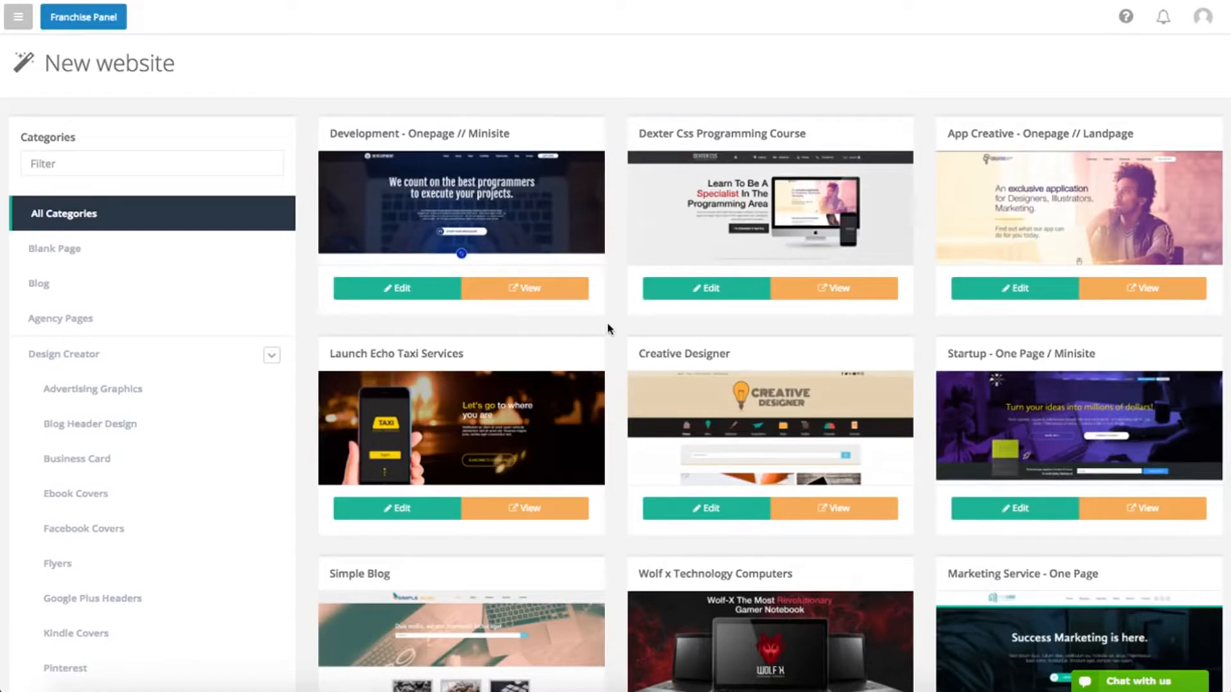
{"action": "left_click", "coordinate": [77, 253]}
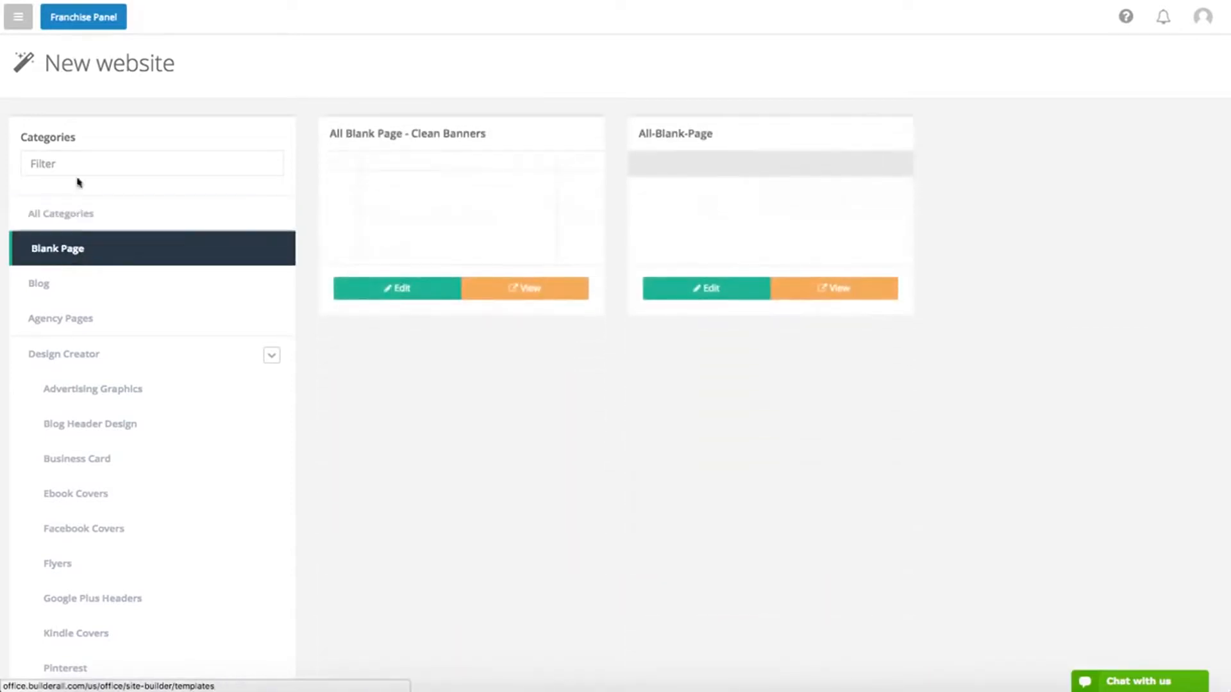
{"action": "left_click", "coordinate": [391, 295]}
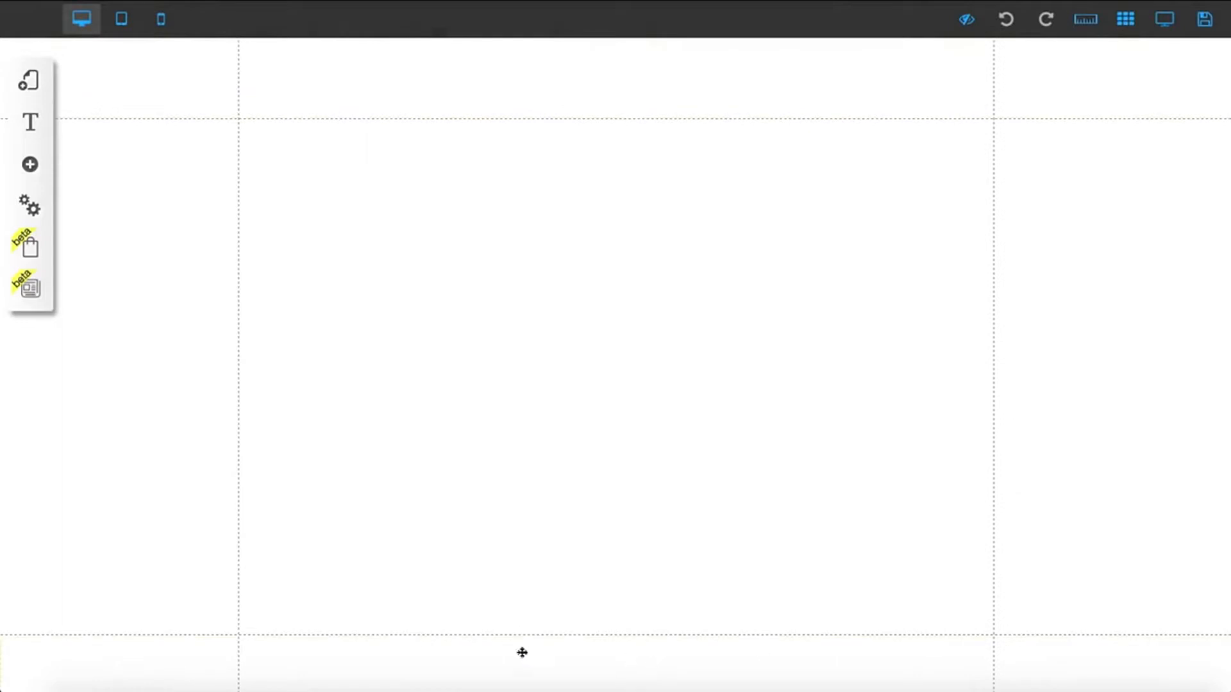
{"action": "left_click_drag", "start_coordinate": [454, 656], "coordinate": [456, 640]}
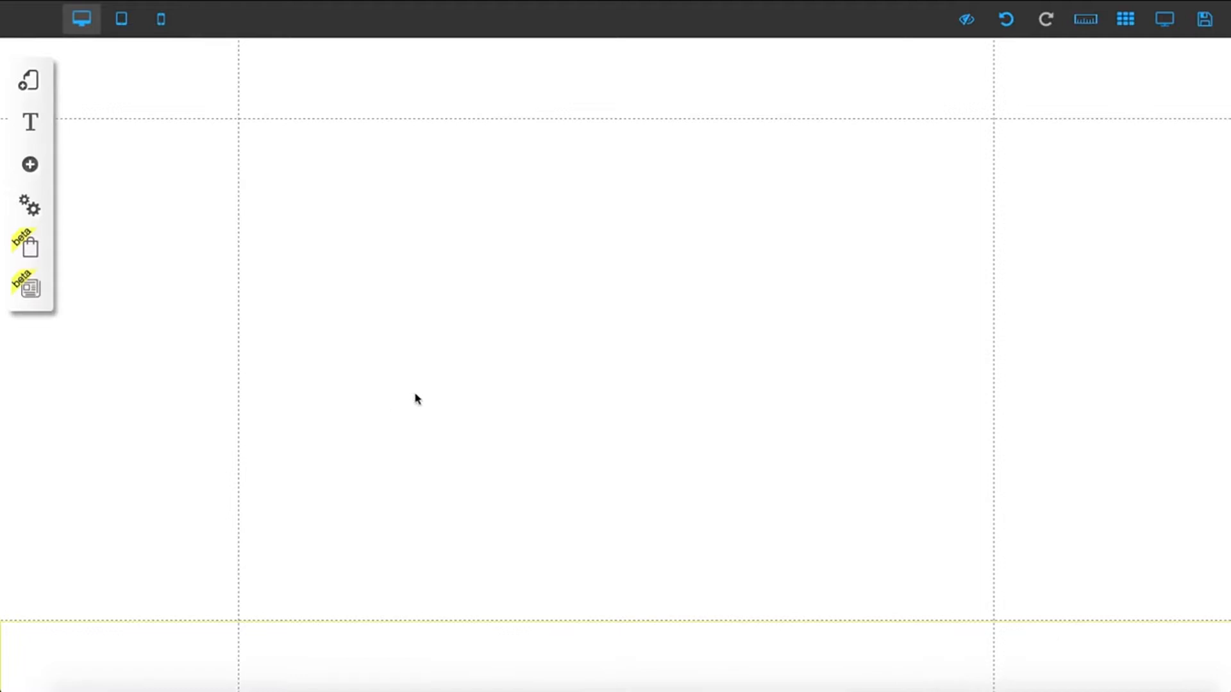
{"action": "left_click", "coordinate": [368, 80]}
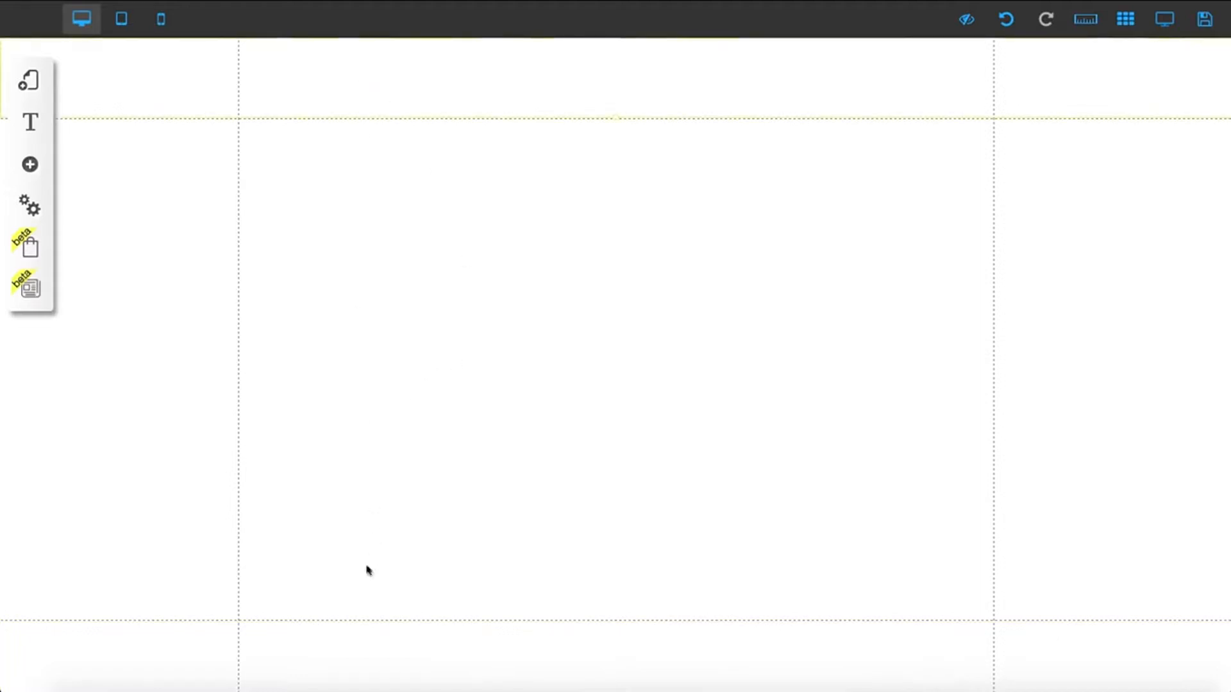
{"action": "left_click", "coordinate": [354, 649]}
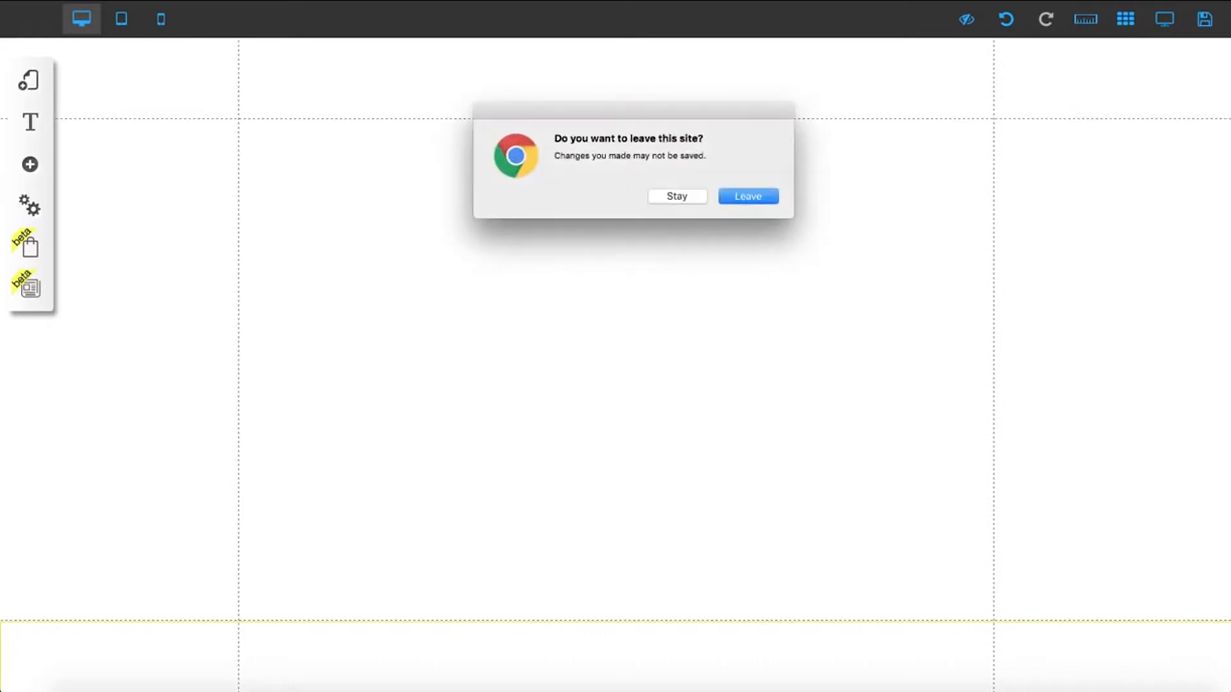
{"action": "left_click", "coordinate": [747, 195]}
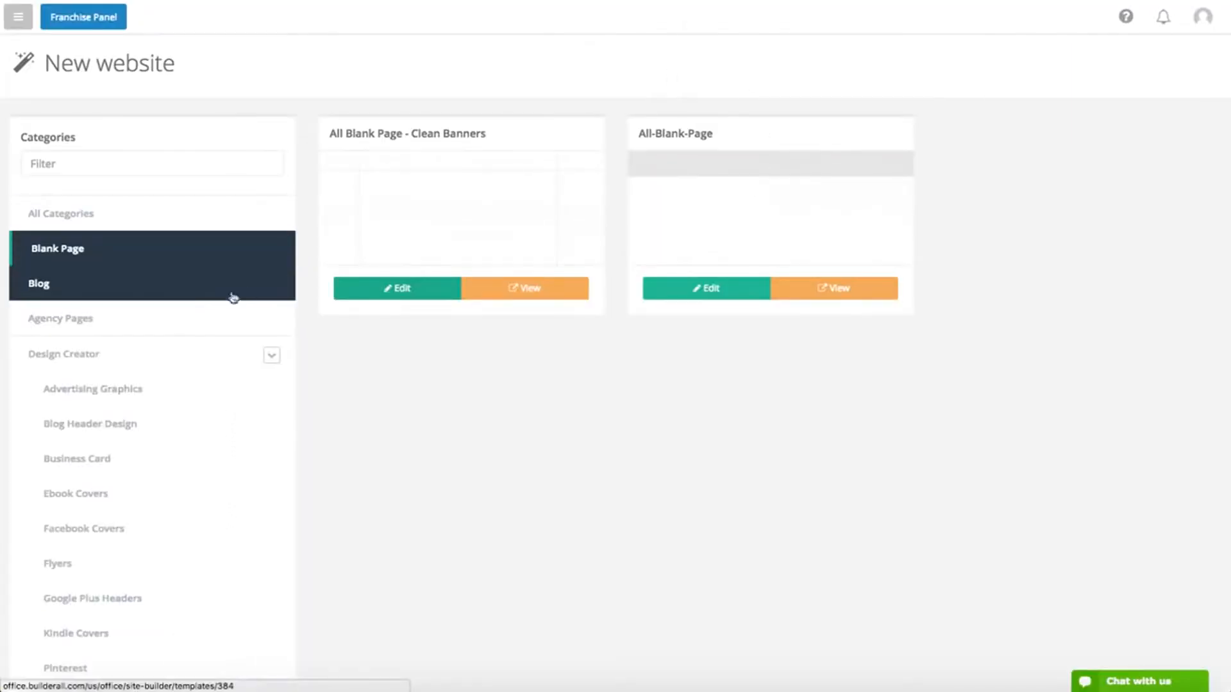
Filter the template categories by "EXPRESS" and show the templates of the Express category
{"action": "left_click", "coordinate": [170, 170]}
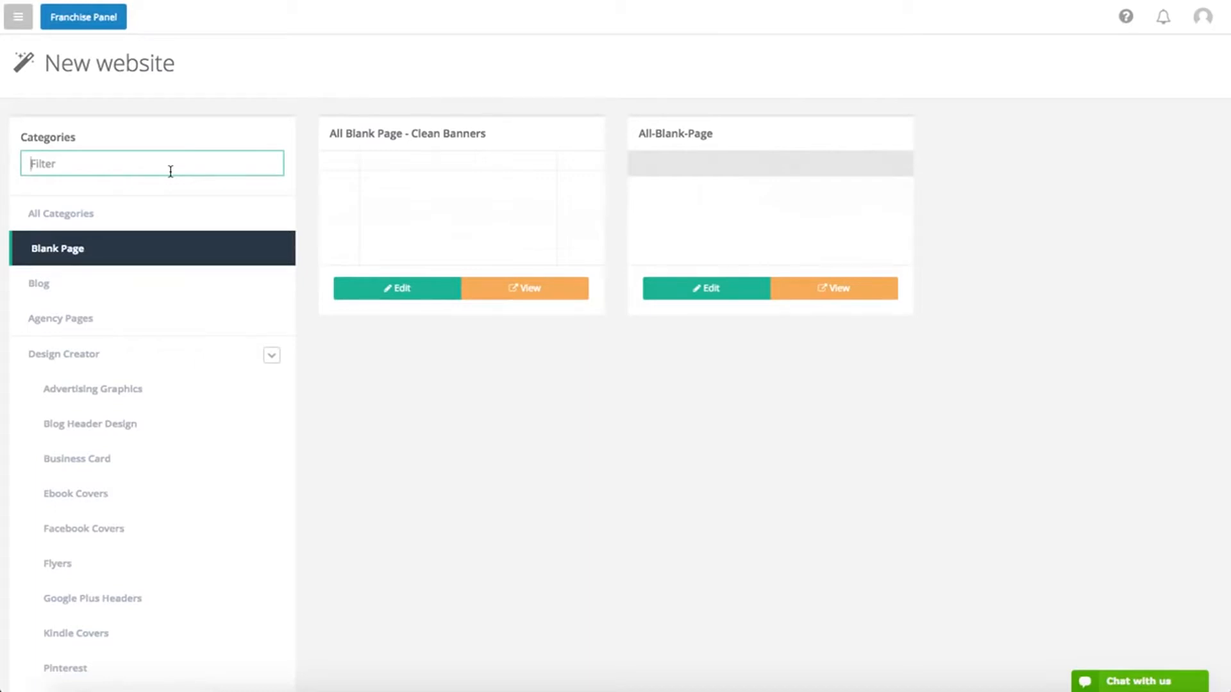
{"action": "type", "text": "EXPRESS"}
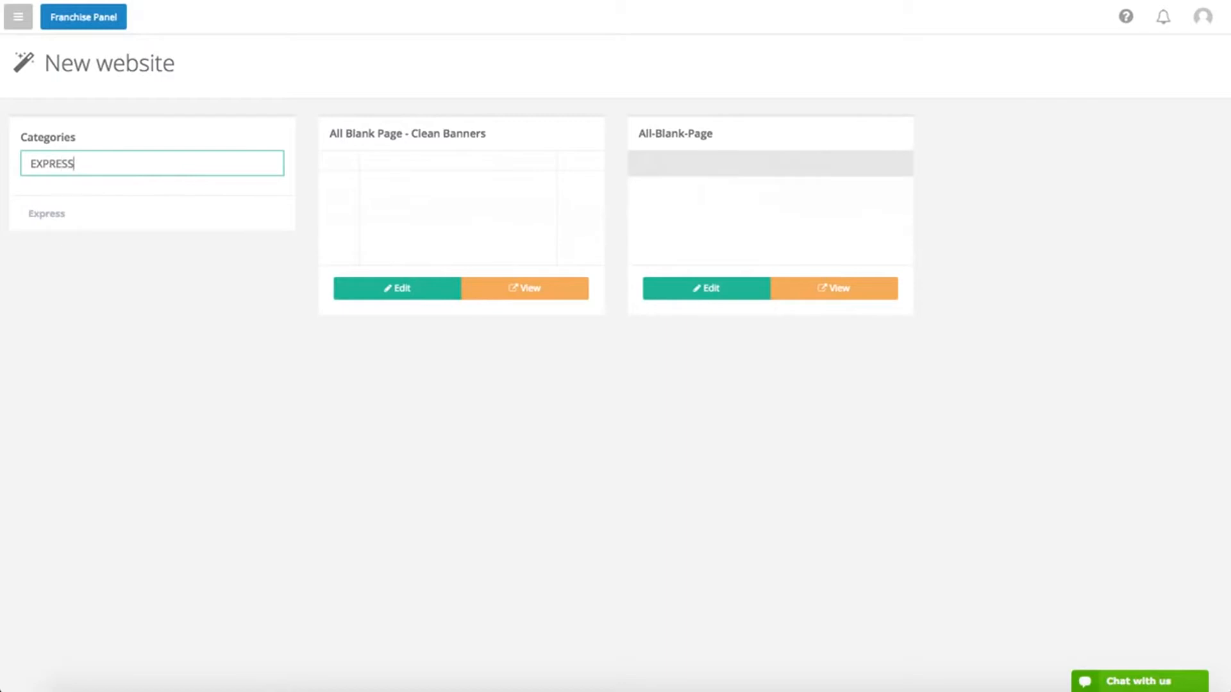
{"action": "scroll", "coordinate": [151, 184], "scroll_direction": "down", "scroll_amount": 1}
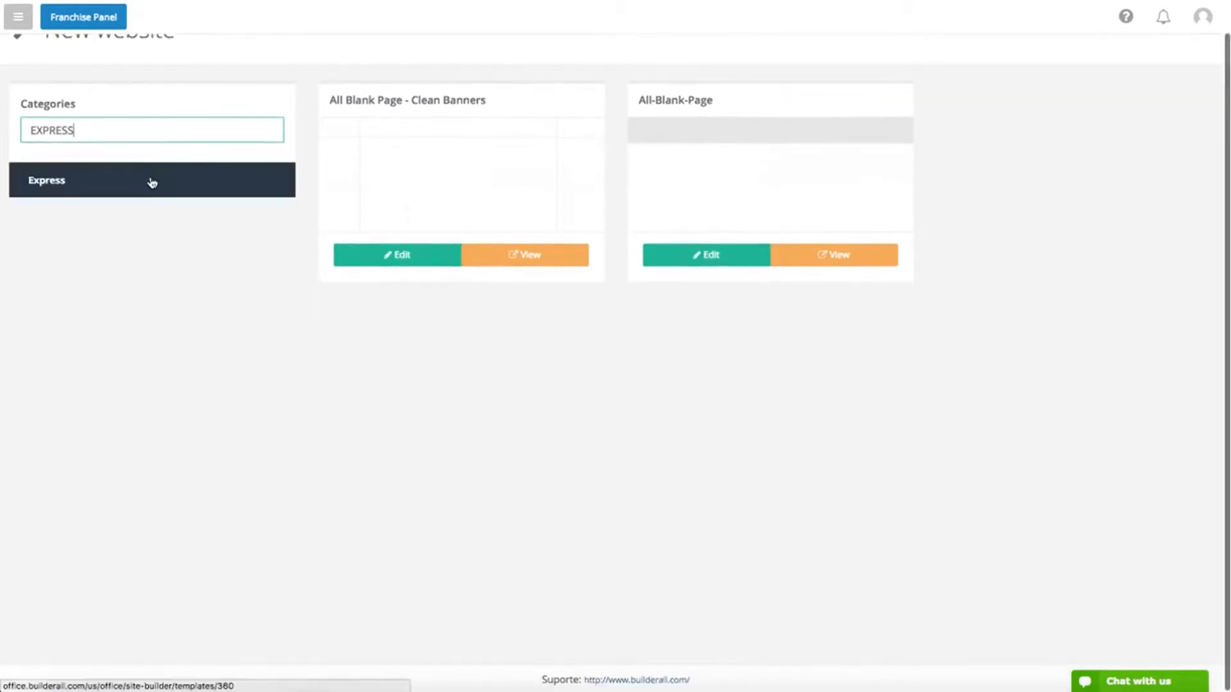
{"action": "left_click", "coordinate": [152, 185]}
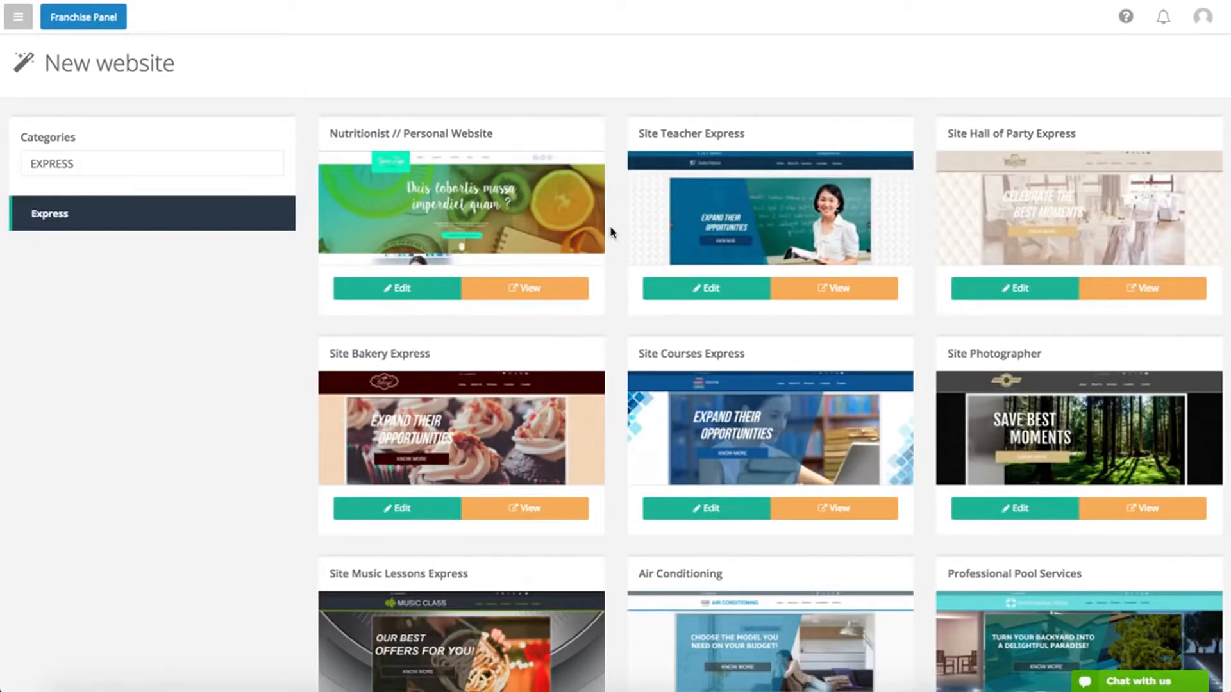
Browse the Express templates, open a preview of Site Bakery Express and dismiss the page translation offer
{"action": "scroll", "coordinate": [611, 229], "scroll_direction": "down", "scroll_amount": 5}
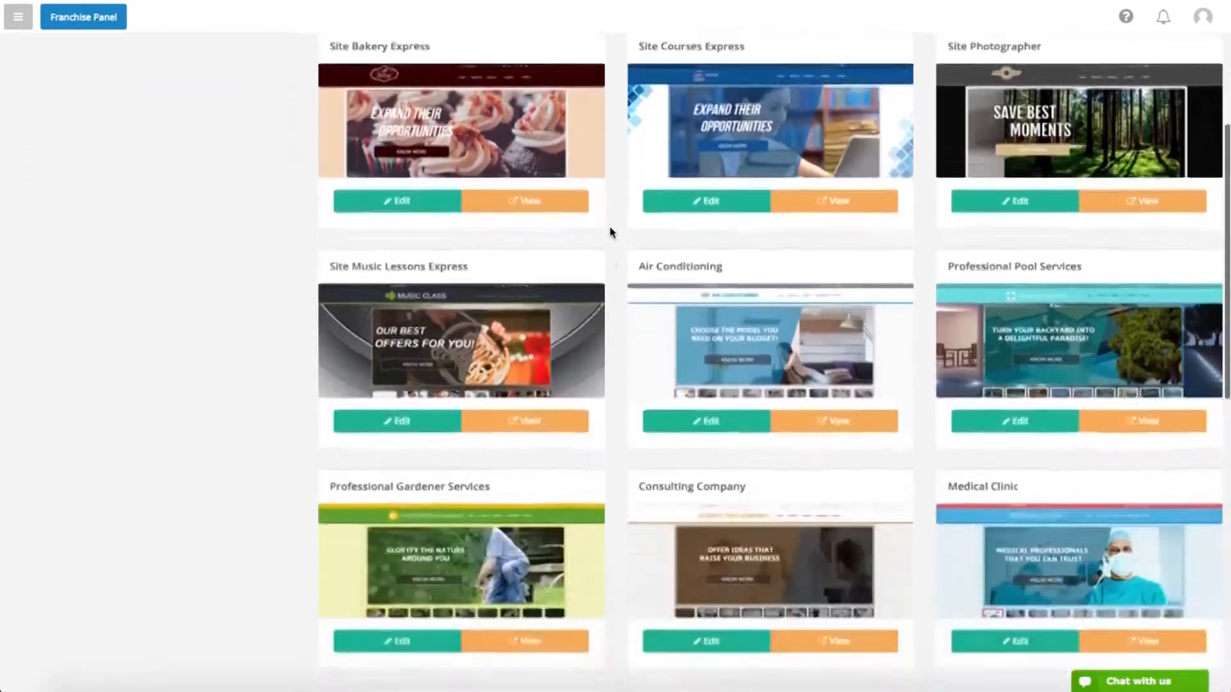
{"action": "scroll", "coordinate": [610, 232], "scroll_direction": "down", "scroll_amount": 4}
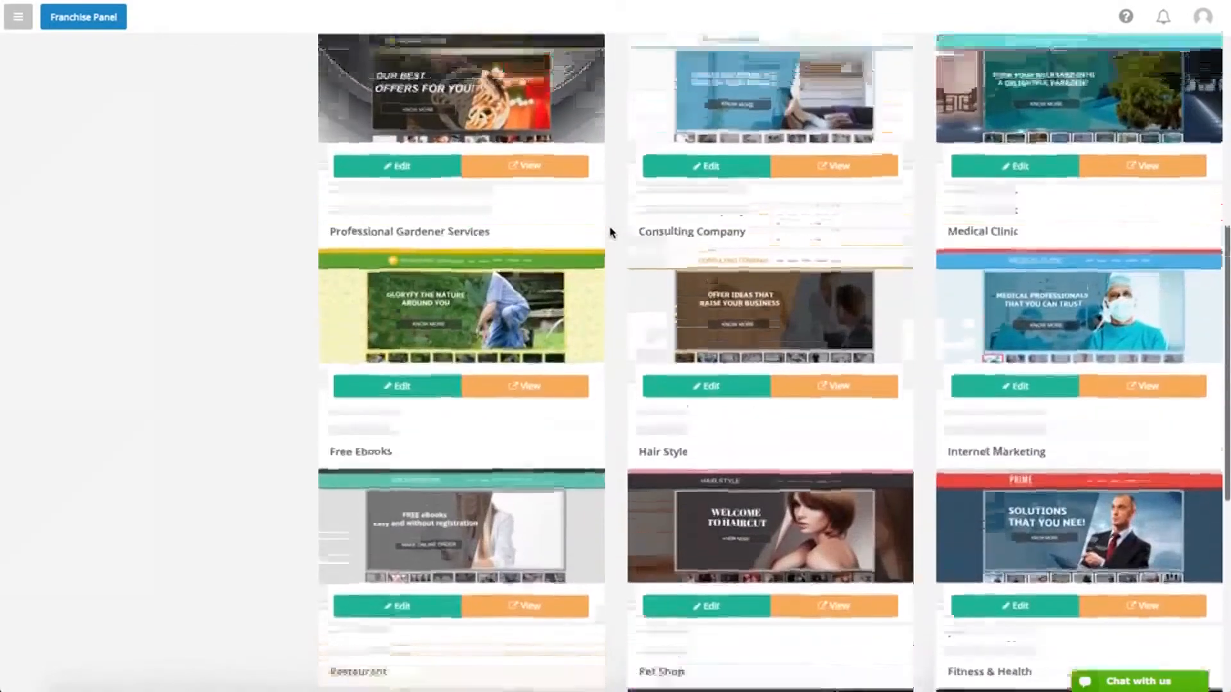
{"action": "scroll", "coordinate": [611, 232], "scroll_direction": "up", "scroll_amount": 3}
{"action": "scroll", "coordinate": [610, 232], "scroll_direction": "up", "scroll_amount": 2}
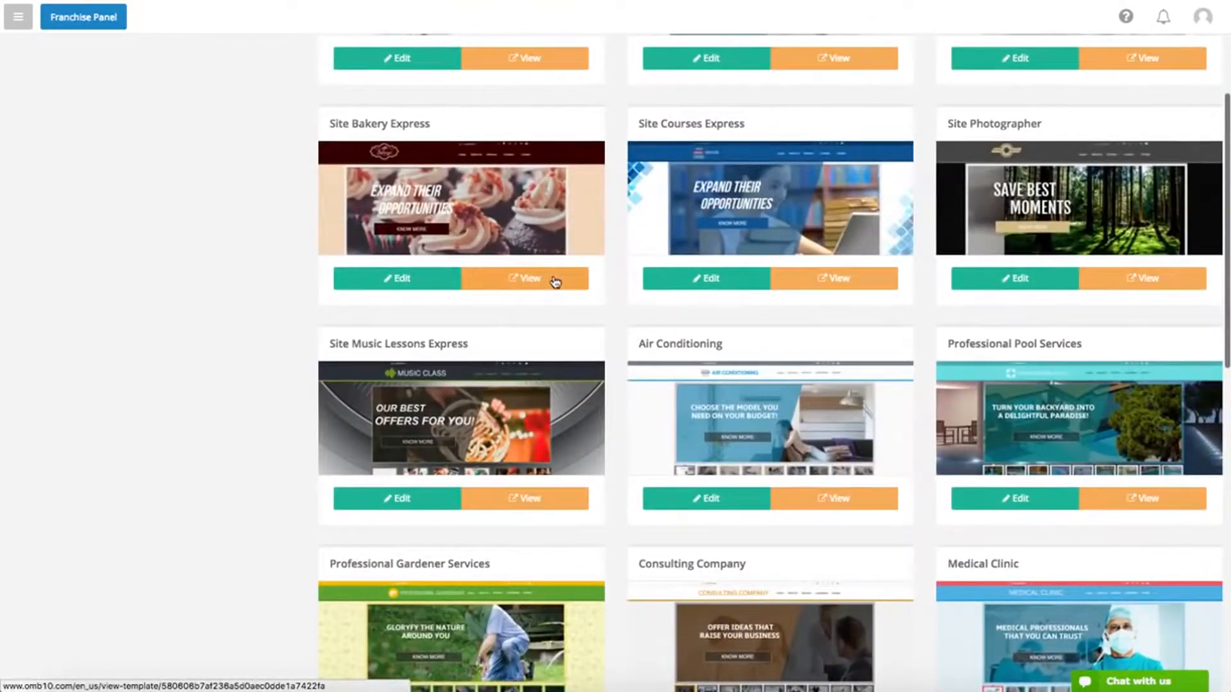
{"action": "left_click", "coordinate": [556, 282]}
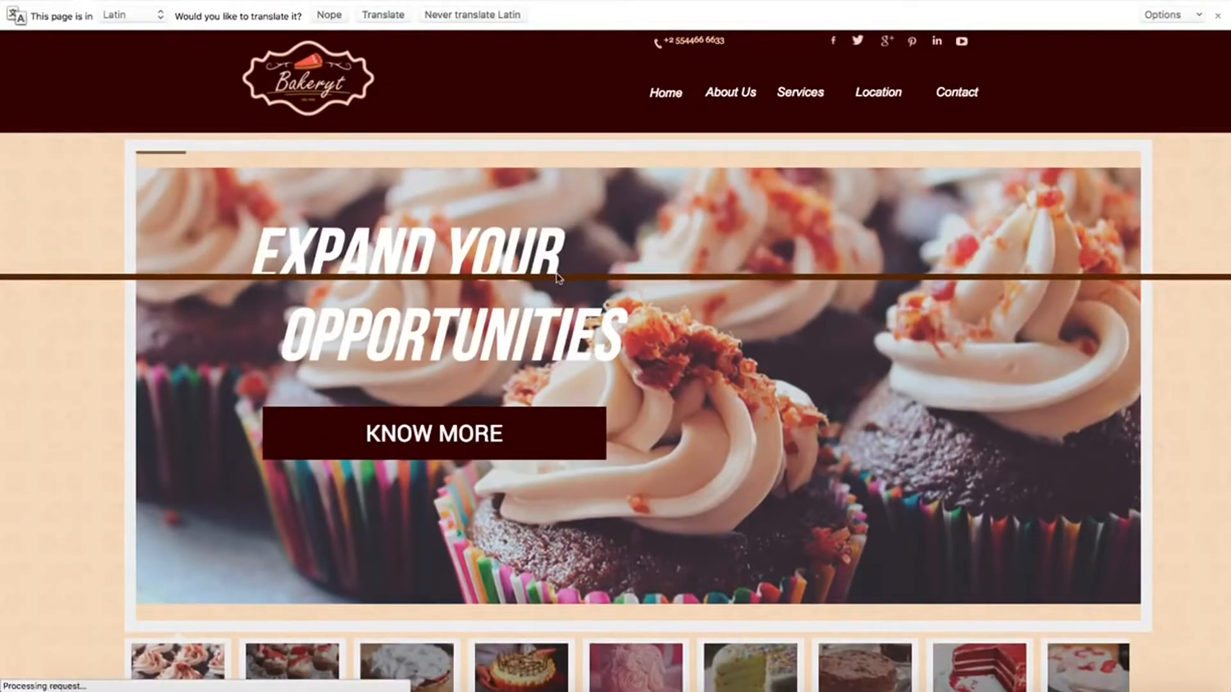
{"action": "scroll", "coordinate": [646, 240], "scroll_direction": "down", "scroll_amount": 3}
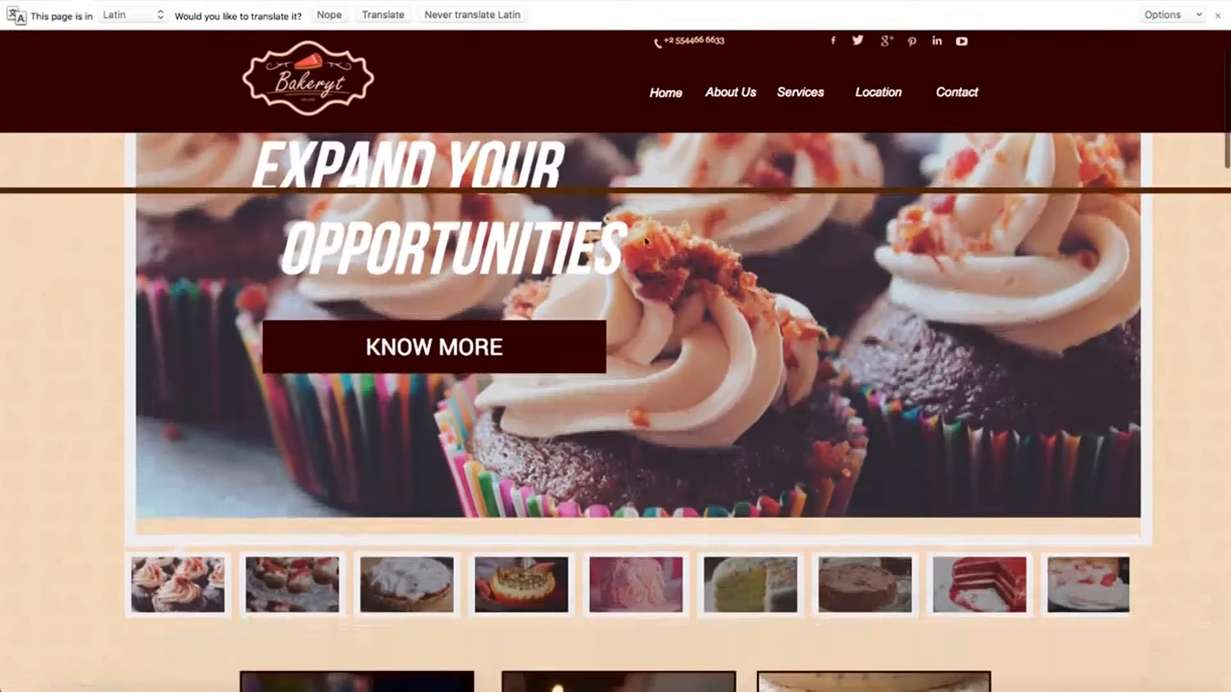
{"action": "left_click", "coordinate": [1217, 15]}
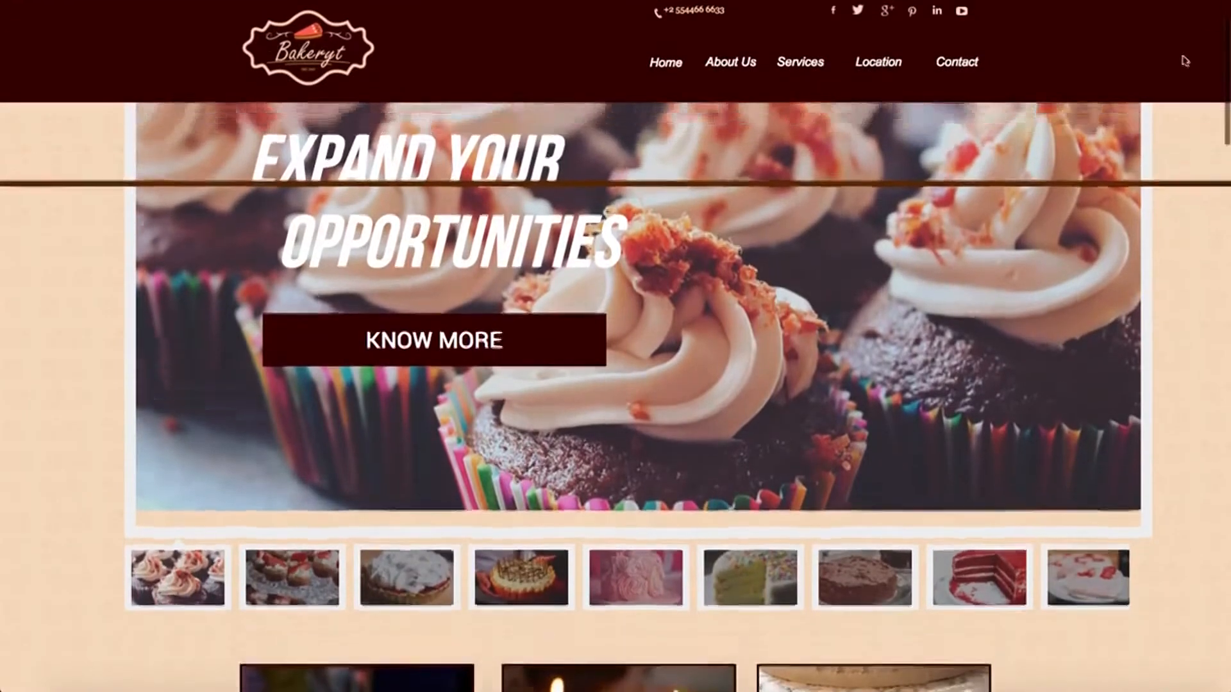
Examine the bakery template's page content, its banner slideshow images and the Services section
{"action": "scroll", "coordinate": [1074, 190], "scroll_direction": "down", "scroll_amount": 5}
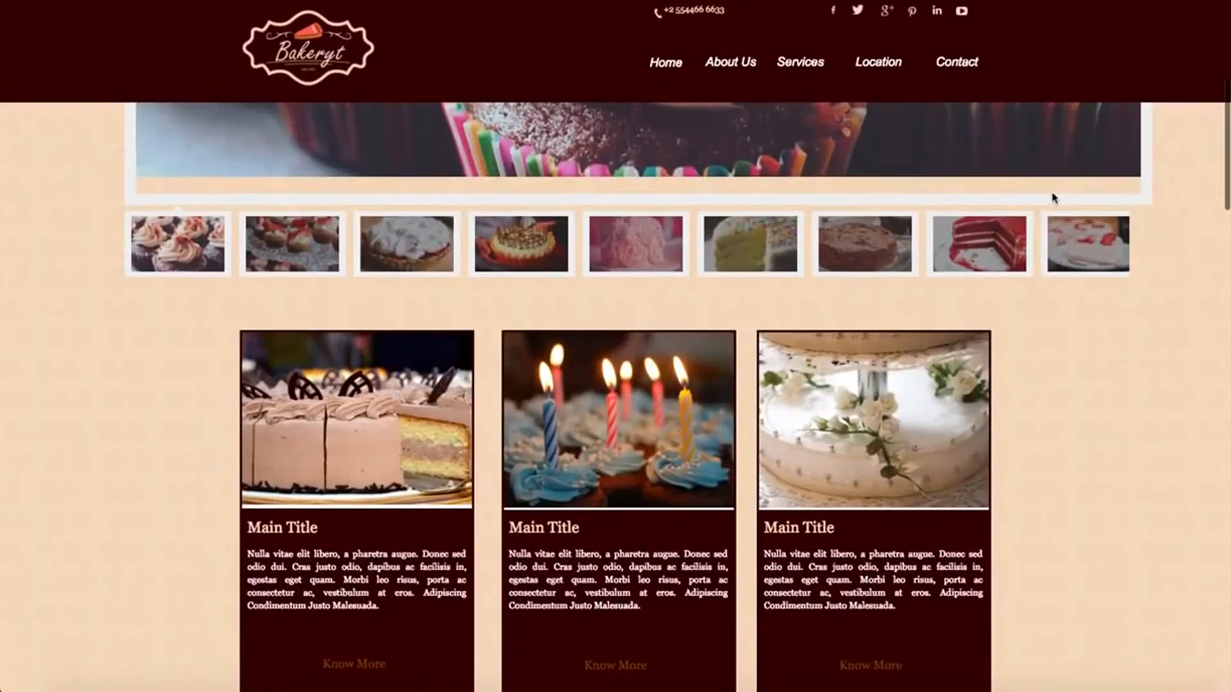
{"action": "scroll", "coordinate": [1053, 198], "scroll_direction": "down", "scroll_amount": 3}
{"action": "scroll", "coordinate": [1053, 197], "scroll_direction": "up", "scroll_amount": 8}
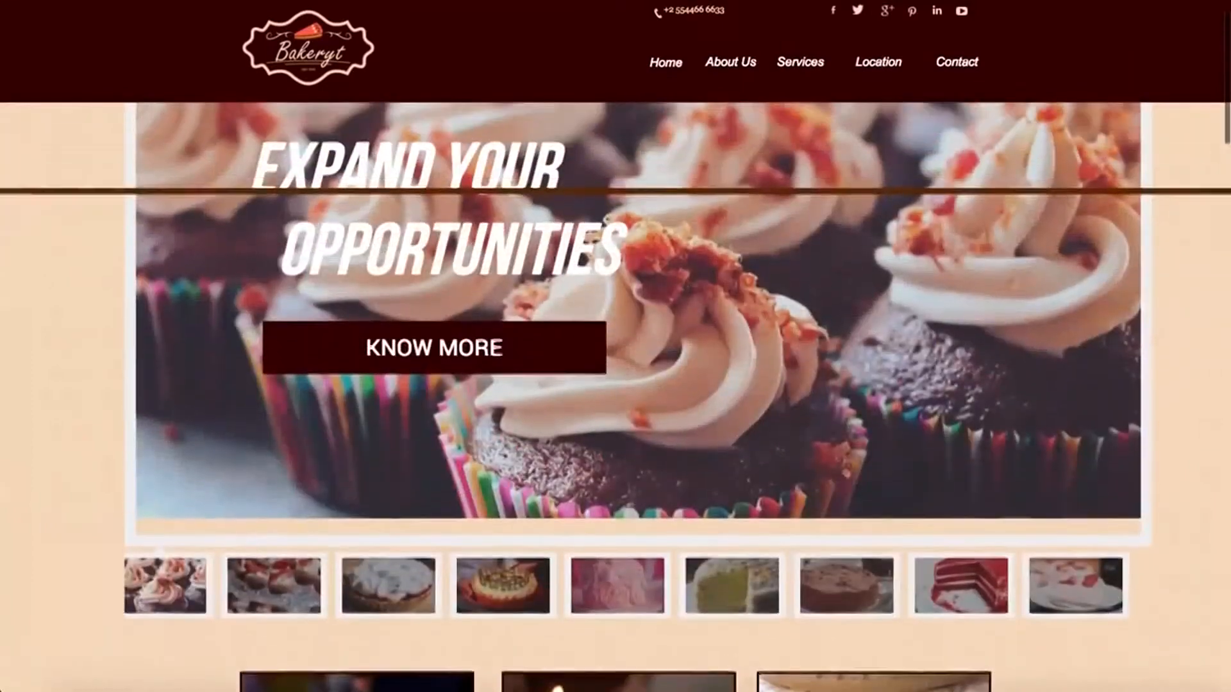
{"action": "scroll", "coordinate": [645, 218], "scroll_direction": "up", "scroll_amount": 1}
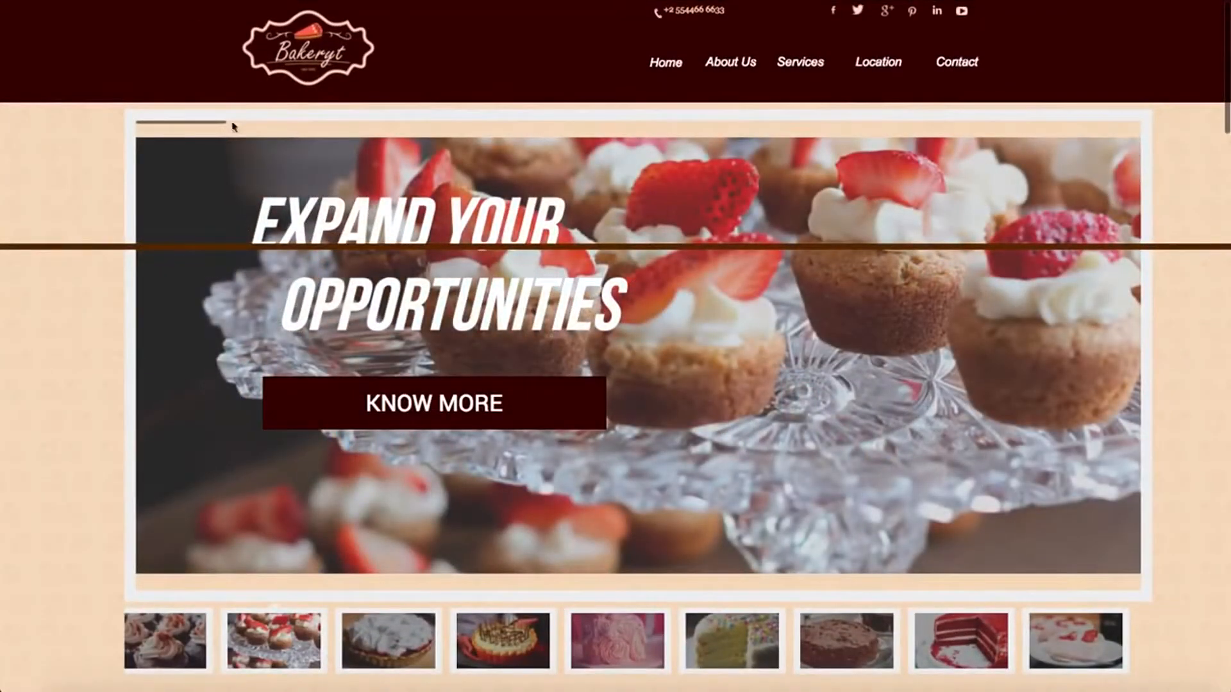
{"action": "left_click", "coordinate": [369, 645]}
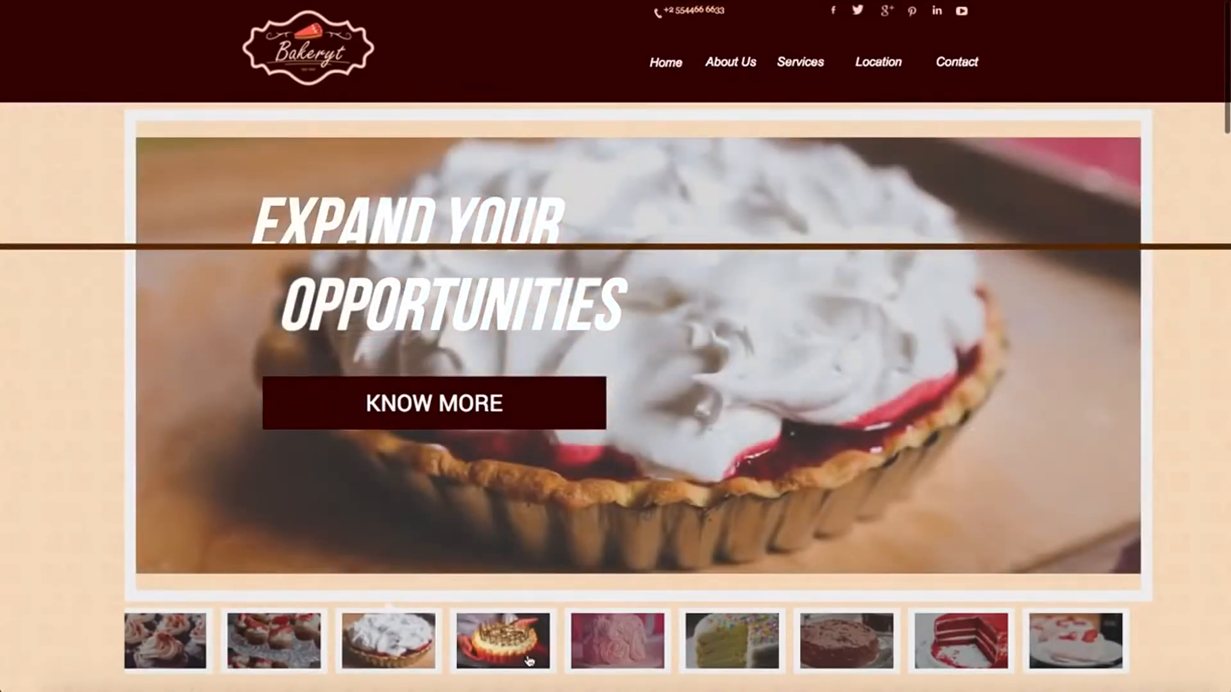
{"action": "left_click", "coordinate": [530, 661]}
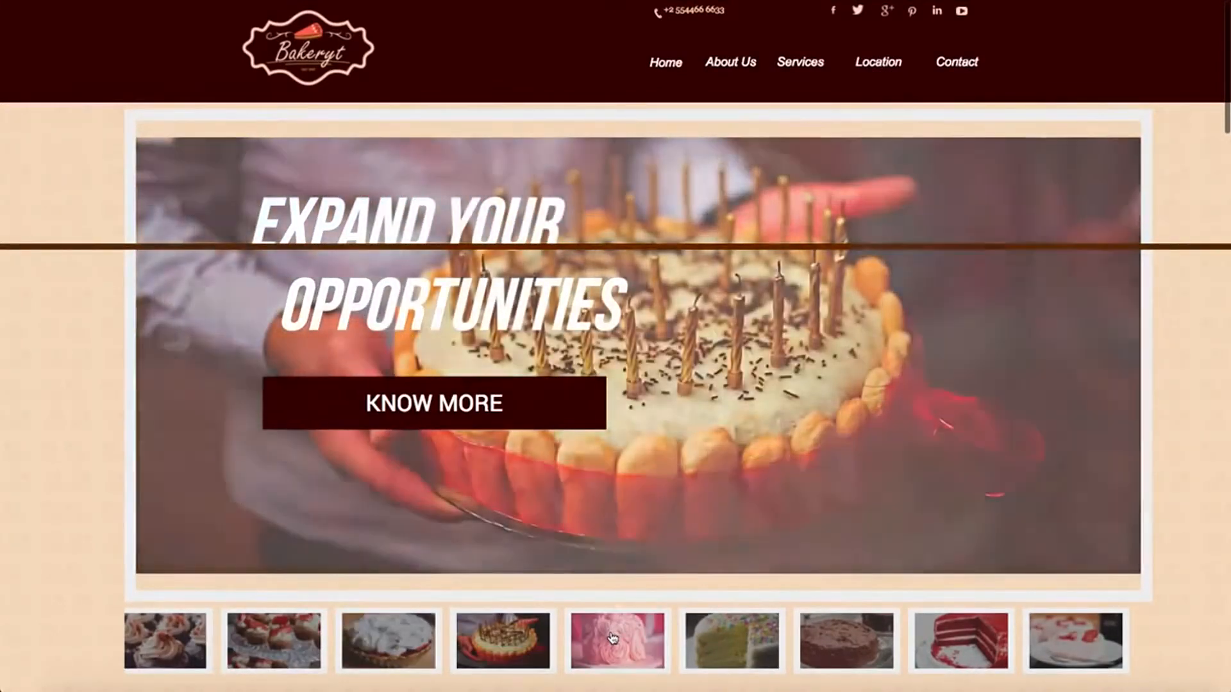
{"action": "left_click", "coordinate": [612, 638]}
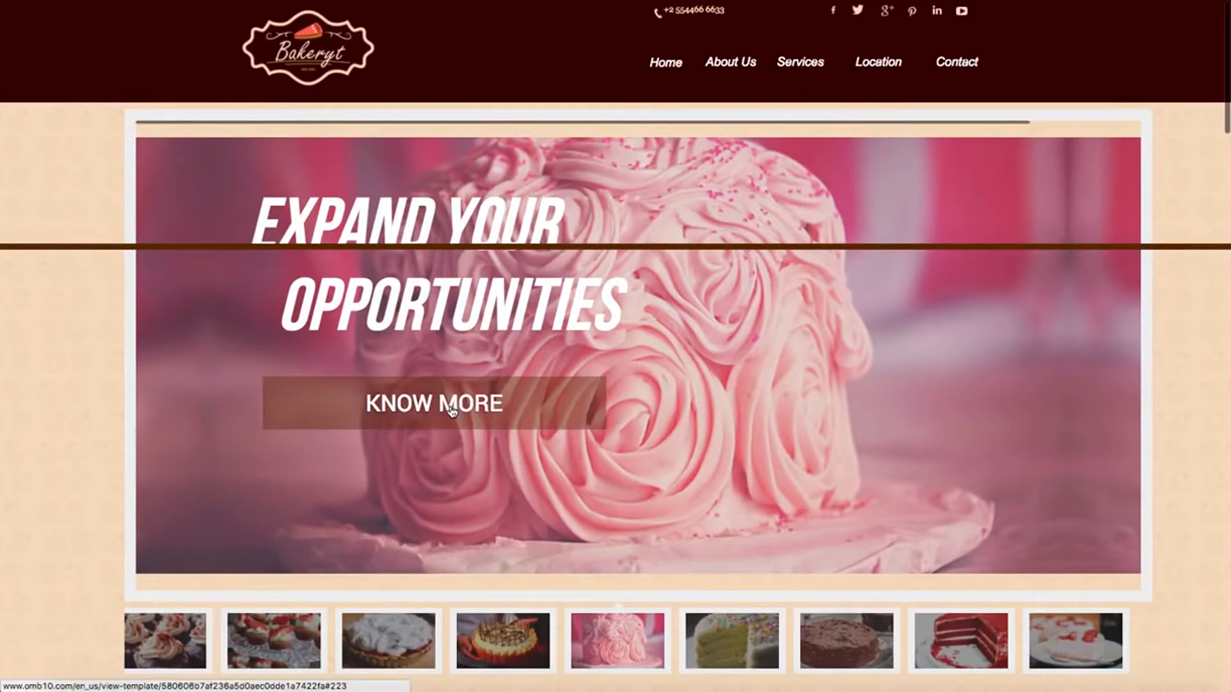
{"action": "scroll", "coordinate": [449, 410], "scroll_direction": "down", "scroll_amount": 15}
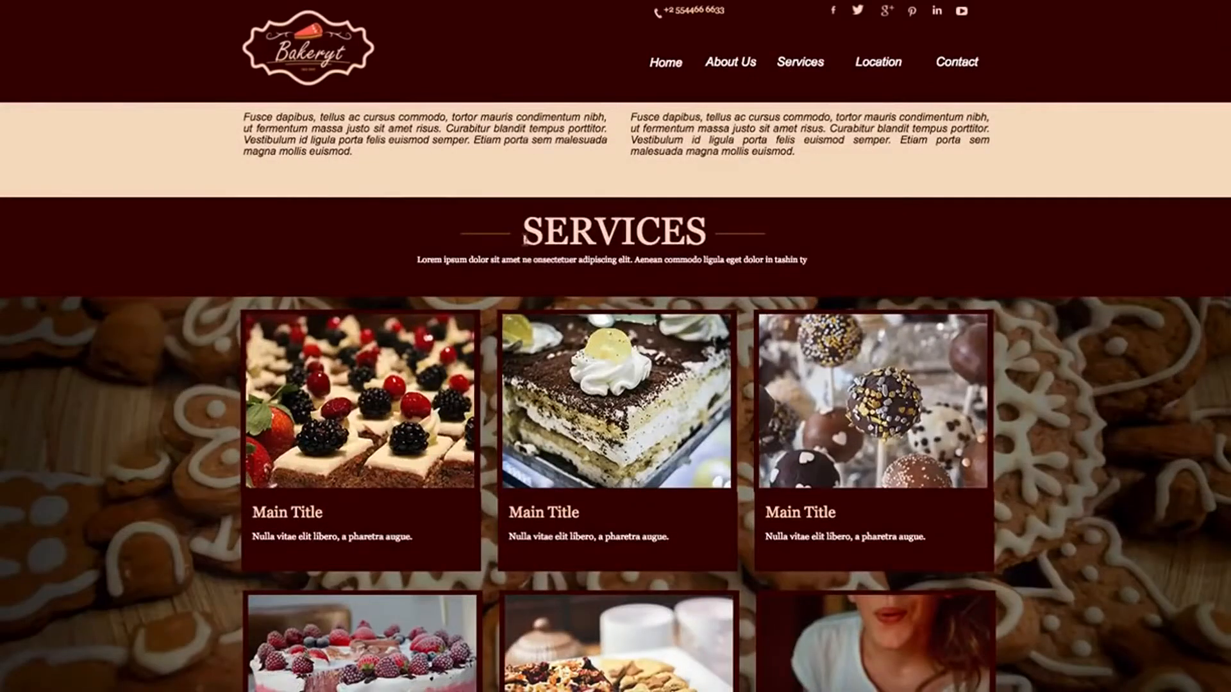
{"action": "scroll", "coordinate": [589, 354], "scroll_direction": "down", "scroll_amount": 2}
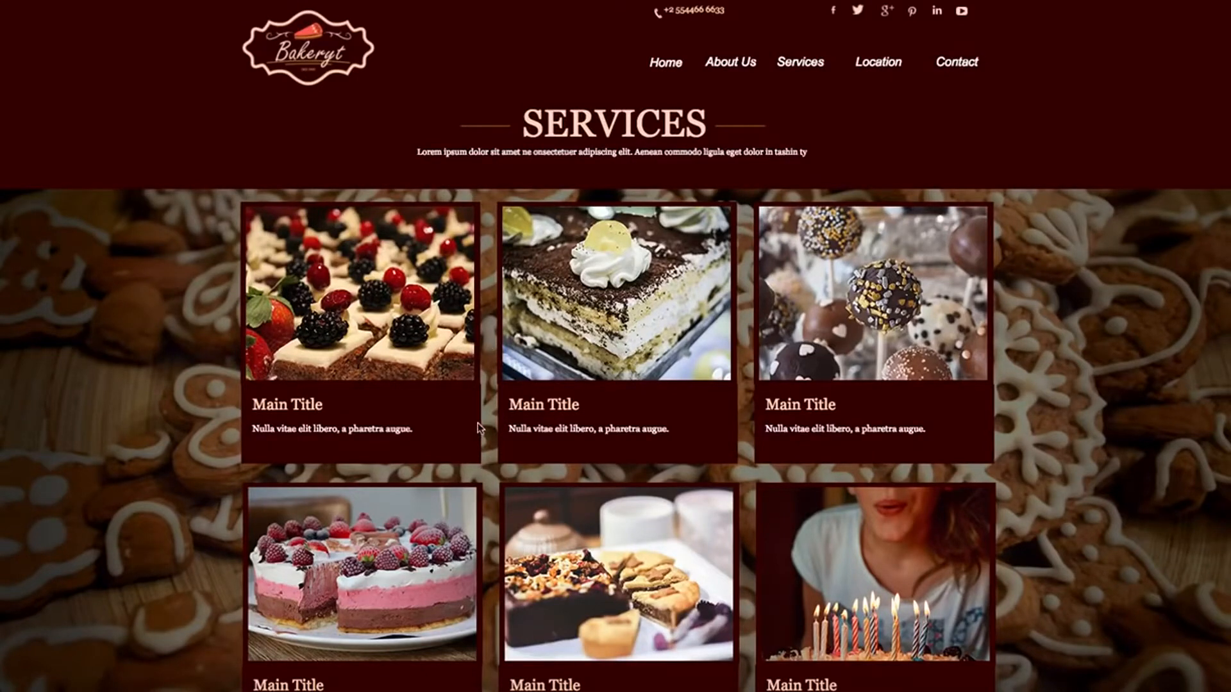
Check the bakery preview's About Us, Services, Location and Contact navigation links, and return to the template list
{"action": "left_click", "coordinate": [725, 64]}
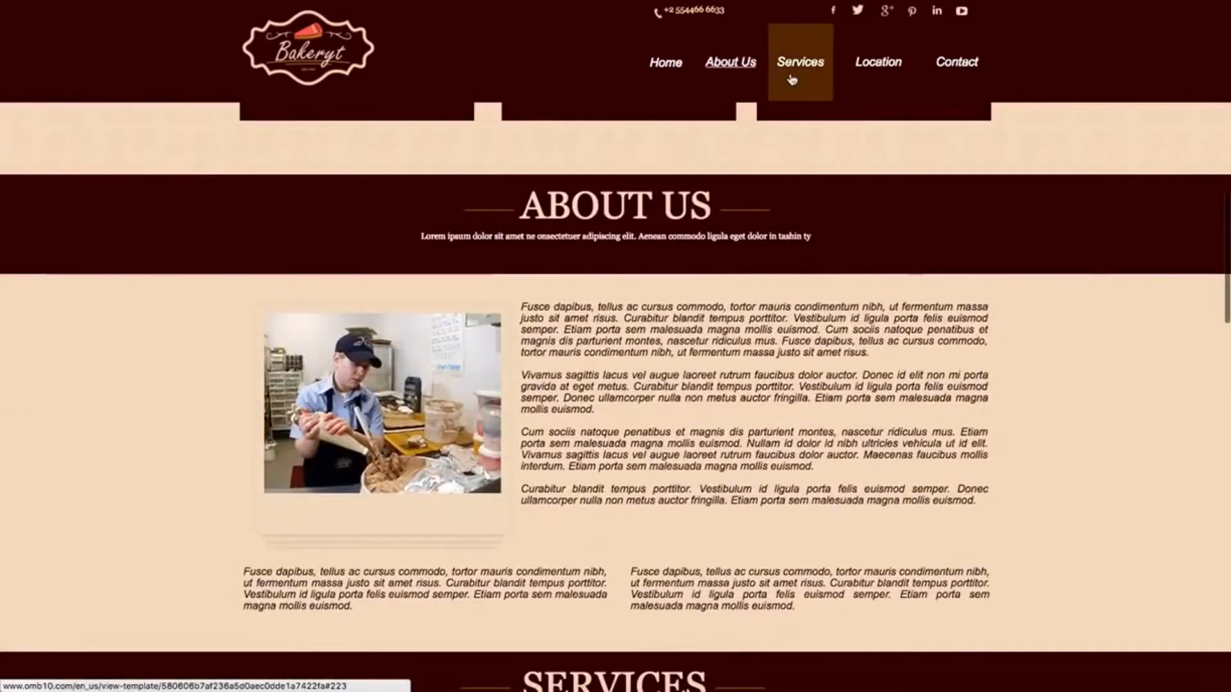
{"action": "left_click", "coordinate": [793, 77]}
{"action": "left_click", "coordinate": [878, 74]}
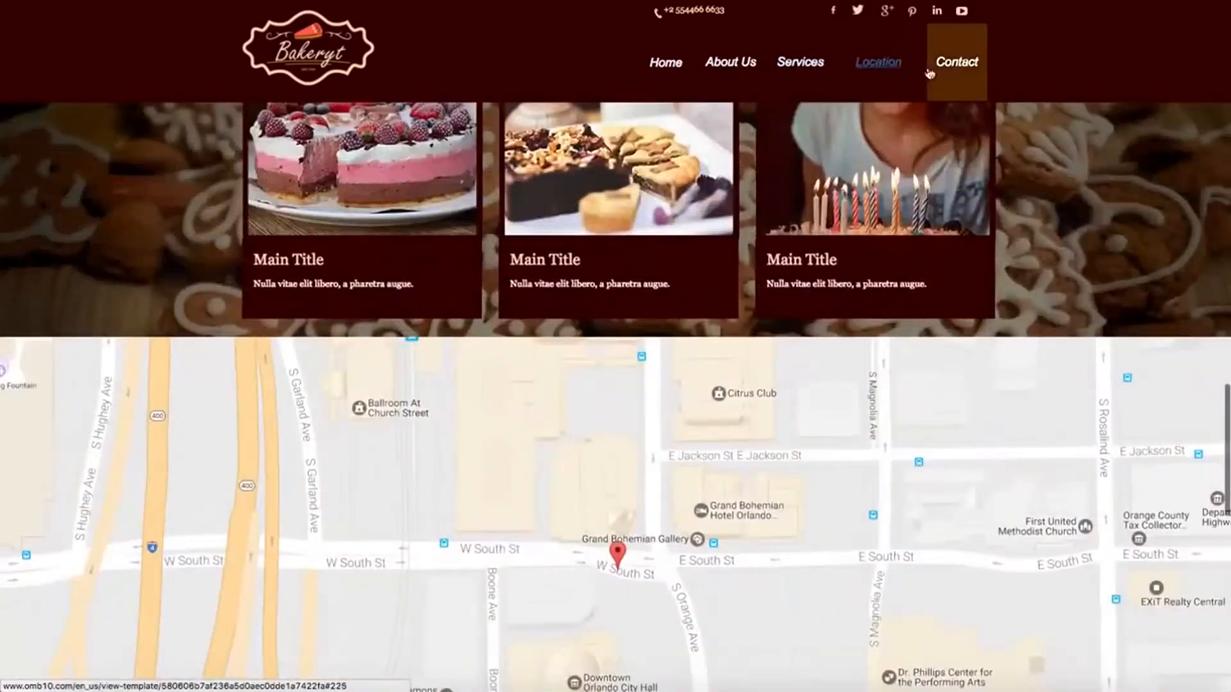
{"action": "left_click", "coordinate": [947, 72]}
{"action": "scroll", "coordinate": [923, 203], "scroll_direction": "up", "scroll_amount": 15}
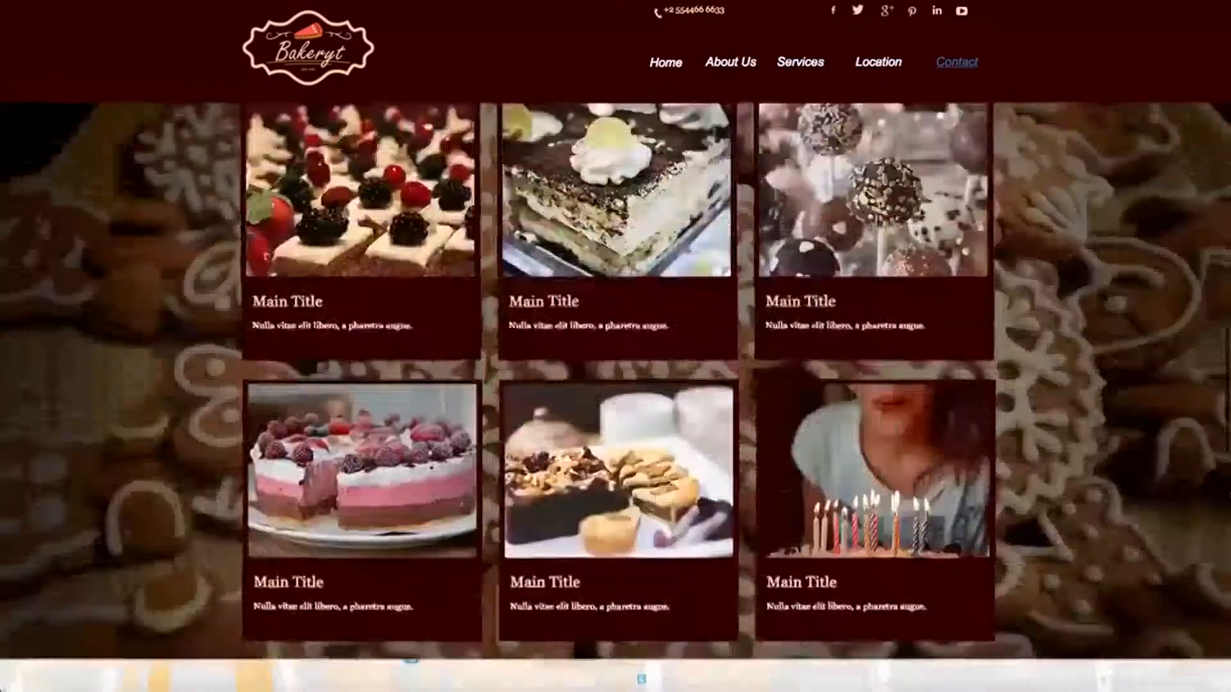
{"action": "scroll", "coordinate": [918, 215], "scroll_direction": "up", "scroll_amount": 5}
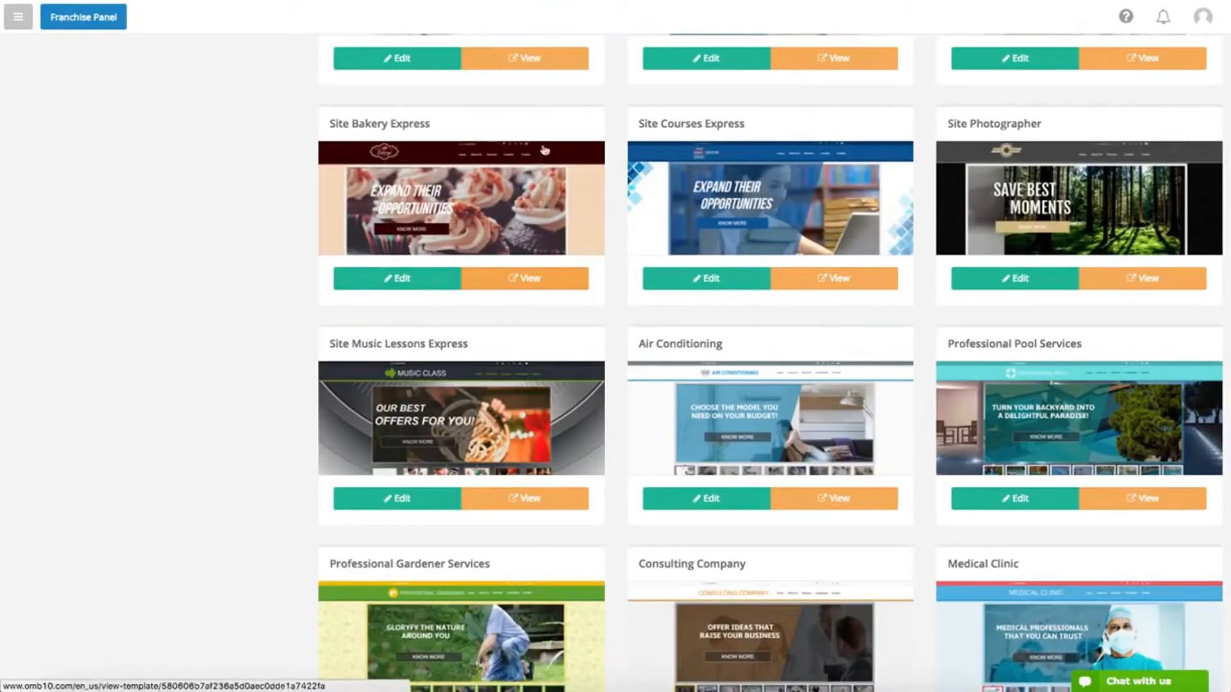
Open the Site Bakery Express template for editing and move the brown horizontal line slightly down across the banner
{"action": "left_click", "coordinate": [405, 279]}
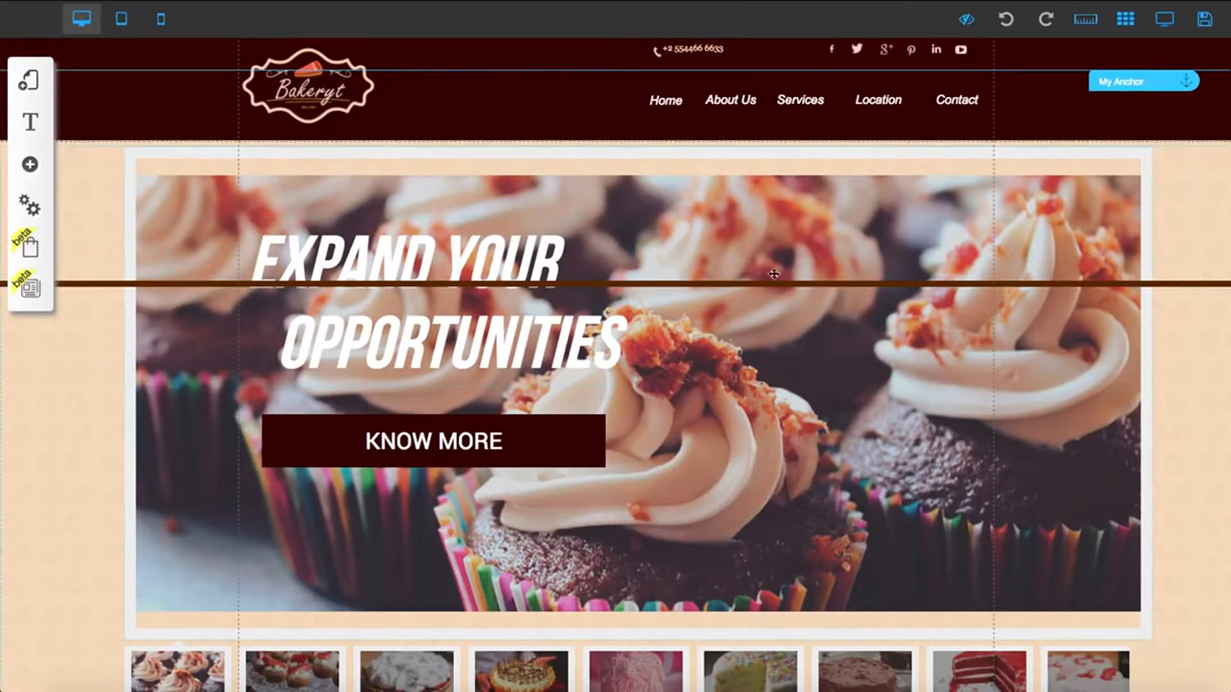
{"action": "mouse_move", "coordinate": [779, 283]}
{"action": "left_mouse_down"}
{"action": "mouse_move", "coordinate": [779, 330]}
{"action": "mouse_move", "coordinate": [779, 294]}
{"action": "left_mouse_up"}
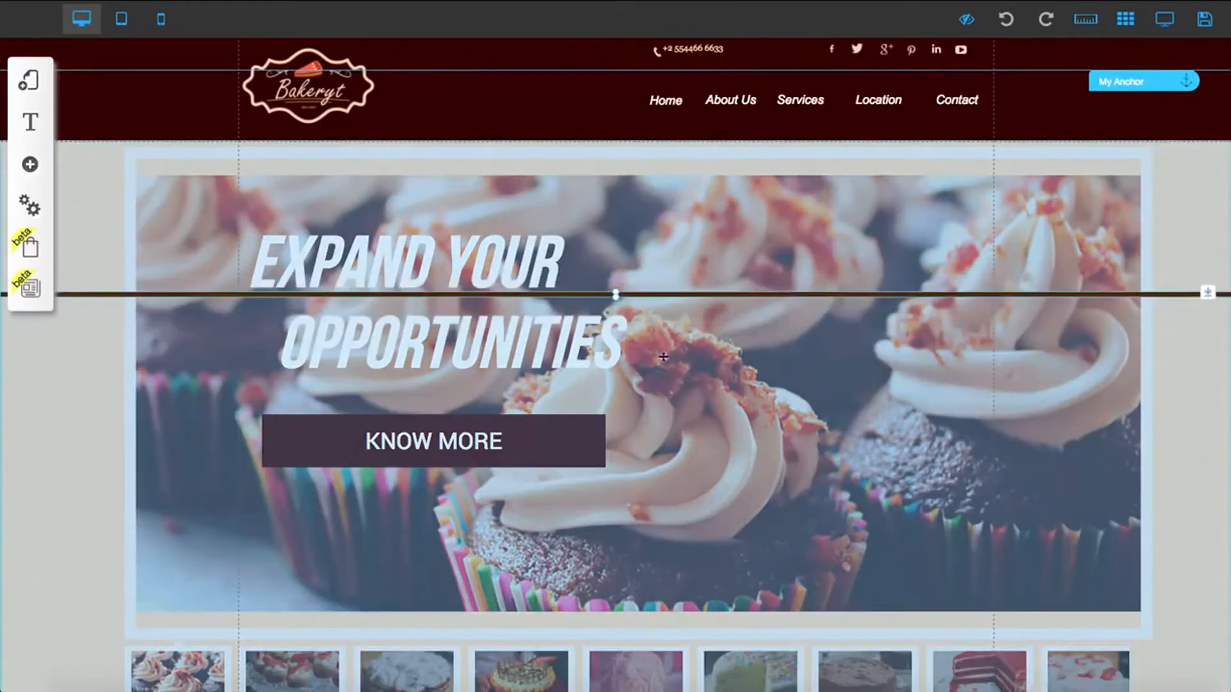
Try moving the KNOW MORE button toward the right side of the banner and undo that move
{"action": "left_click_drag", "start_coordinate": [446, 435], "coordinate": [828, 439]}
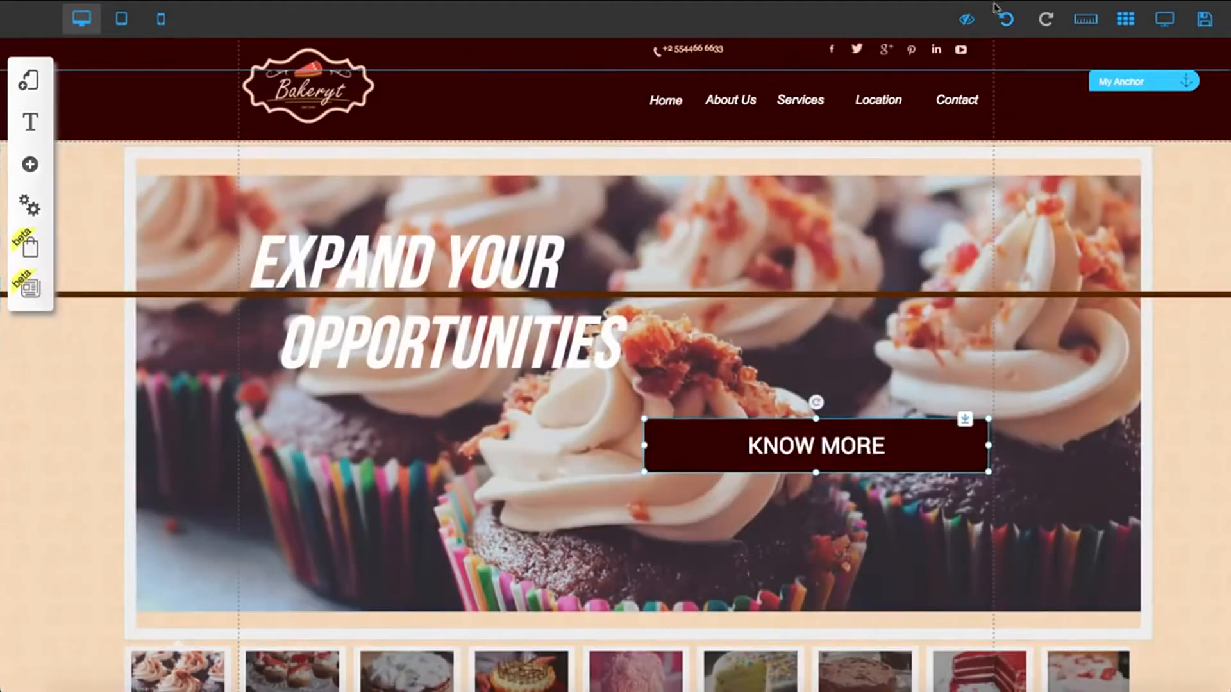
{"action": "left_click", "coordinate": [1006, 20]}
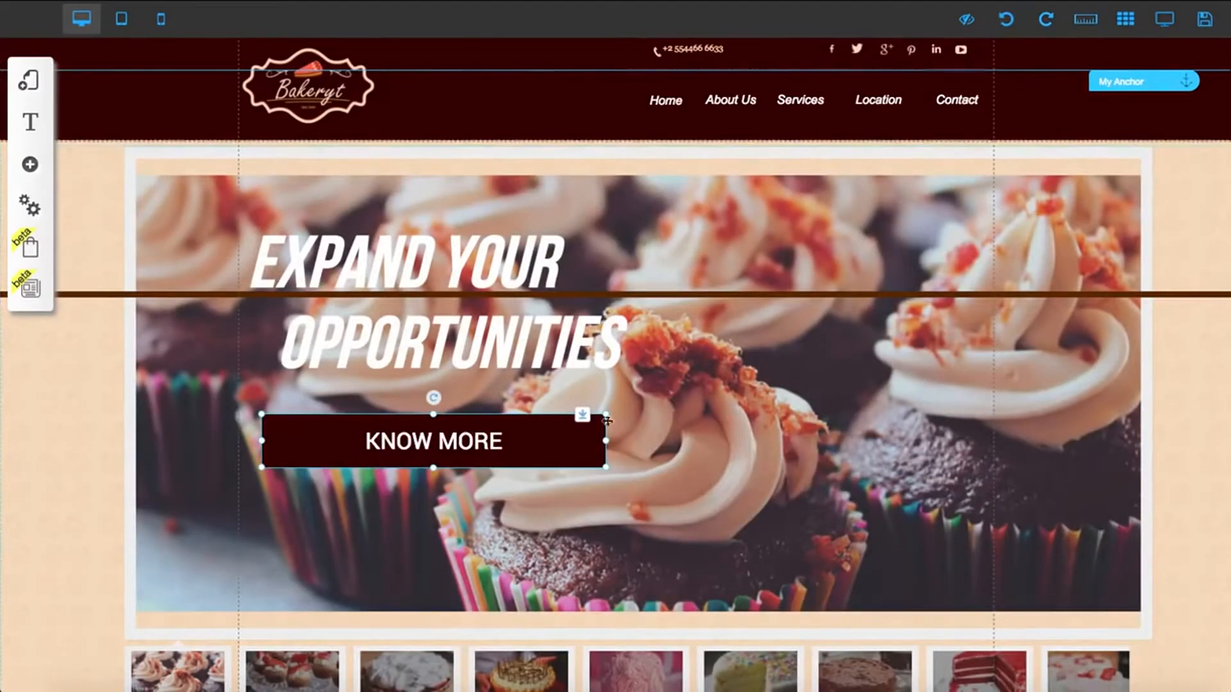
Move the brown horizontal line a little further down, between the banner's two headline lines
{"action": "left_click", "coordinate": [477, 375]}
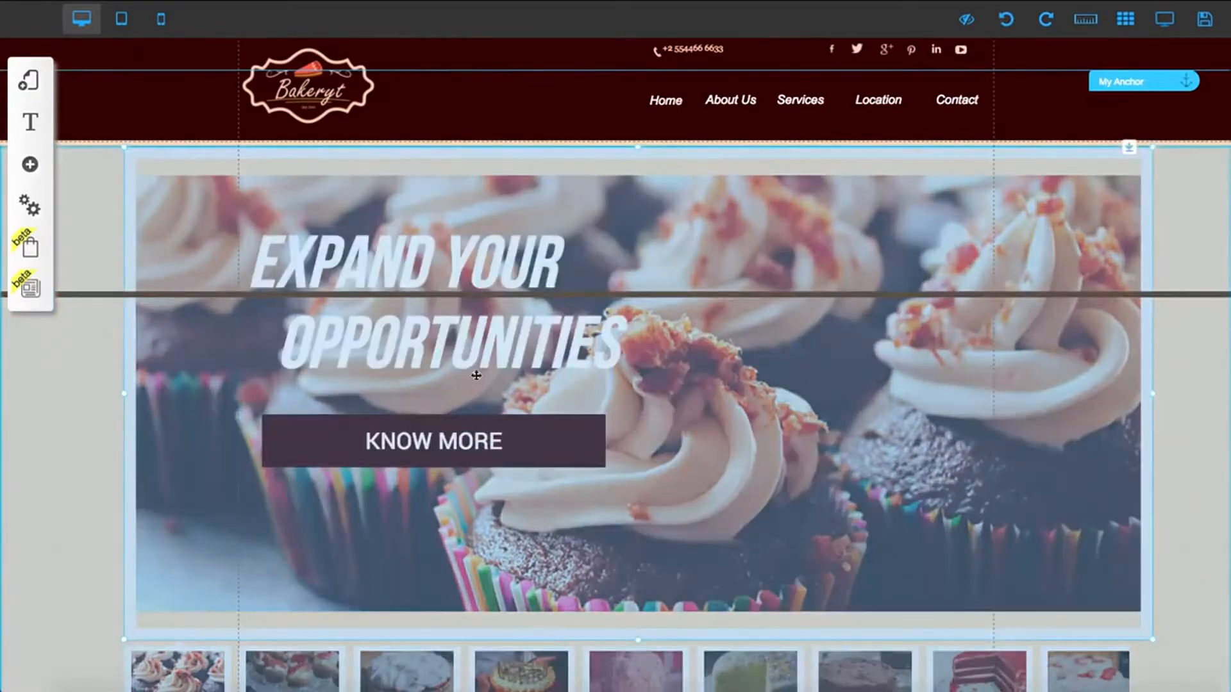
{"action": "left_click", "coordinate": [500, 413]}
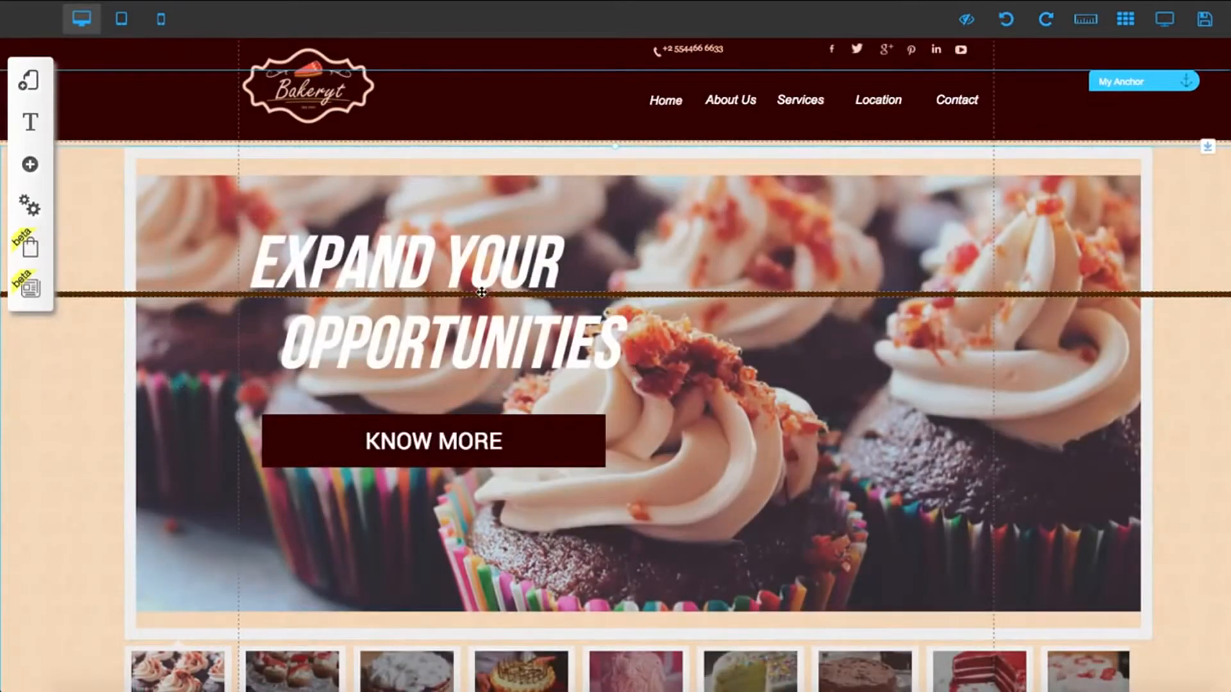
{"action": "left_click_drag", "start_coordinate": [481, 295], "coordinate": [481, 302]}
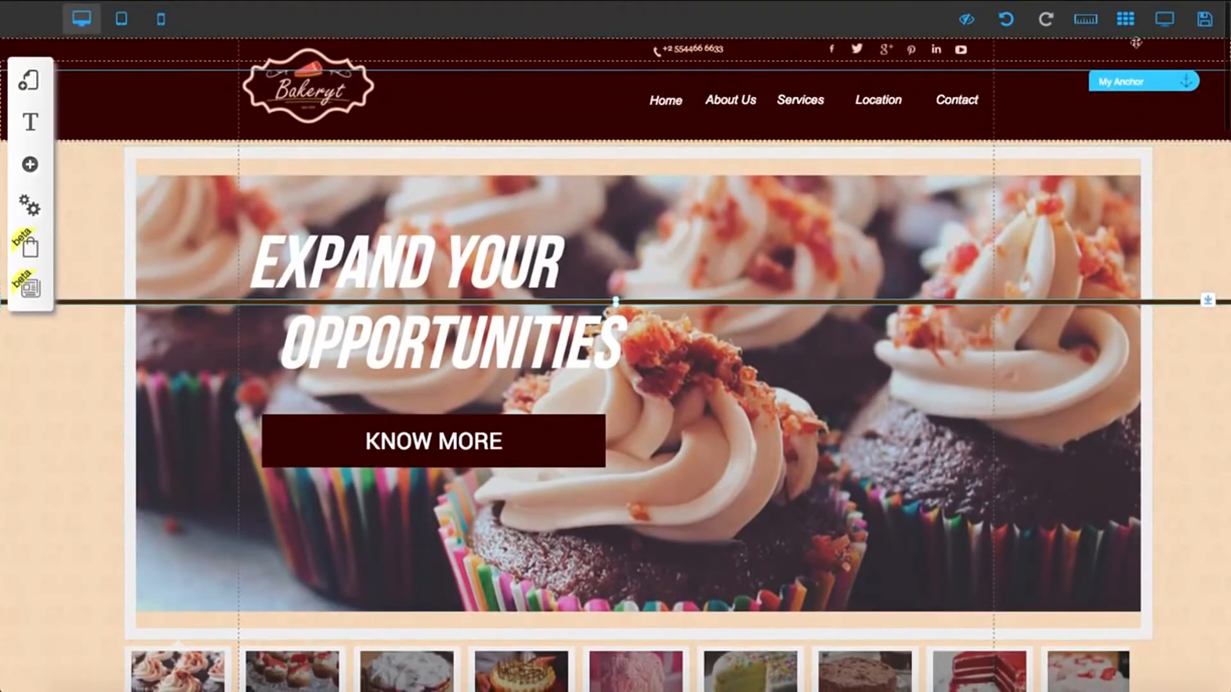
Preview the desktop page from the banner down to the cake picture boxes, and return to editing
{"action": "left_click", "coordinate": [1176, 30]}
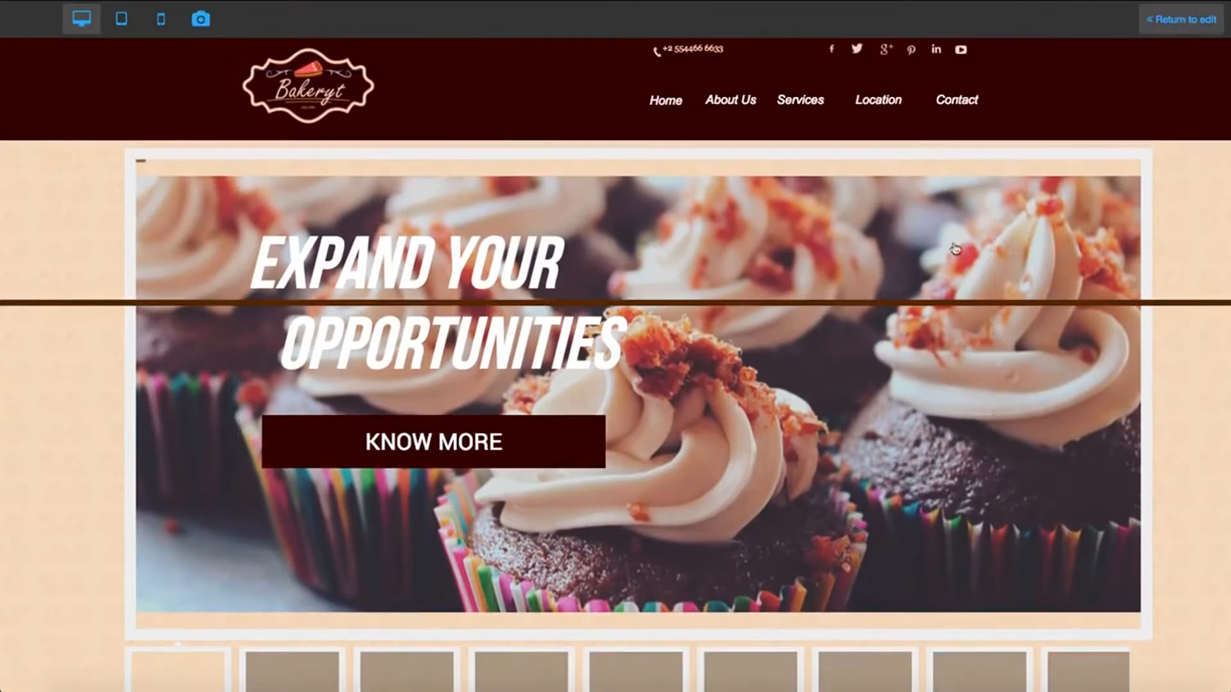
{"action": "scroll", "coordinate": [944, 273], "scroll_direction": "down", "scroll_amount": 2}
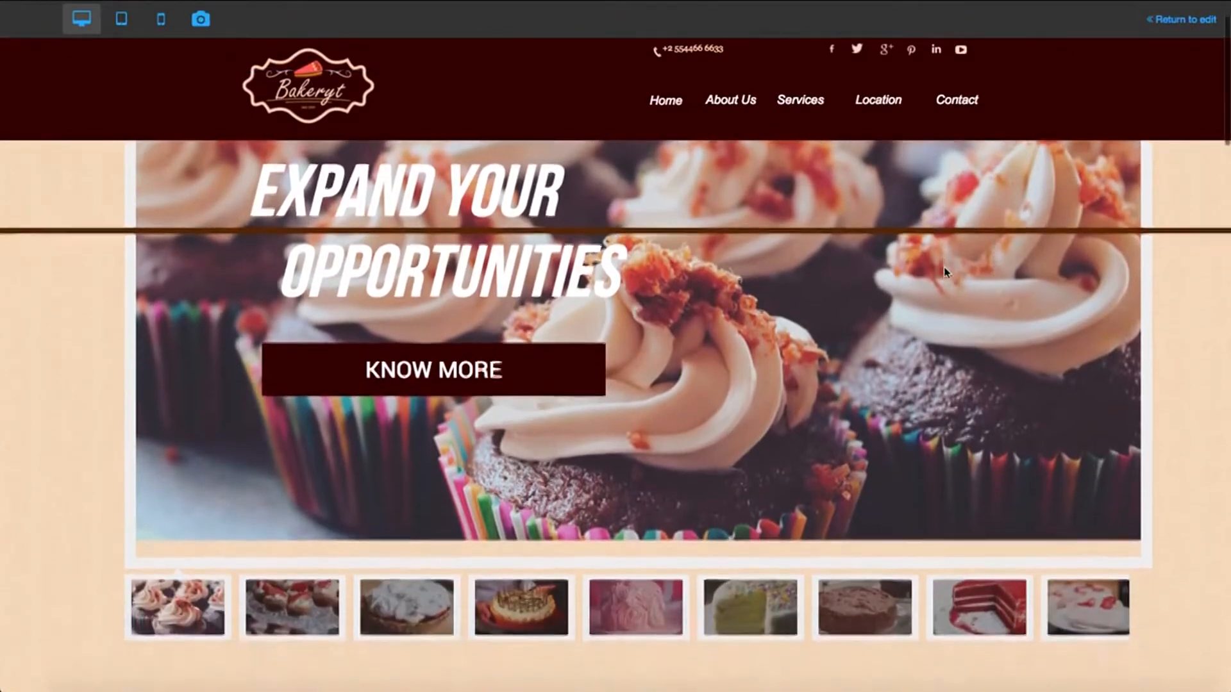
{"action": "scroll", "coordinate": [327, 506], "scroll_direction": "down", "scroll_amount": 5}
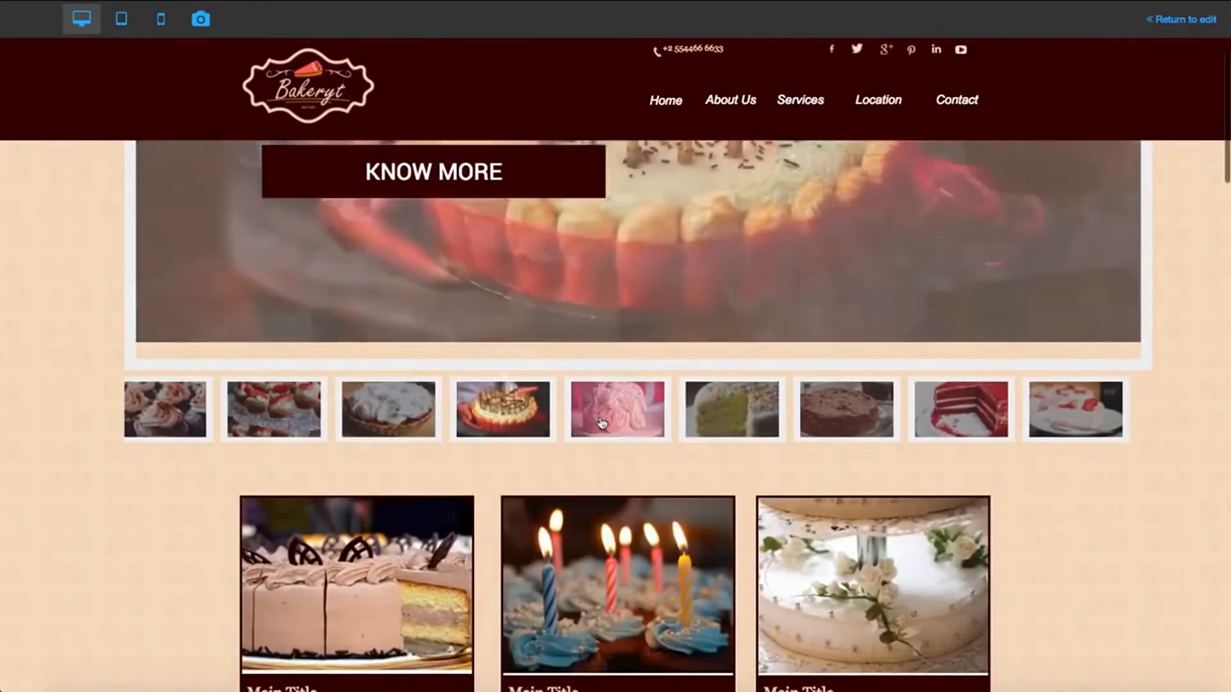
{"action": "scroll", "coordinate": [651, 407], "scroll_direction": "up", "scroll_amount": 7}
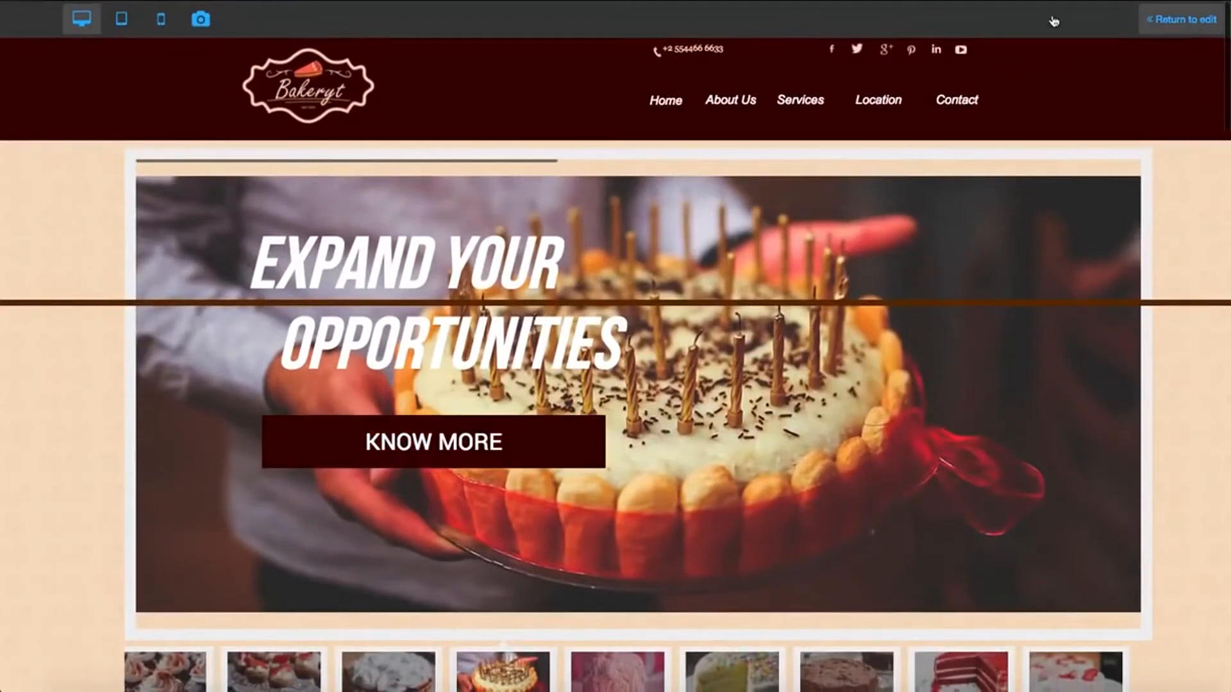
{"action": "left_click", "coordinate": [1182, 19]}
Change the banner button's text from KNOW MORE to LEARN MORE
{"action": "left_click", "coordinate": [415, 457]}
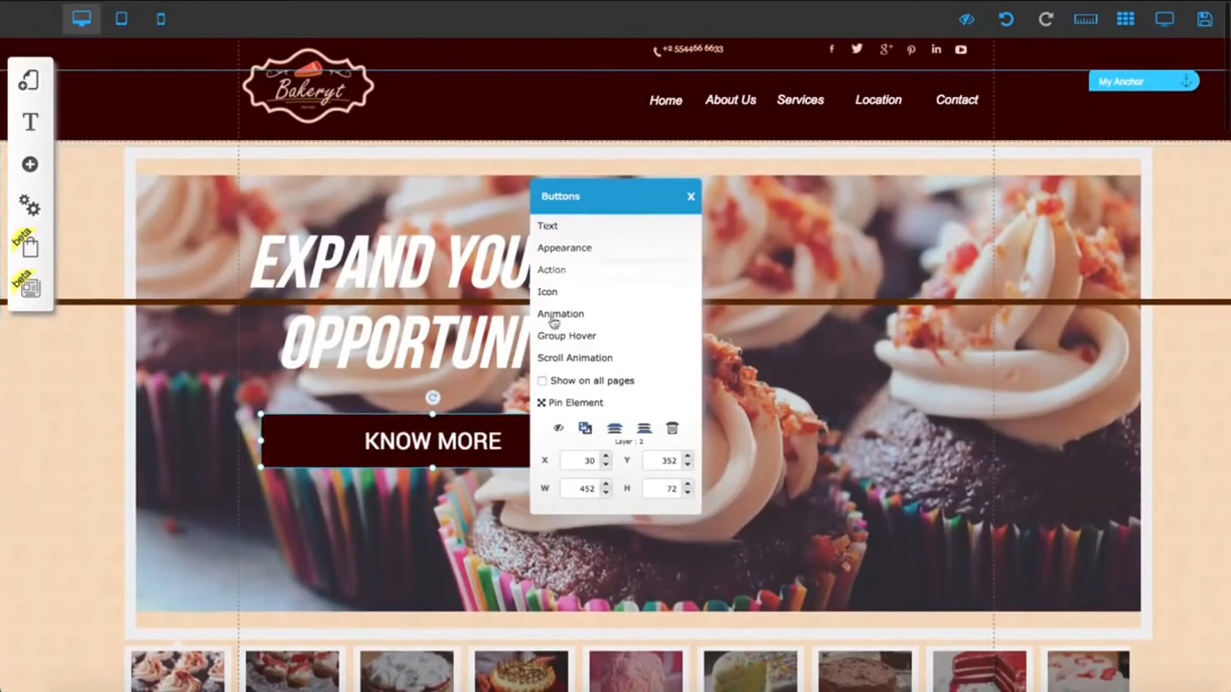
{"action": "left_click", "coordinate": [568, 230]}
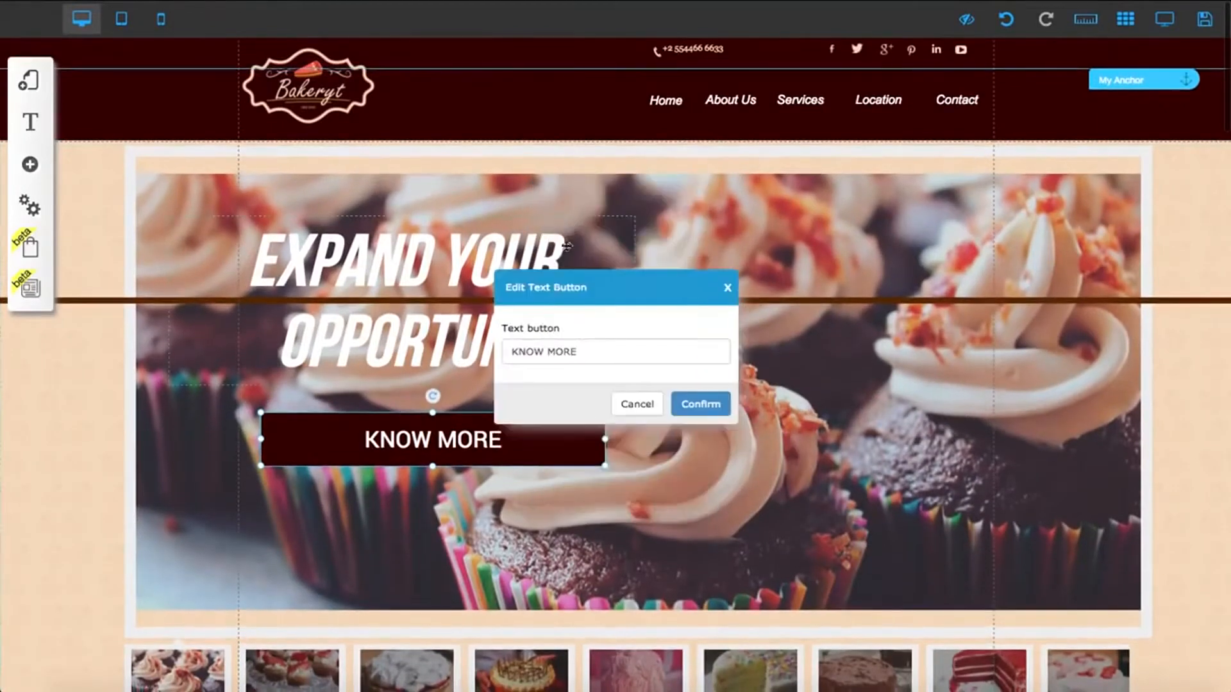
{"action": "double_click", "coordinate": [540, 349]}
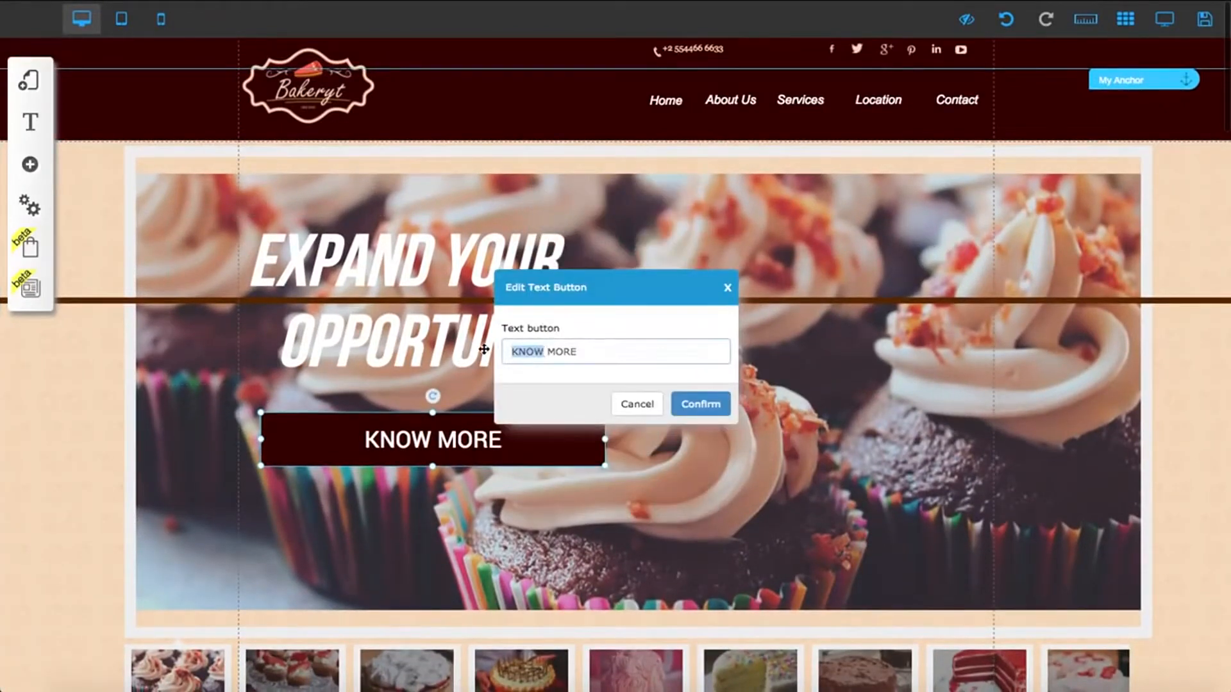
{"action": "type", "text": "LEAR"}
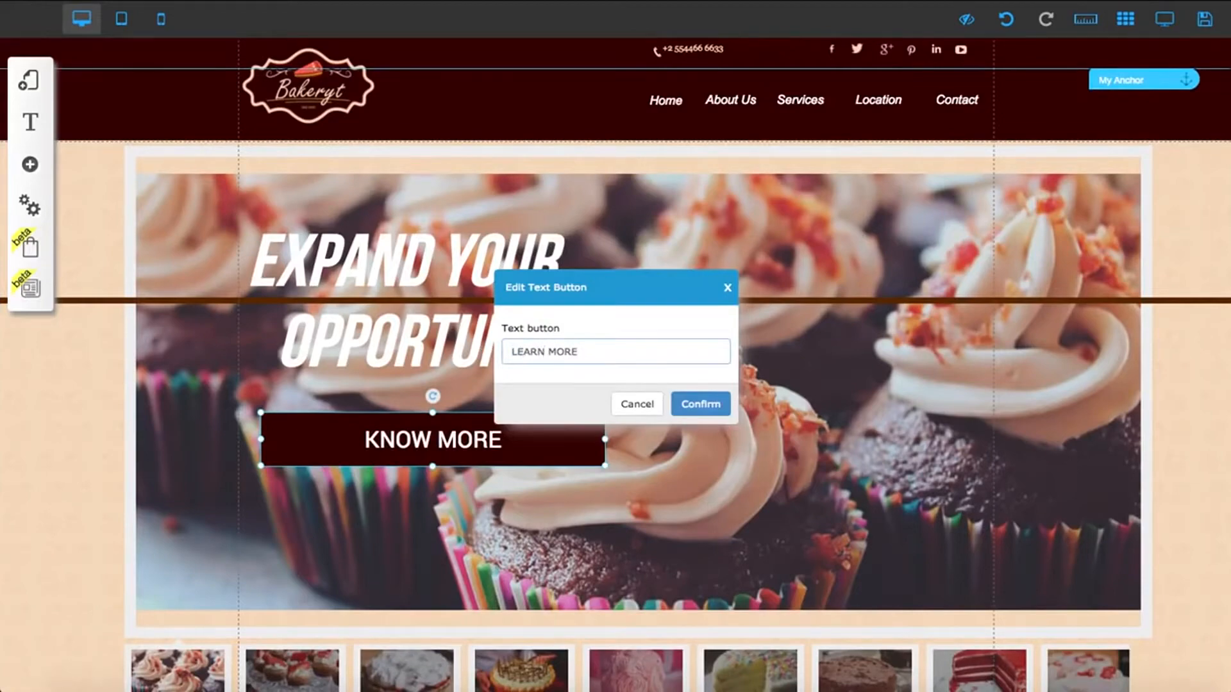
{"action": "left_click", "coordinate": [683, 404]}
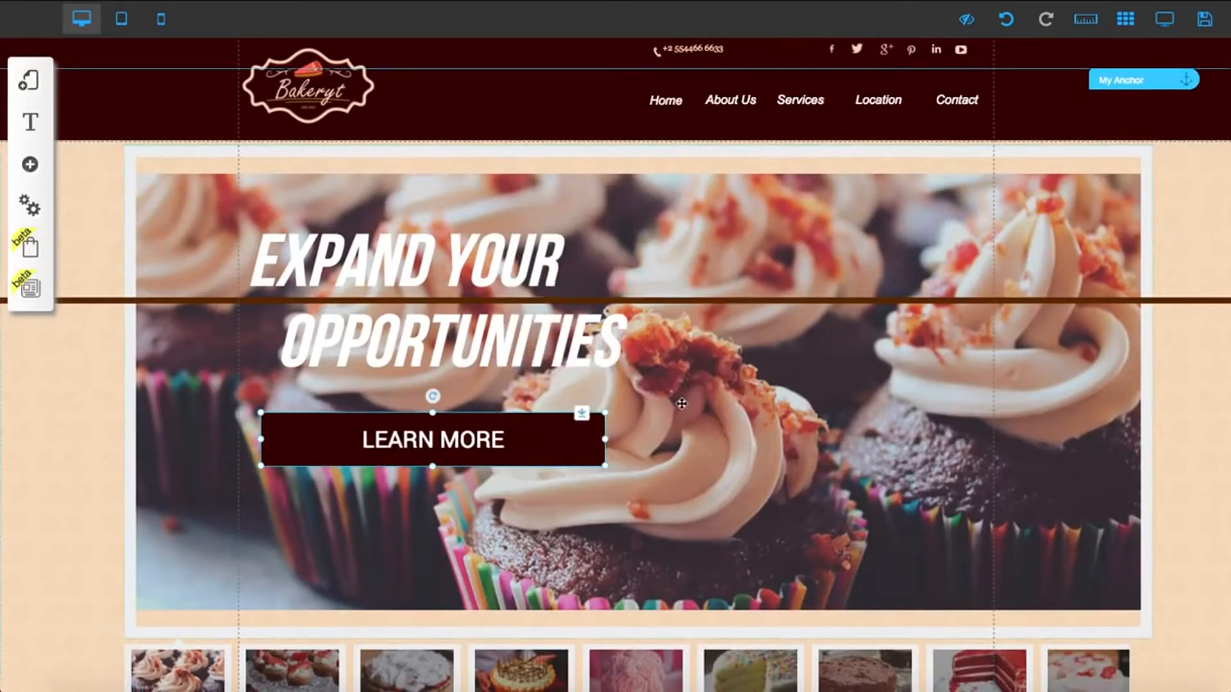
{"action": "left_click", "coordinate": [565, 612]}
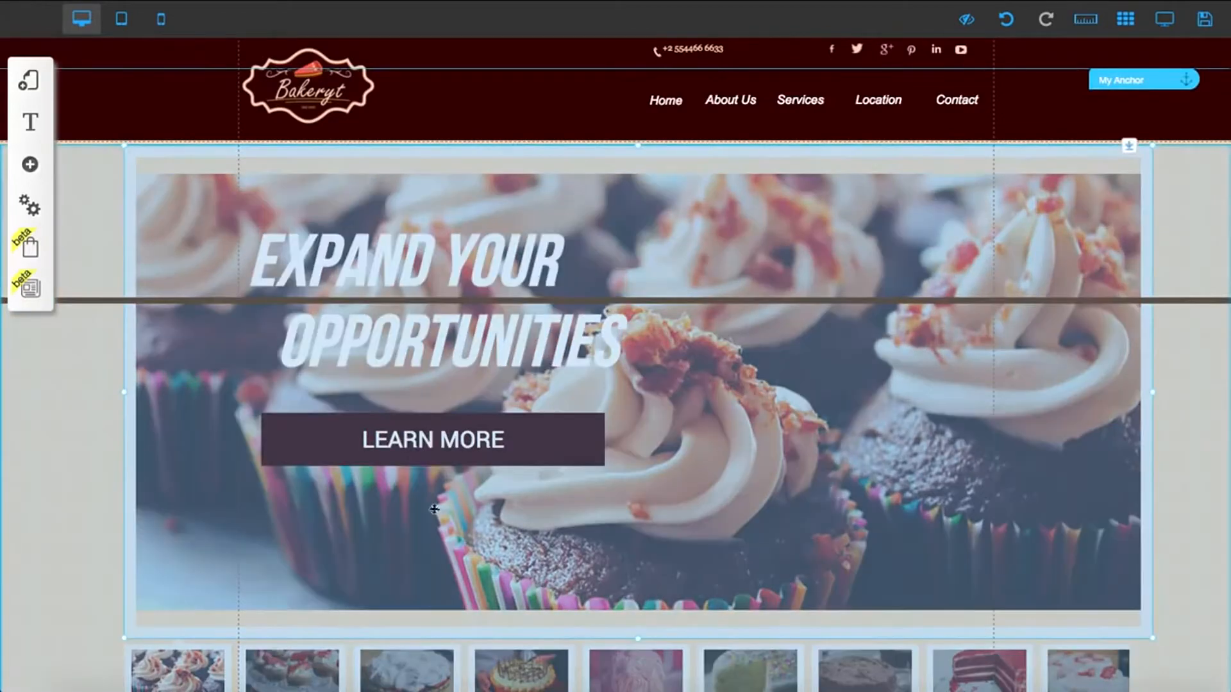
{"action": "left_click", "coordinate": [410, 447]}
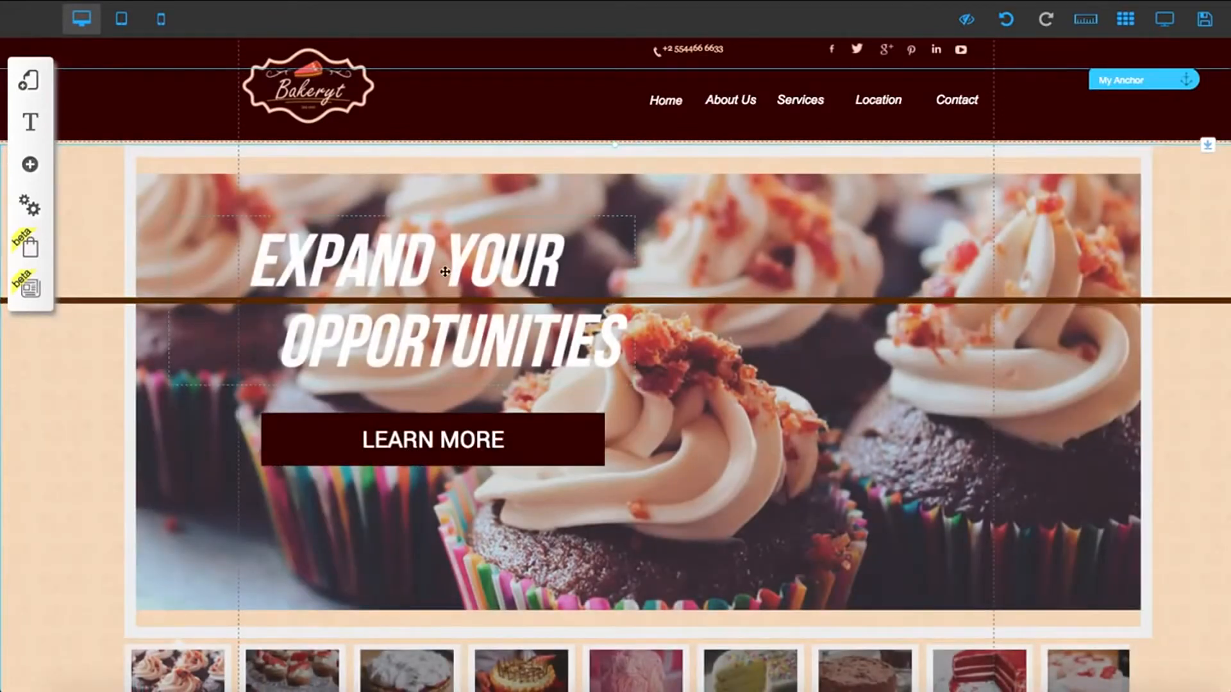
Move the header navigation menu left, closer to the bakery logo
{"action": "left_click", "coordinate": [995, 115]}
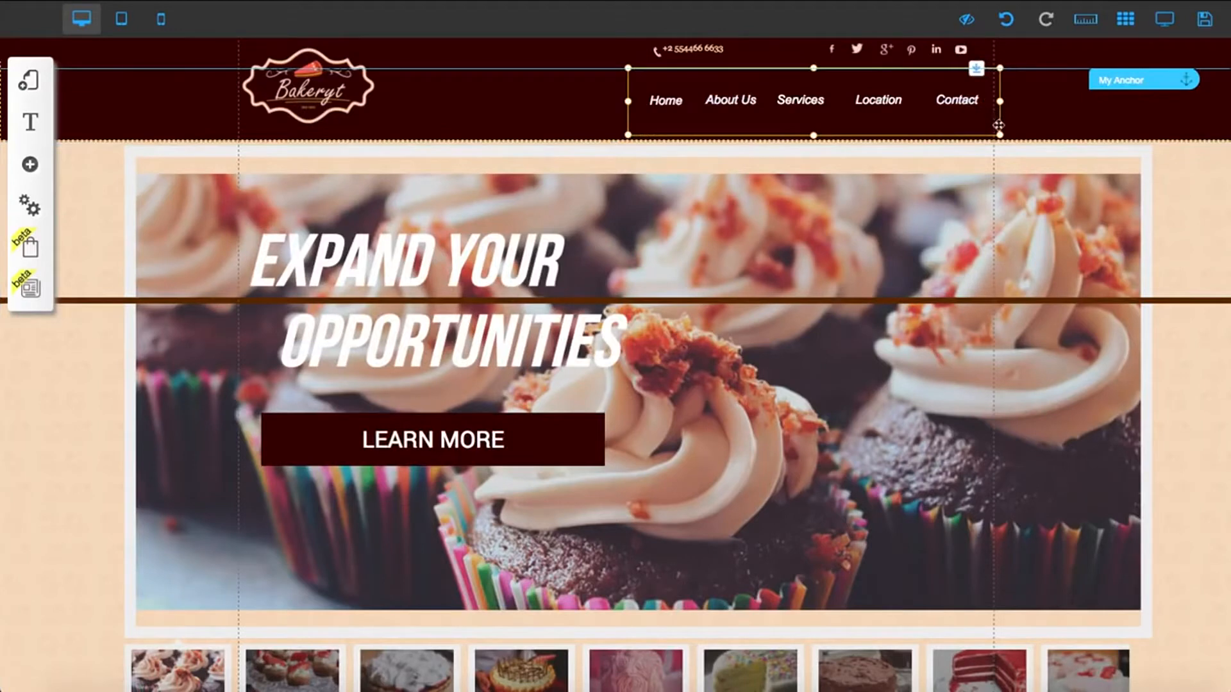
{"action": "left_click_drag", "start_coordinate": [998, 125], "coordinate": [791, 125]}
Try deleting the header's phone number text and the thin banner strip behind it, and undo both deletions
{"action": "left_click", "coordinate": [685, 48]}
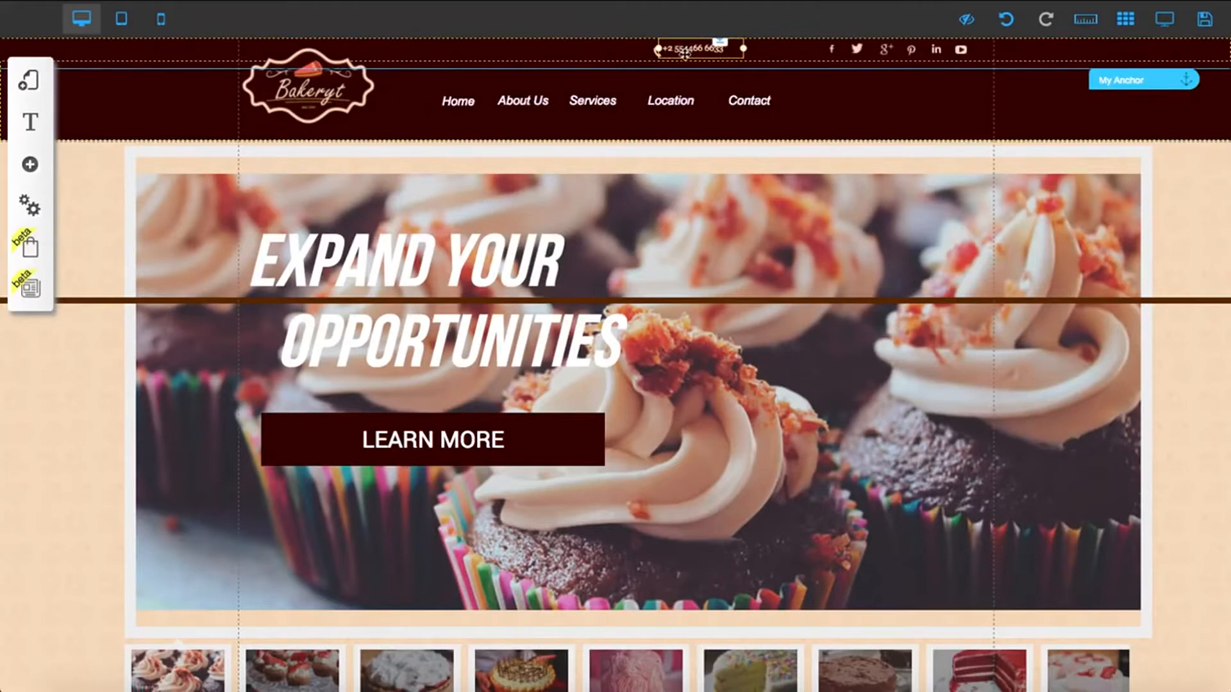
{"action": "left_click", "coordinate": [685, 50]}
{"action": "left_click", "coordinate": [673, 370]}
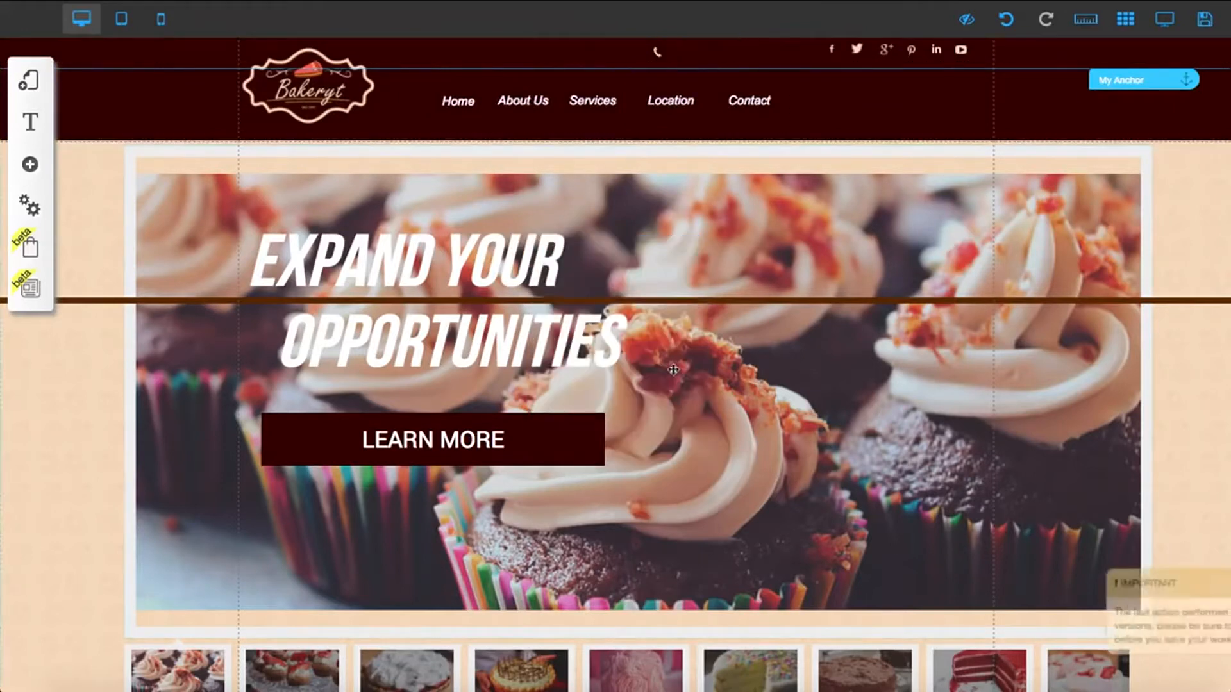
{"action": "left_click", "coordinate": [659, 50]}
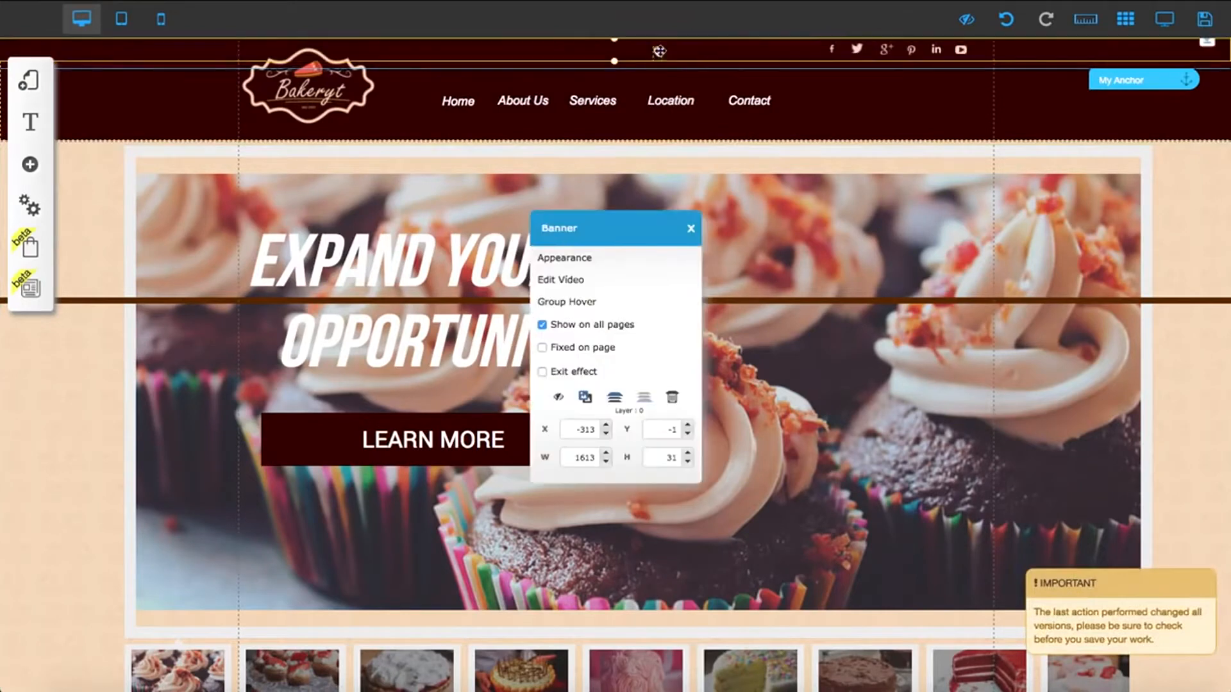
{"action": "left_click", "coordinate": [672, 398]}
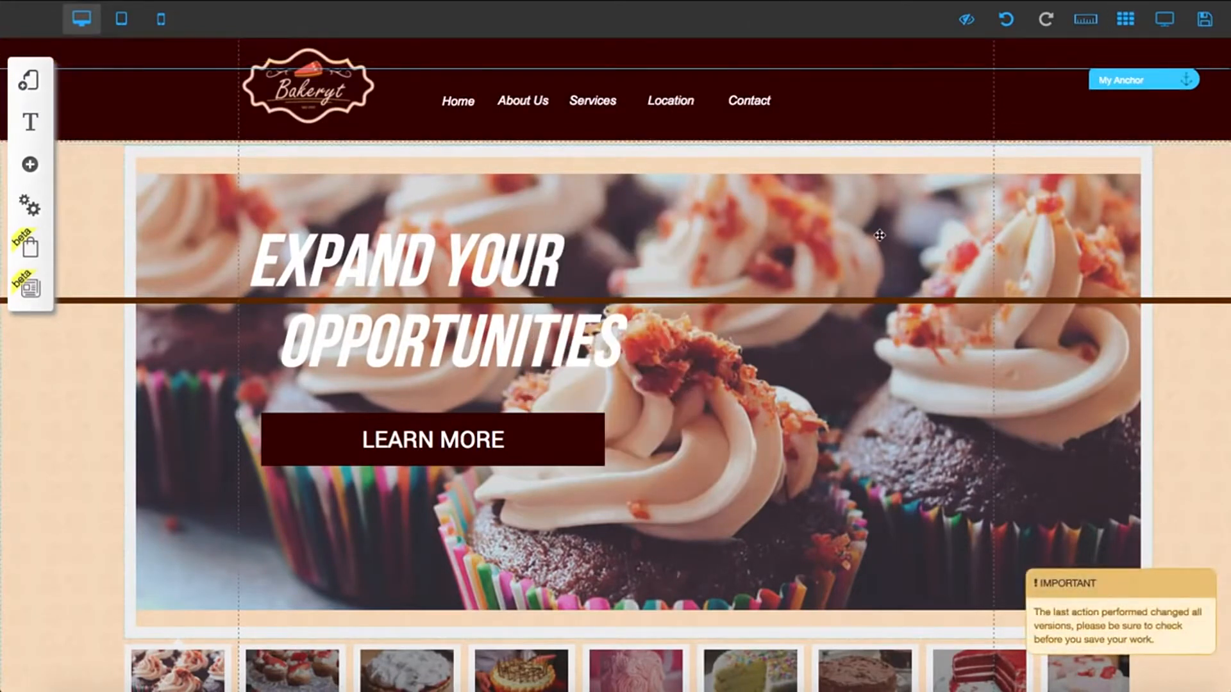
{"action": "left_click", "coordinate": [1007, 21]}
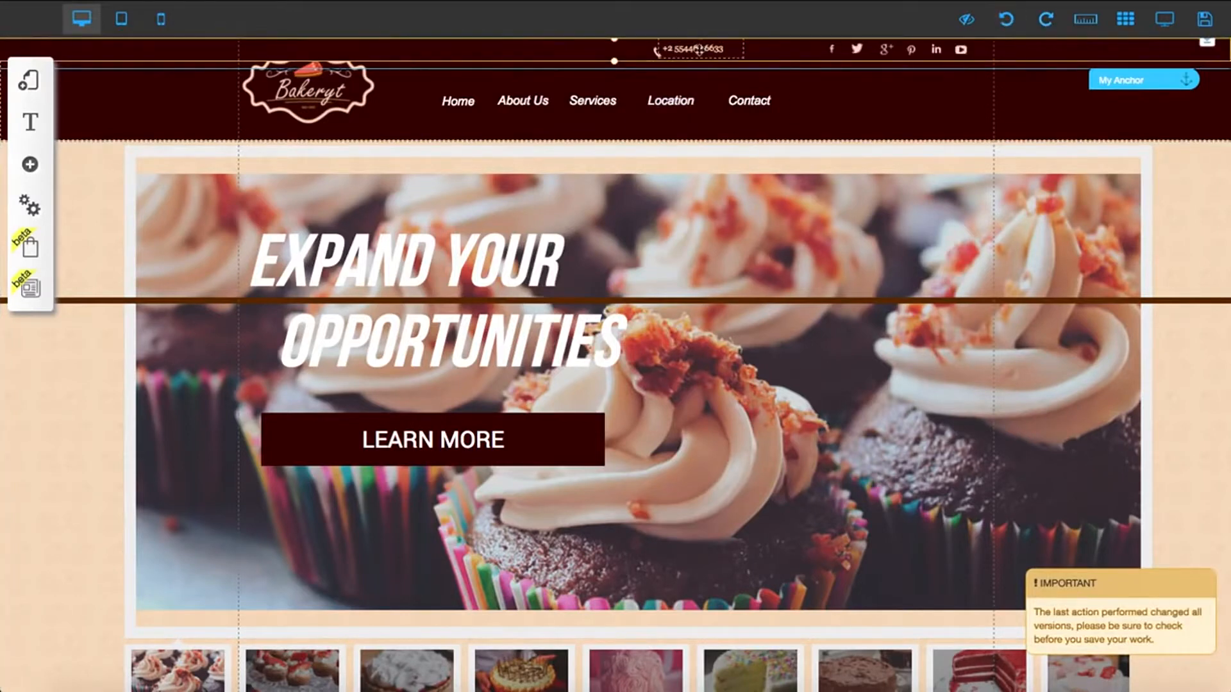
Delete the phone number text and the small phone icon from the header strip
{"action": "left_click_drag", "start_coordinate": [699, 49], "coordinate": [903, 115]}
{"action": "double_click", "coordinate": [903, 115]}
{"action": "left_click", "coordinate": [673, 374]}
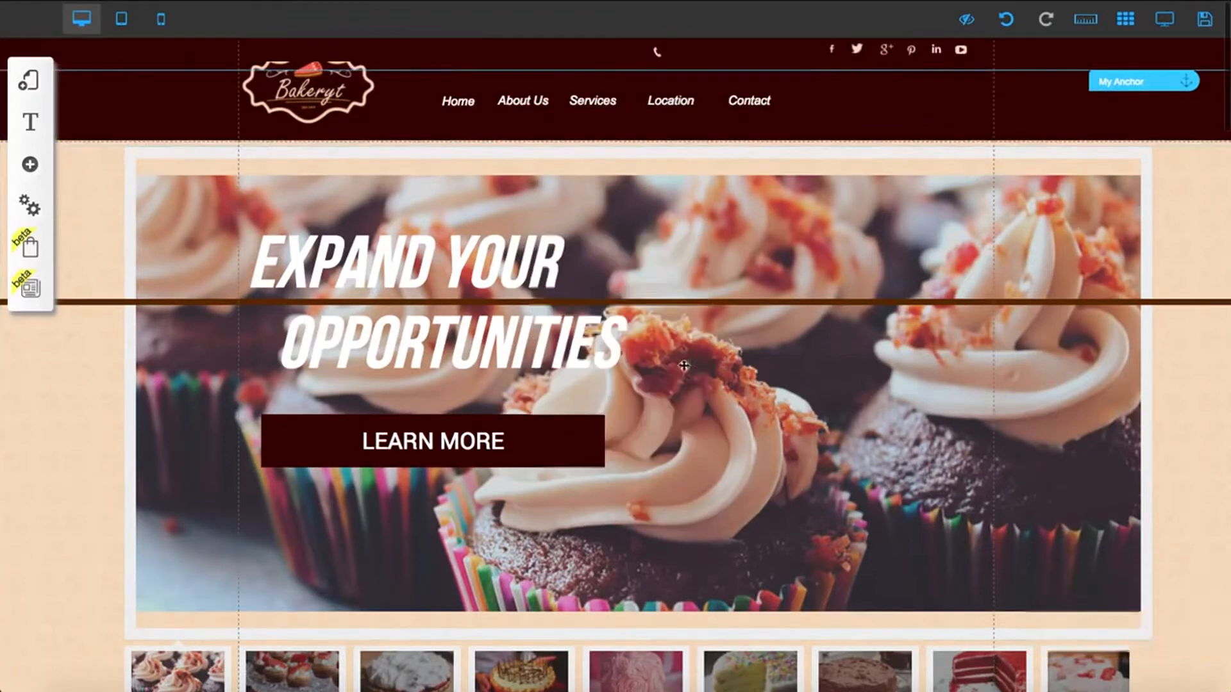
{"action": "left_click", "coordinate": [658, 51]}
{"action": "double_click", "coordinate": [658, 52]}
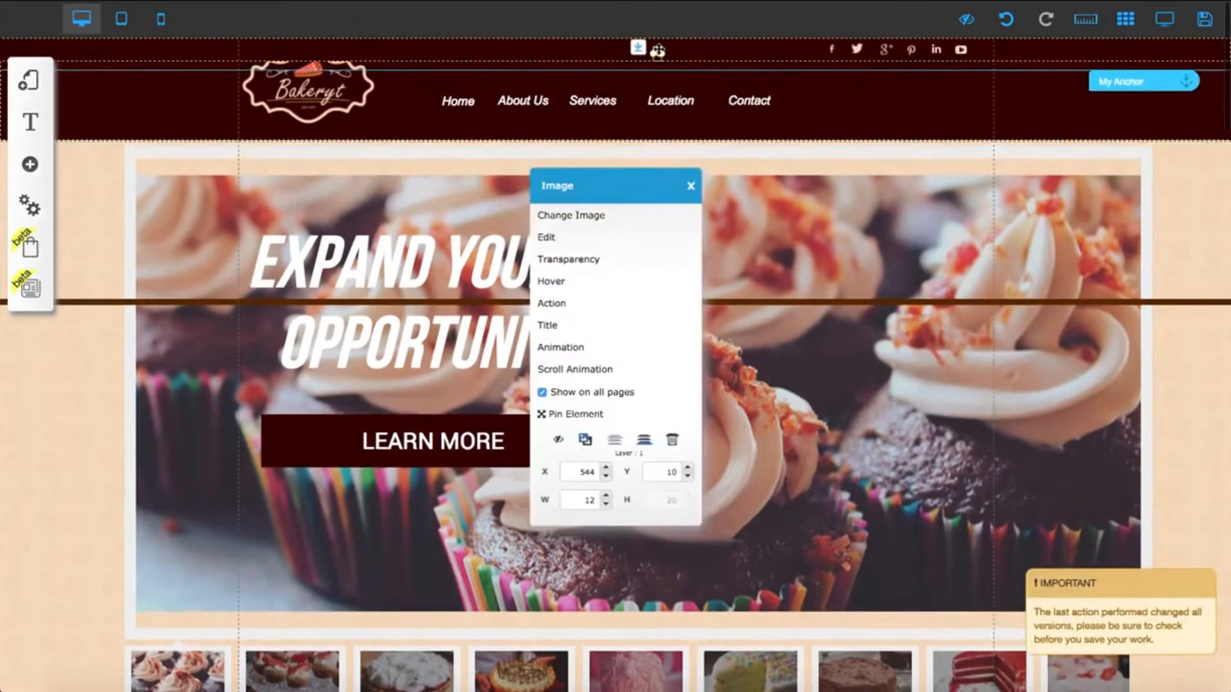
{"action": "left_click", "coordinate": [672, 440]}
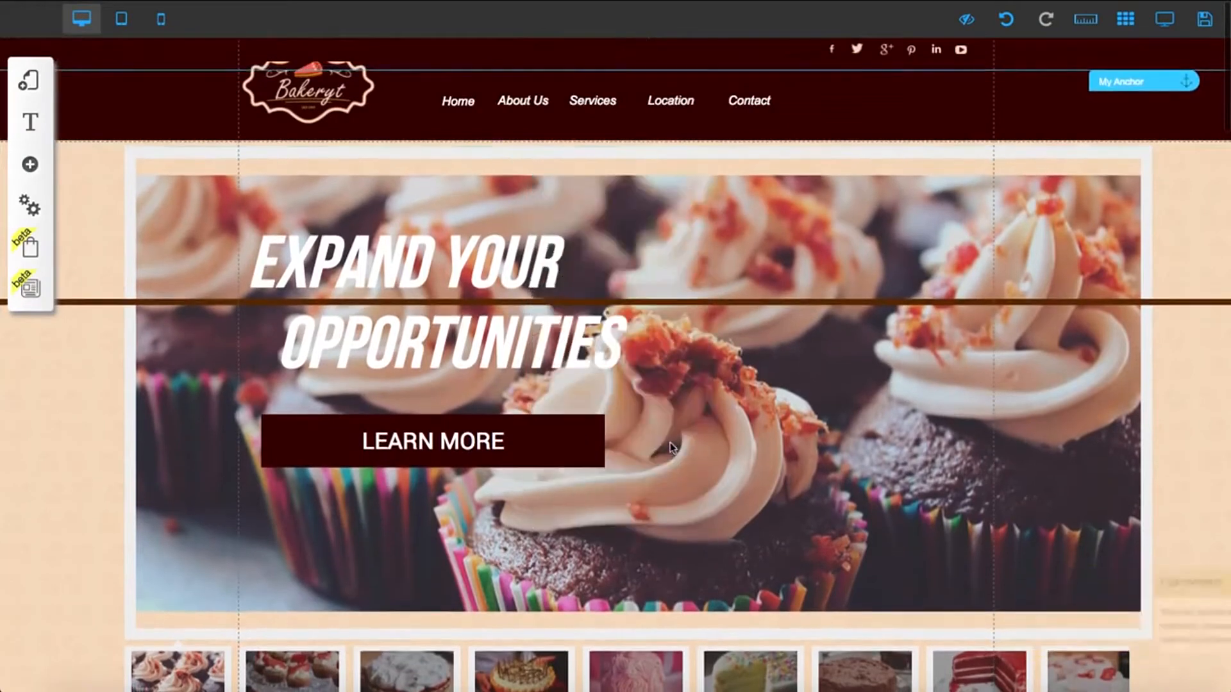
Undo the stray change to the header's social icons and hide the whole box containing them
{"action": "left_click", "coordinate": [829, 51]}
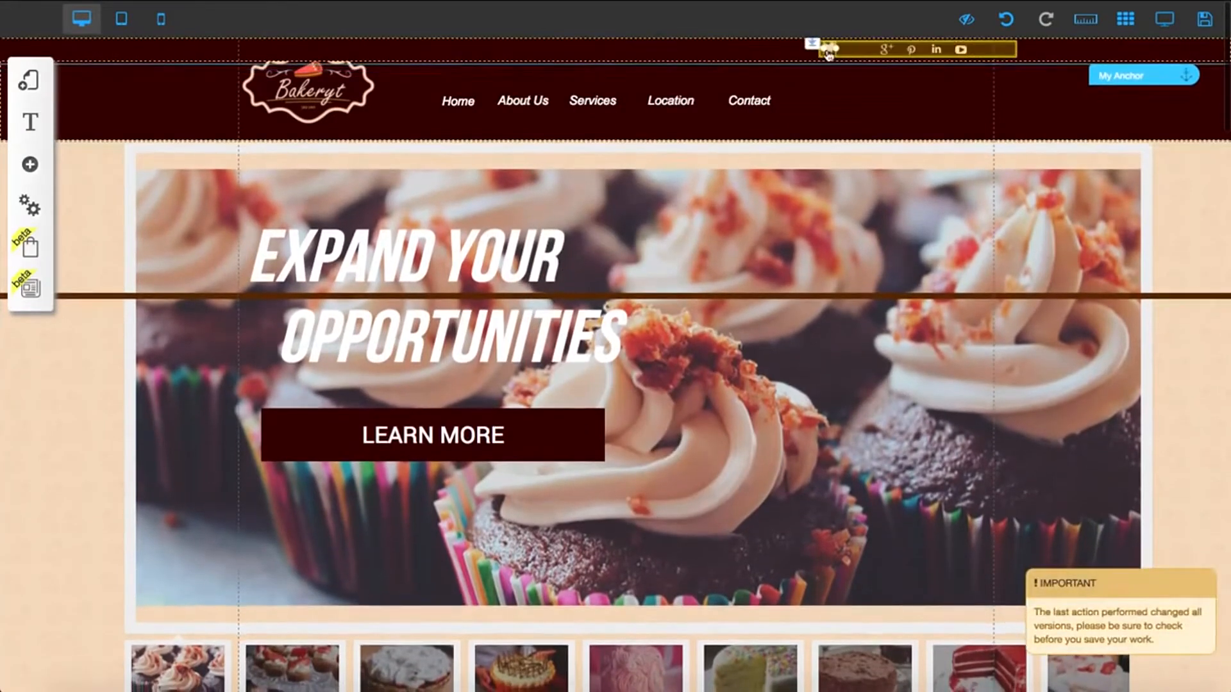
{"action": "left_click", "coordinate": [1005, 19]}
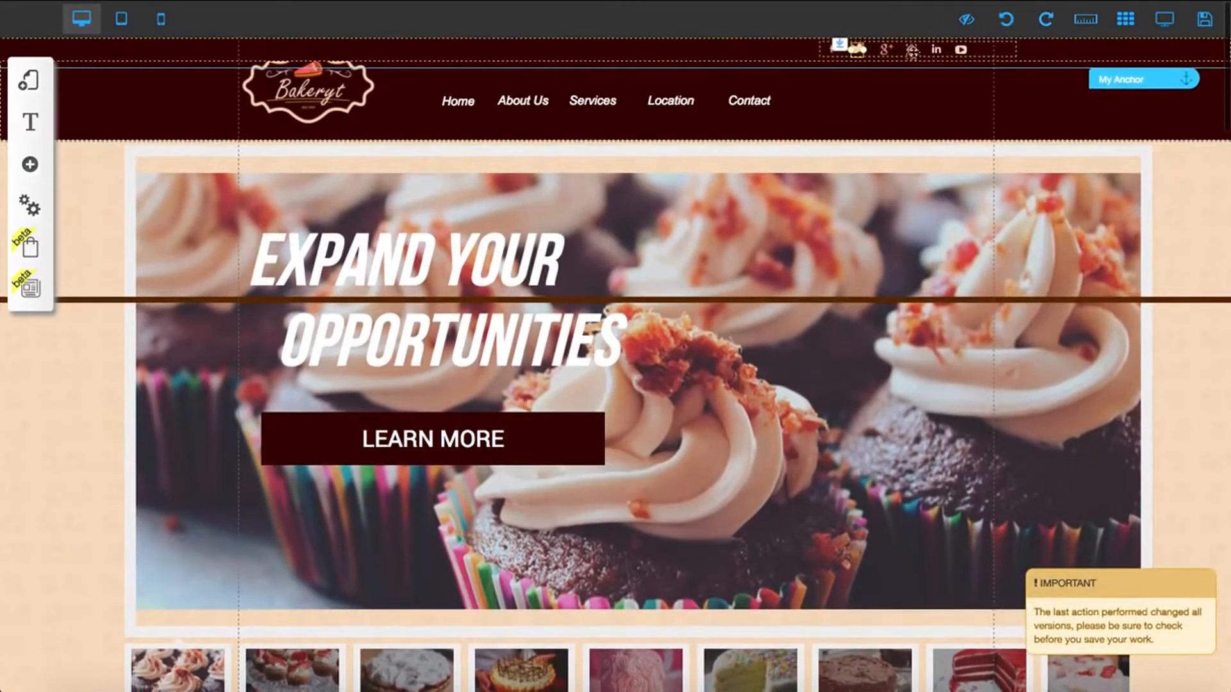
{"action": "left_click", "coordinate": [995, 49]}
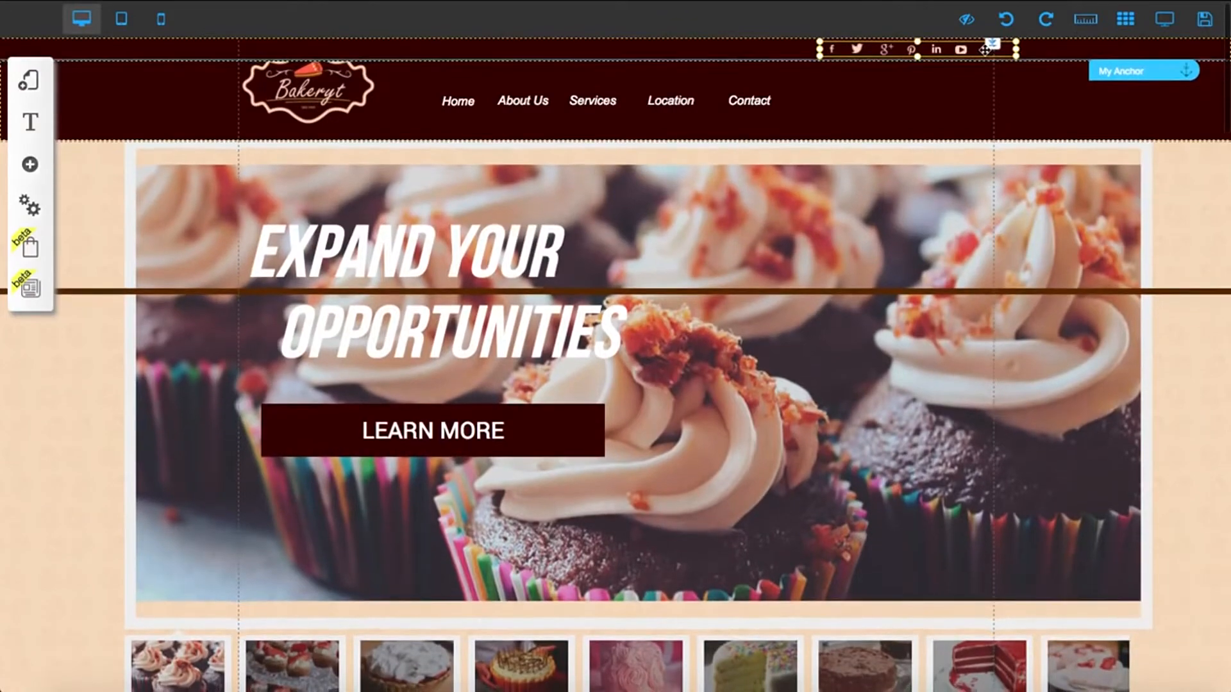
{"action": "double_click", "coordinate": [985, 49]}
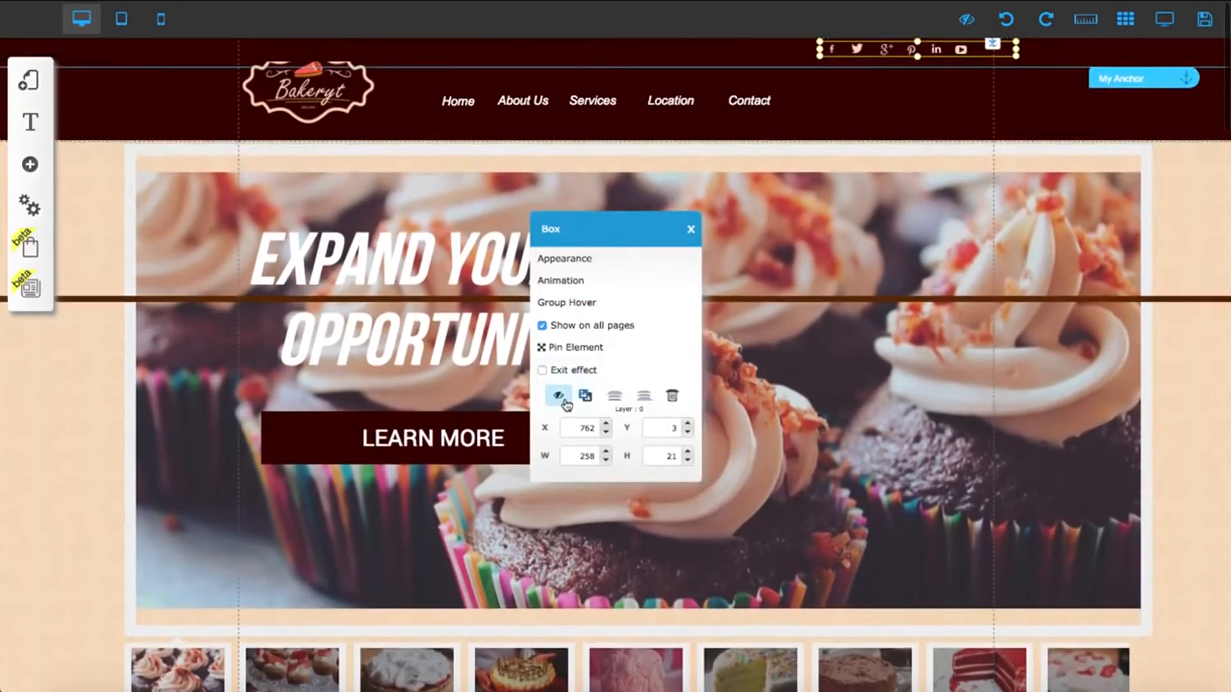
{"action": "left_click", "coordinate": [565, 401]}
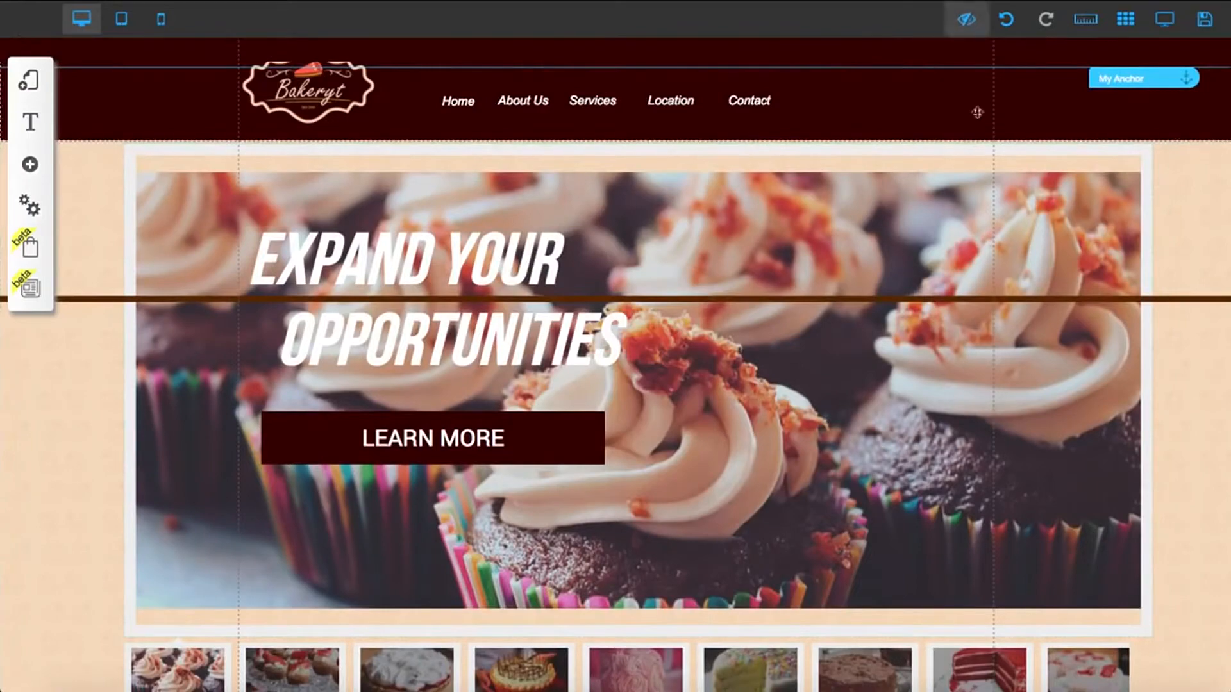
{"action": "scroll", "coordinate": [736, 212], "scroll_direction": "down", "scroll_amount": 3}
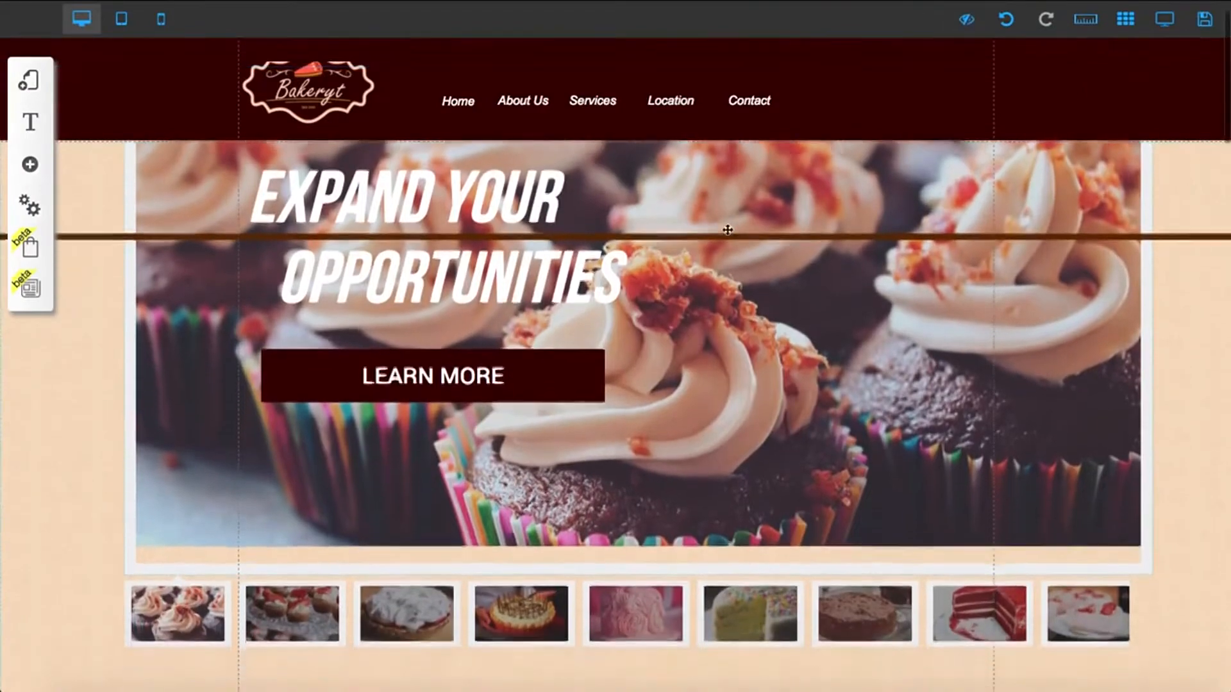
{"action": "scroll", "coordinate": [737, 218], "scroll_direction": "down", "scroll_amount": 2}
{"action": "scroll", "coordinate": [746, 209], "scroll_direction": "up", "scroll_amount": 5}
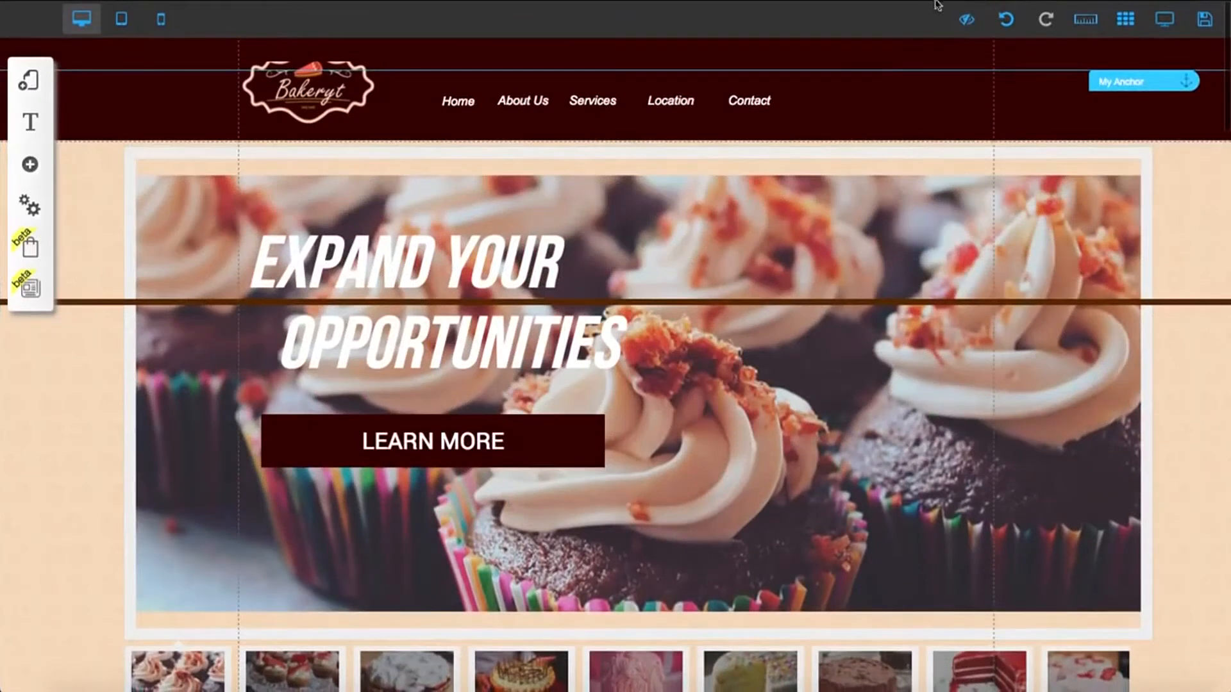
Restore the social icons box from the hidden items list and hide it again
{"action": "left_click", "coordinate": [967, 19]}
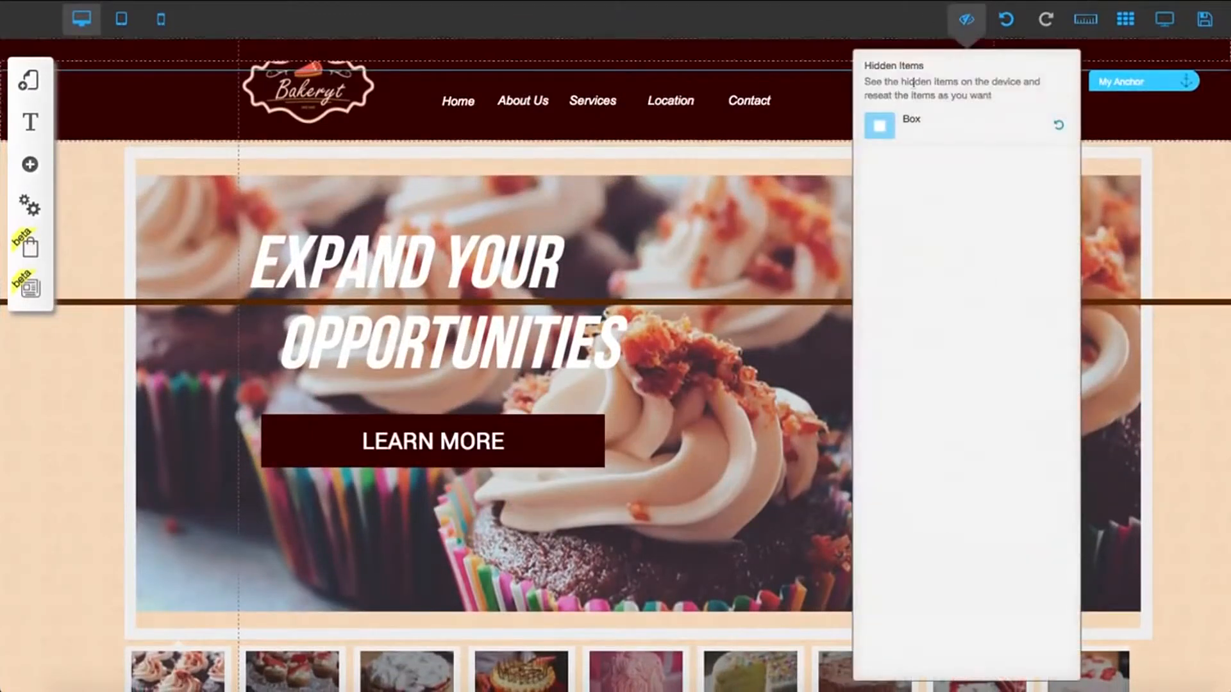
{"action": "left_click", "coordinate": [1059, 127]}
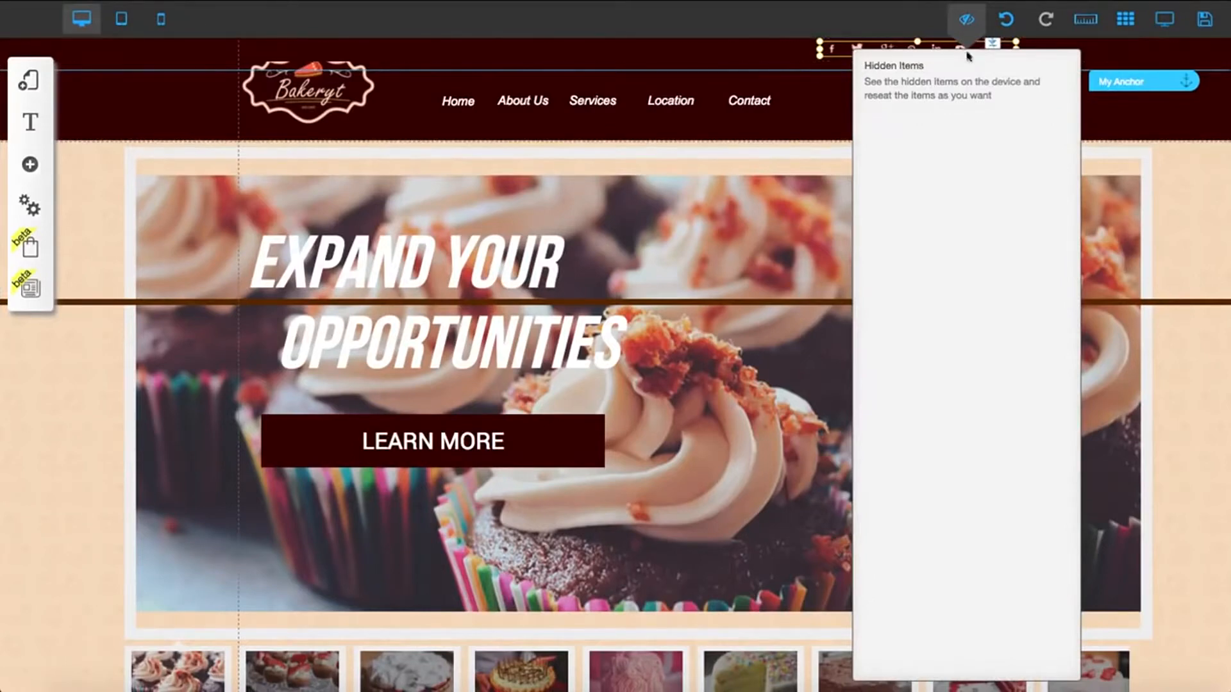
{"action": "left_click", "coordinate": [970, 23]}
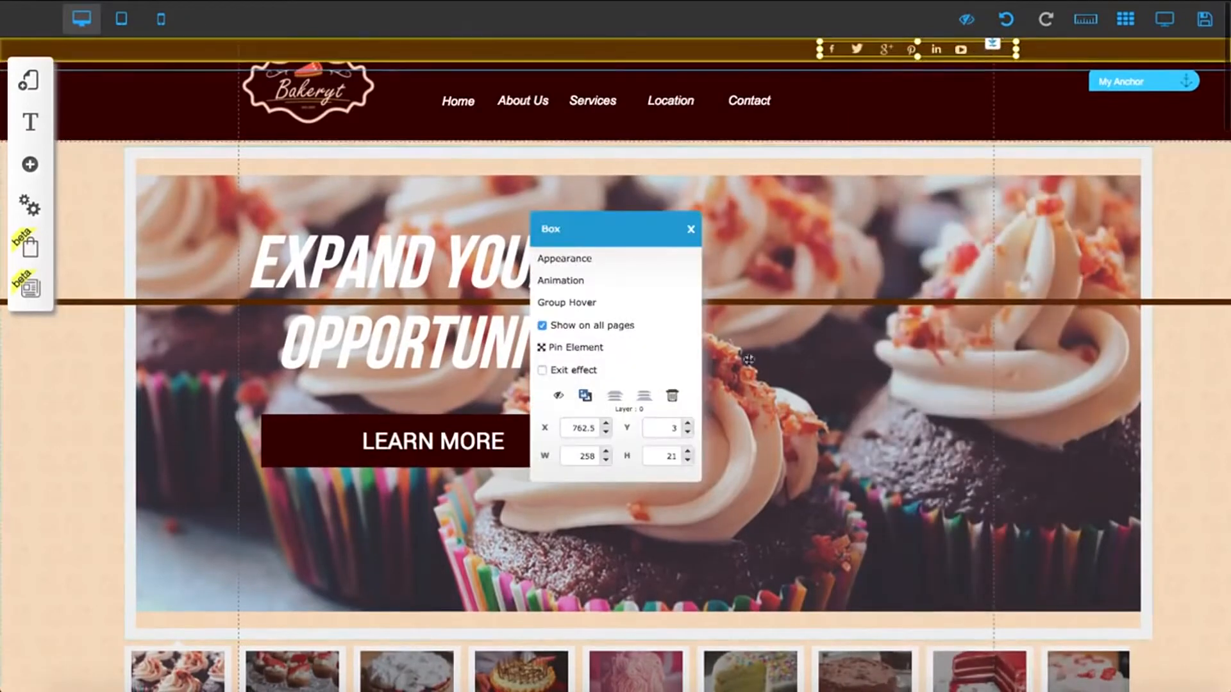
{"action": "left_click", "coordinate": [559, 395]}
{"action": "scroll", "coordinate": [827, 202], "scroll_direction": "down", "scroll_amount": 5}
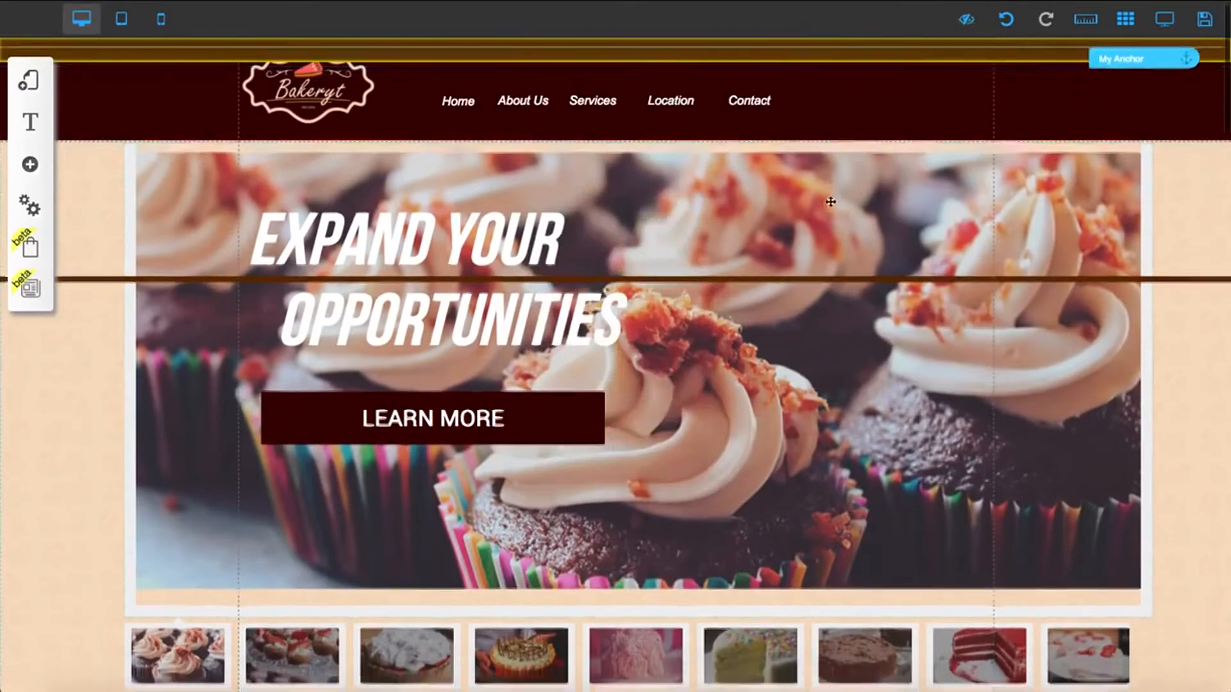
{"action": "scroll", "coordinate": [831, 202], "scroll_direction": "up", "scroll_amount": 5}
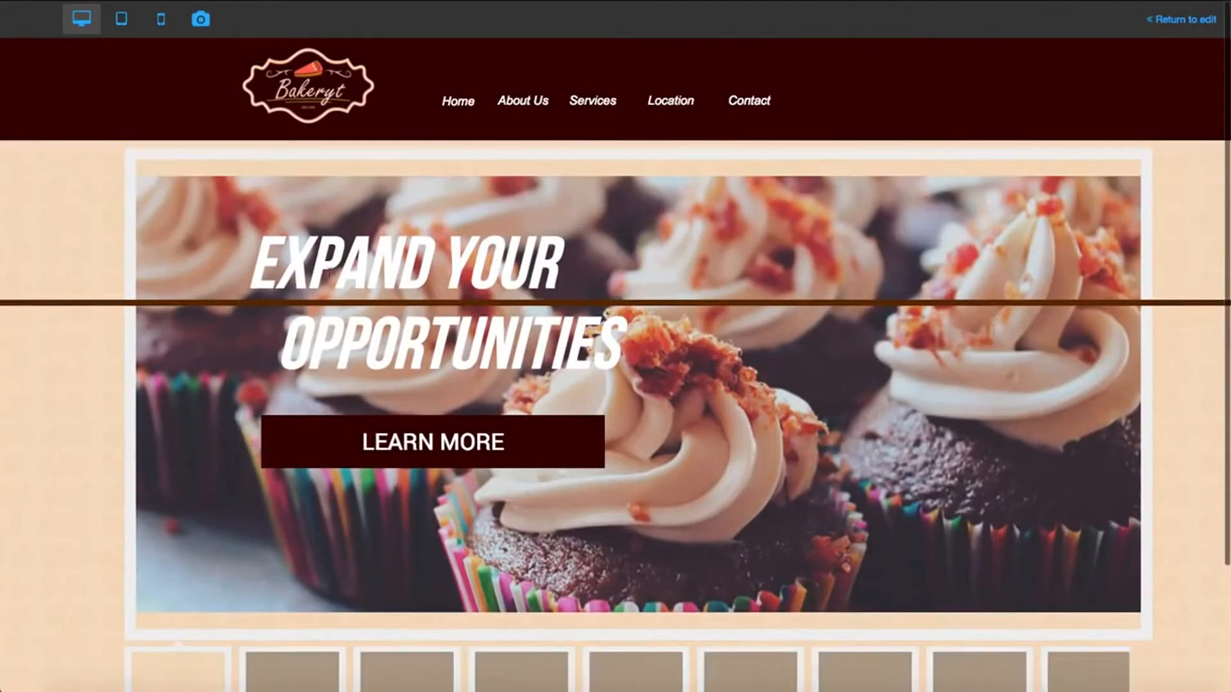
Preview the edited desktop page and look through it from the banner down to the Services section
{"action": "scroll", "coordinate": [462, 442], "scroll_direction": "down", "scroll_amount": 5}
{"action": "scroll", "coordinate": [461, 434], "scroll_direction": "down", "scroll_amount": 10}
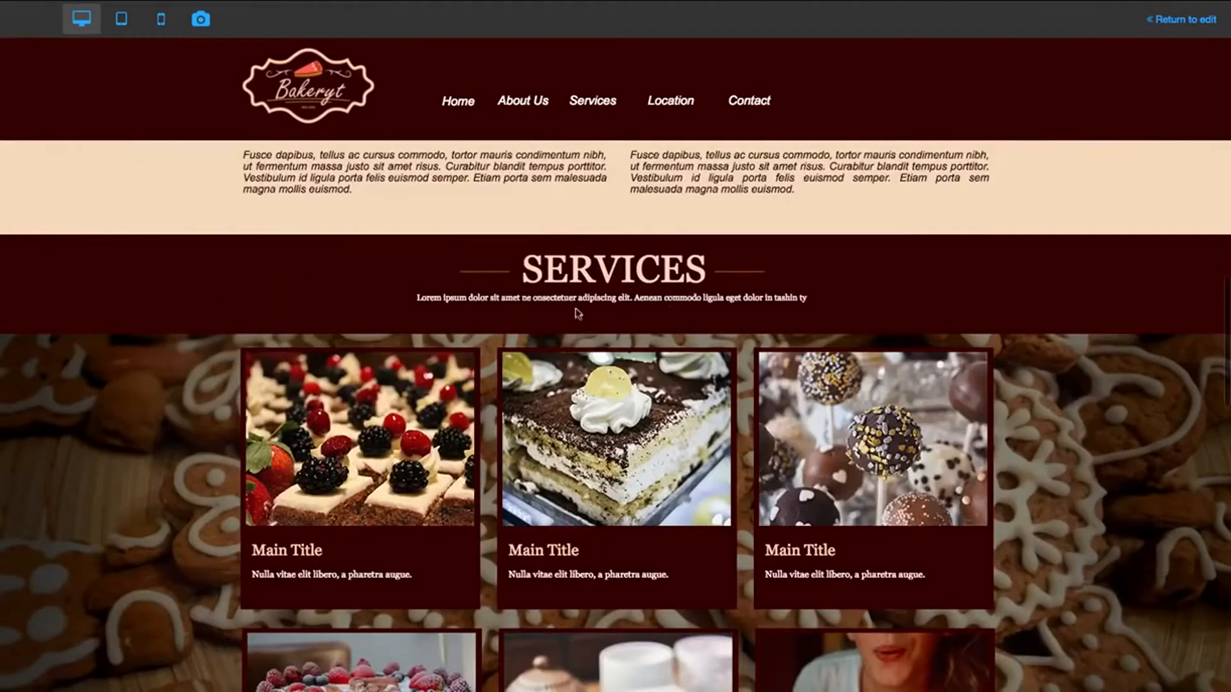
{"action": "scroll", "coordinate": [588, 399], "scroll_direction": "down", "scroll_amount": 2}
{"action": "scroll", "coordinate": [588, 398], "scroll_direction": "up", "scroll_amount": 2}
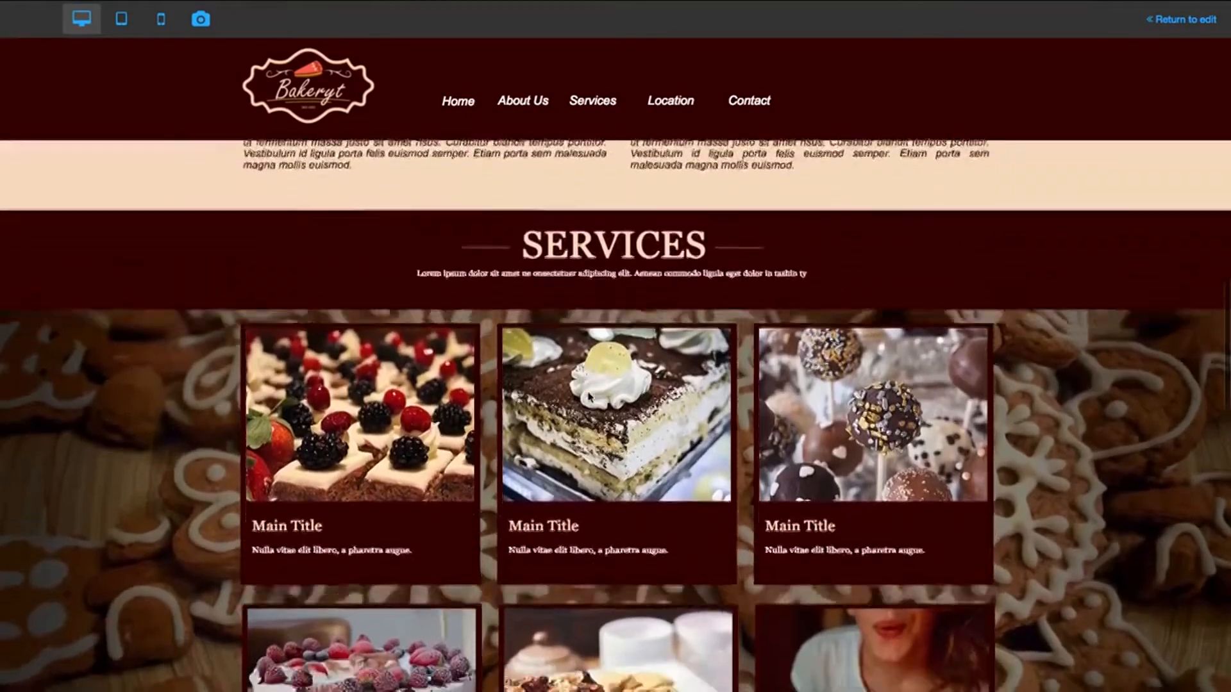
{"action": "scroll", "coordinate": [588, 398], "scroll_direction": "down", "scroll_amount": 2}
{"action": "scroll", "coordinate": [588, 398], "scroll_direction": "down", "scroll_amount": 2}
{"action": "scroll", "coordinate": [588, 399], "scroll_direction": "up", "scroll_amount": 3}
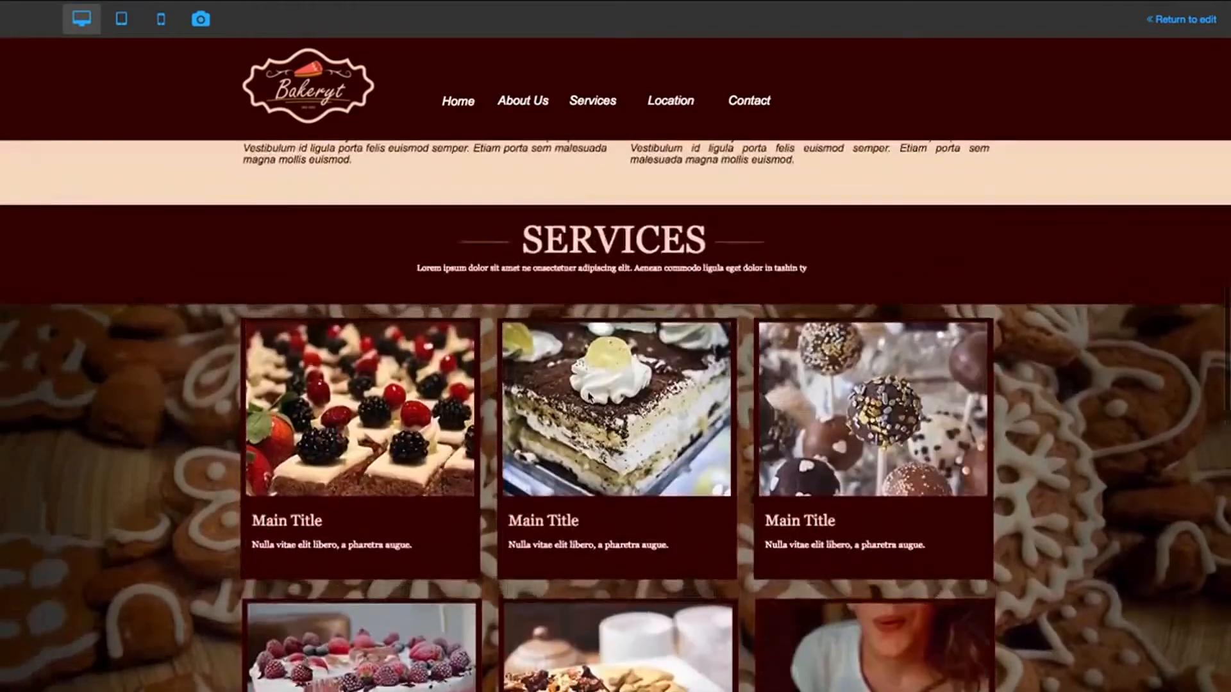
Leave the preview and move the anchor above the Services section down onto the last lines of the About Us text
{"action": "scroll", "coordinate": [588, 398], "scroll_direction": "down", "scroll_amount": 2}
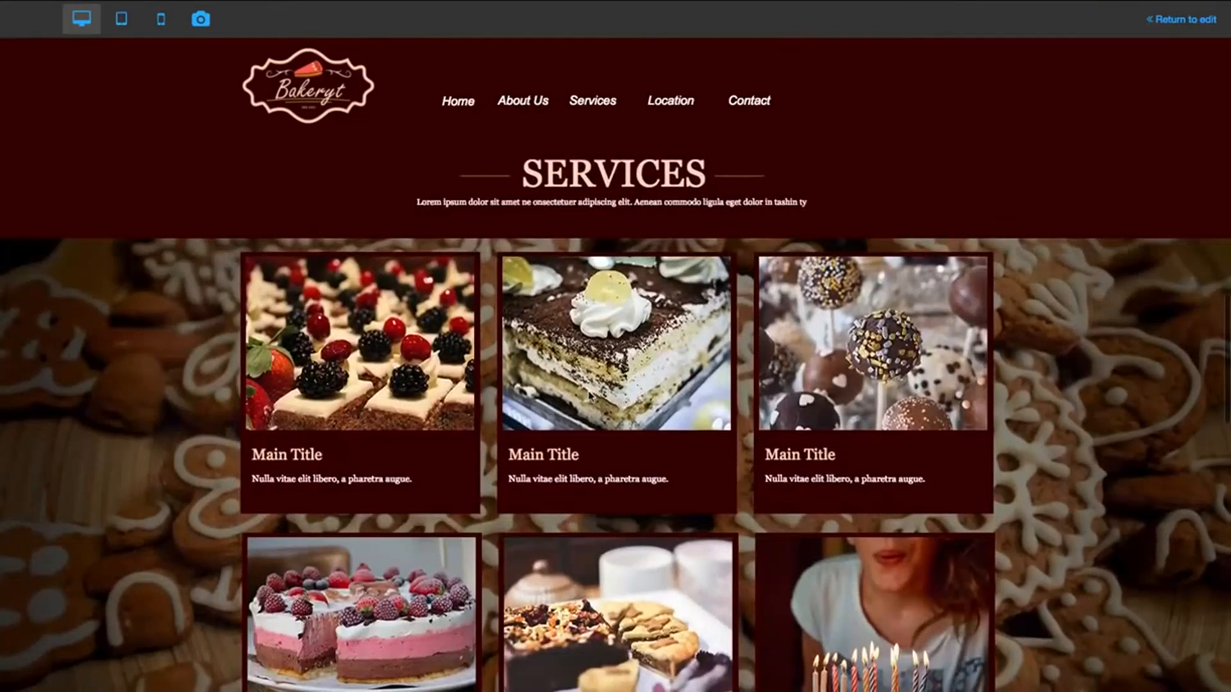
{"action": "scroll", "coordinate": [588, 399], "scroll_direction": "up", "scroll_amount": 1}
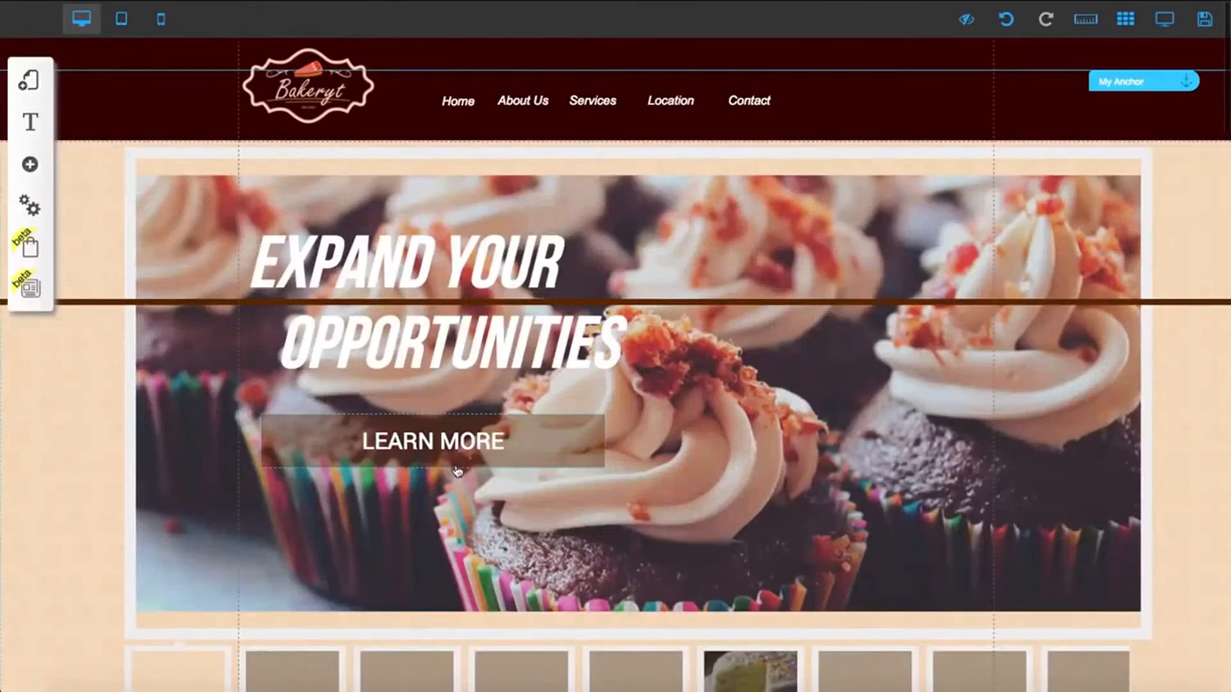
{"action": "scroll", "coordinate": [449, 369], "scroll_direction": "down", "scroll_amount": 10}
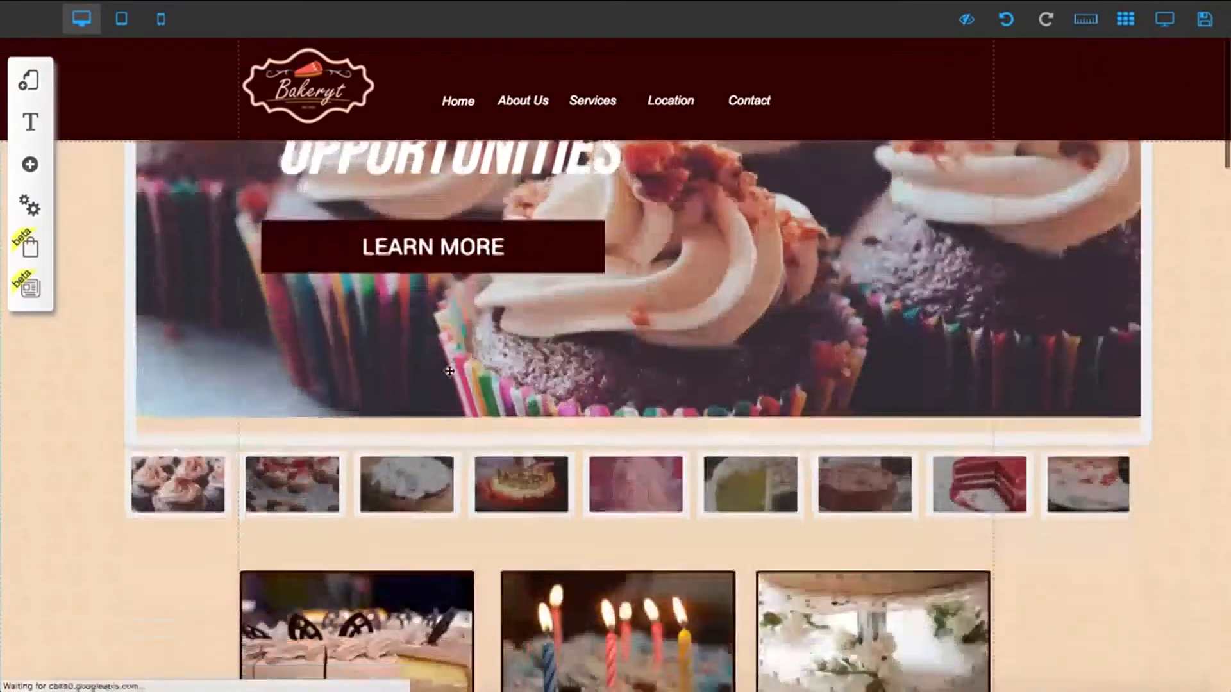
{"action": "scroll", "coordinate": [449, 371], "scroll_direction": "down", "scroll_amount": 8}
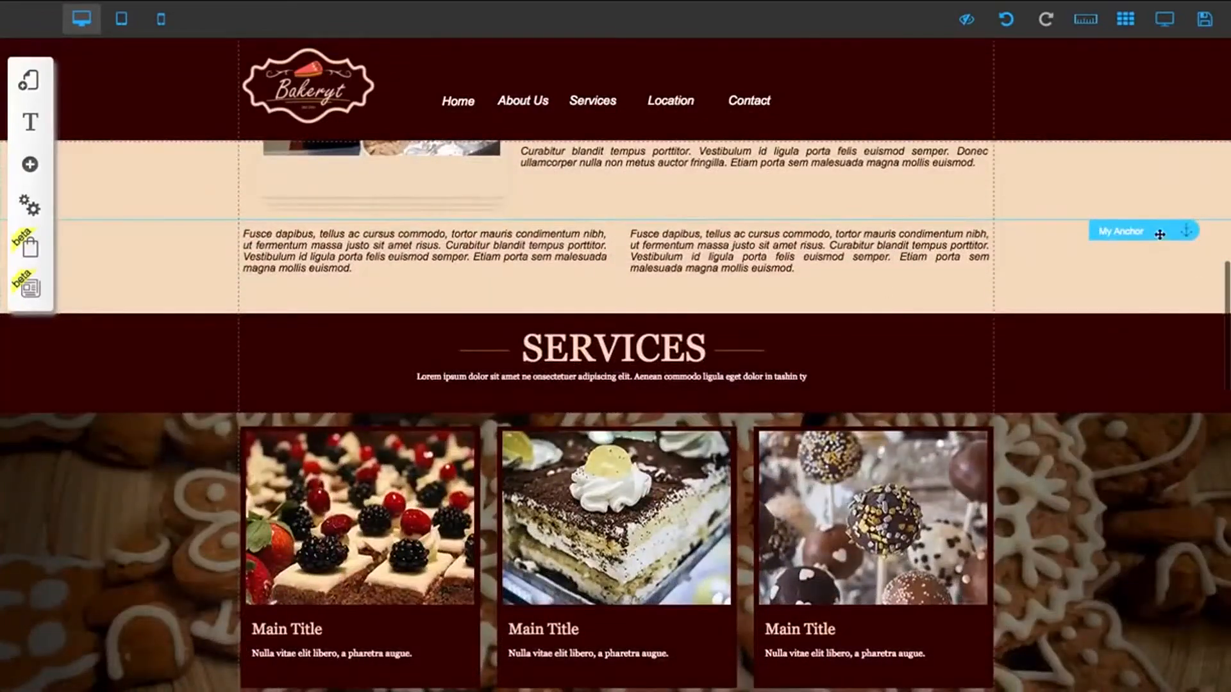
{"action": "scroll", "coordinate": [831, 273], "scroll_direction": "down", "scroll_amount": 1}
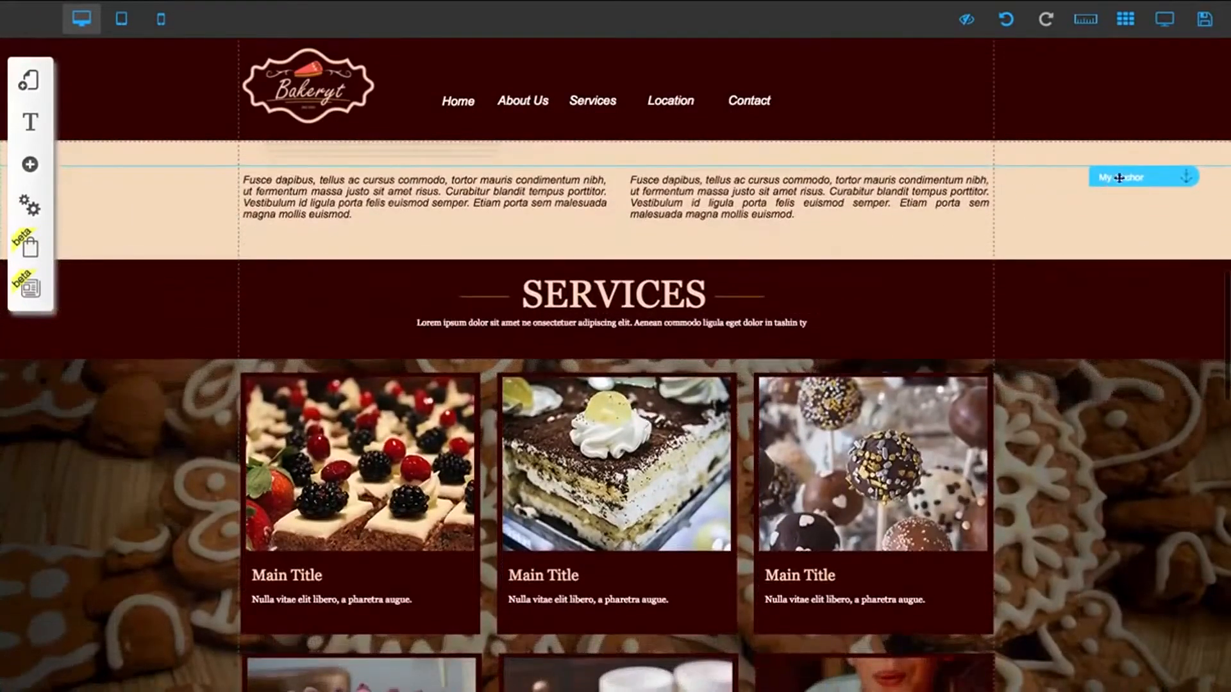
{"action": "left_click_drag", "start_coordinate": [1128, 175], "coordinate": [1125, 180]}
{"action": "mouse_move", "coordinate": [1124, 121]}
{"action": "left_mouse_down"}
{"action": "mouse_move", "coordinate": [1122, 38]}
{"action": "mouse_move", "coordinate": [1107, 217]}
{"action": "left_mouse_up"}
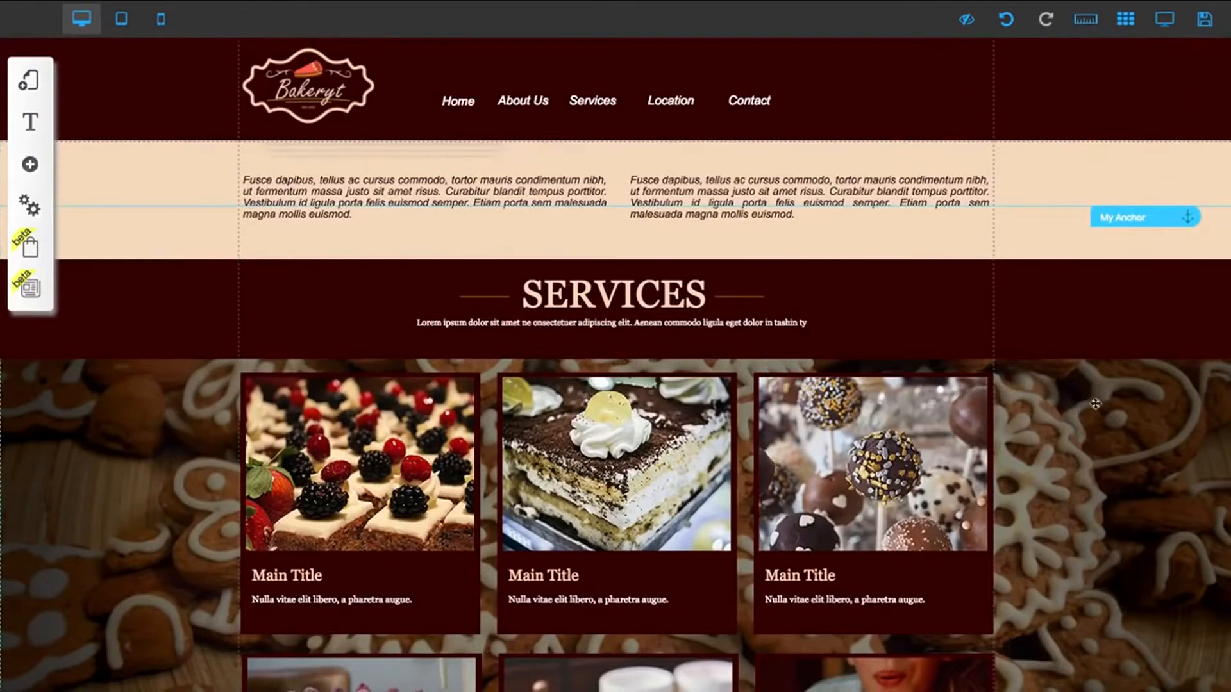
{"action": "scroll", "coordinate": [1096, 404], "scroll_direction": "down", "scroll_amount": 3}
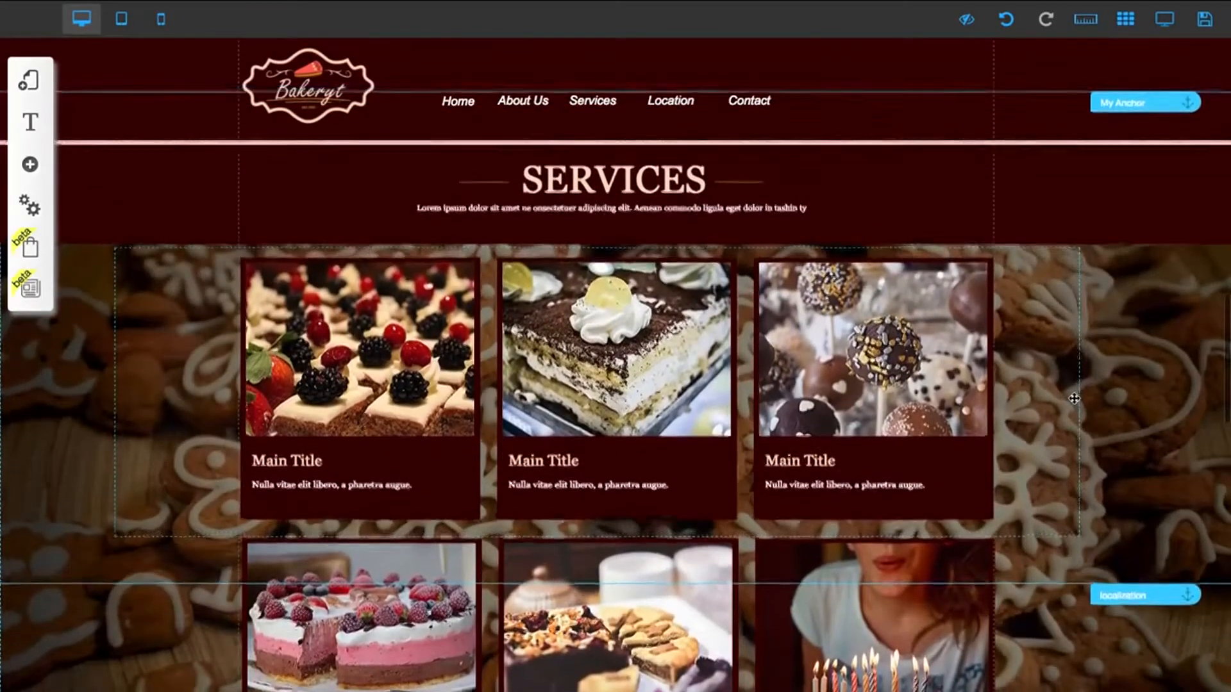
{"action": "scroll", "coordinate": [1074, 399], "scroll_direction": "up", "scroll_amount": 2}
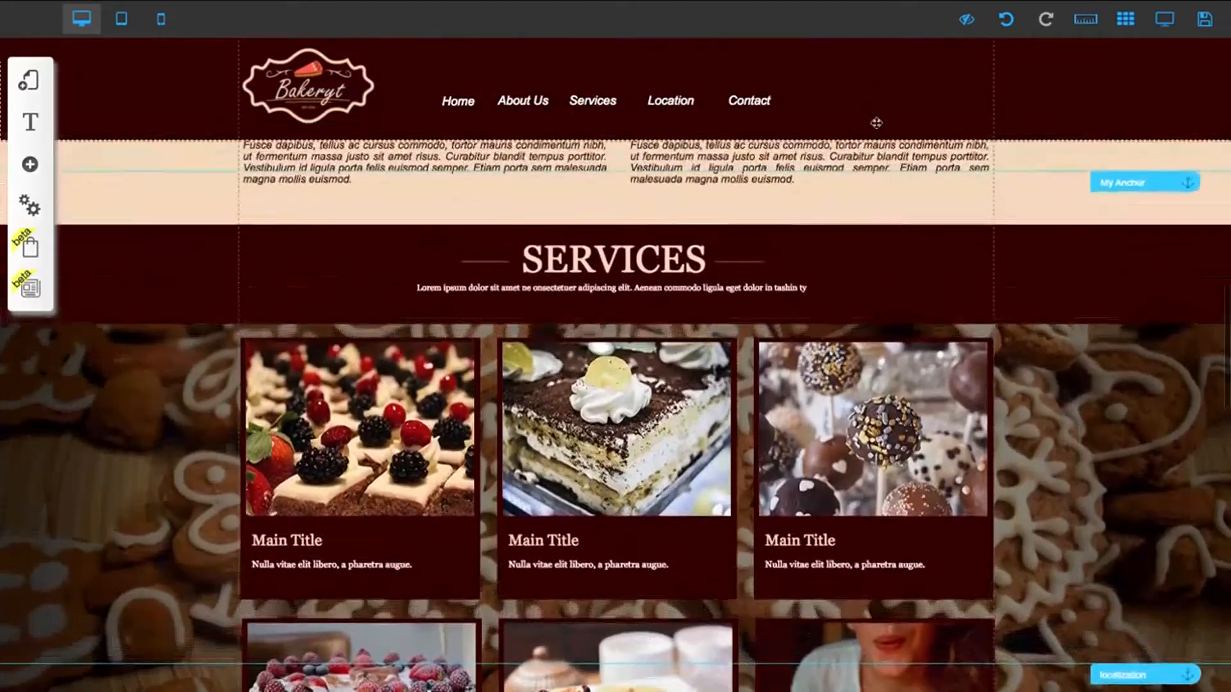
Turn off the header's Fixed on page option, check how the header scrolls, and turn the option back on
{"action": "scroll", "coordinate": [876, 123], "scroll_direction": "up", "scroll_amount": 10}
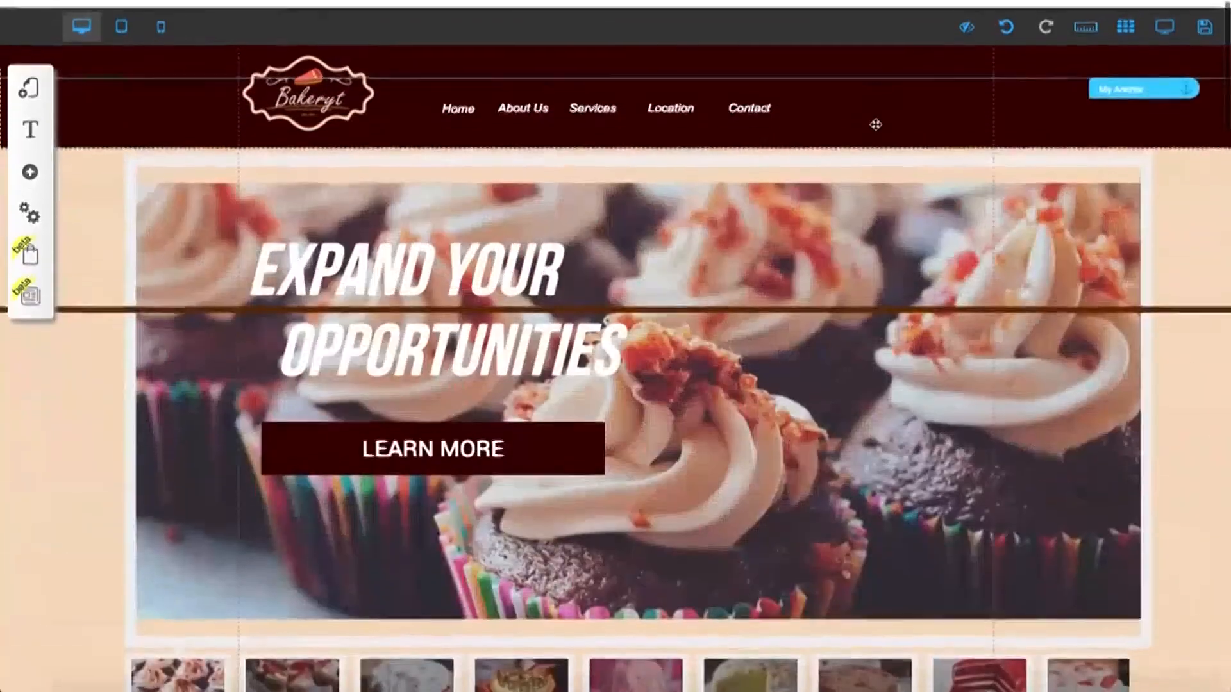
{"action": "scroll", "coordinate": [853, 255], "scroll_direction": "down", "scroll_amount": 10}
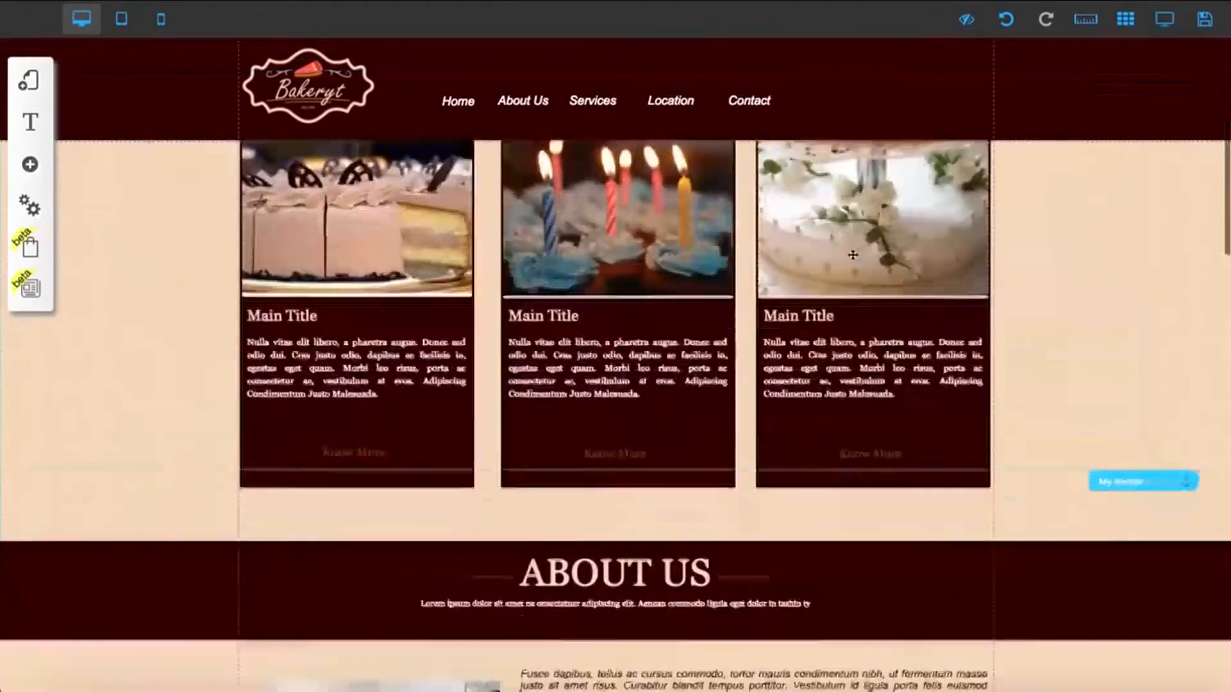
{"action": "scroll", "coordinate": [853, 256], "scroll_direction": "up", "scroll_amount": 10}
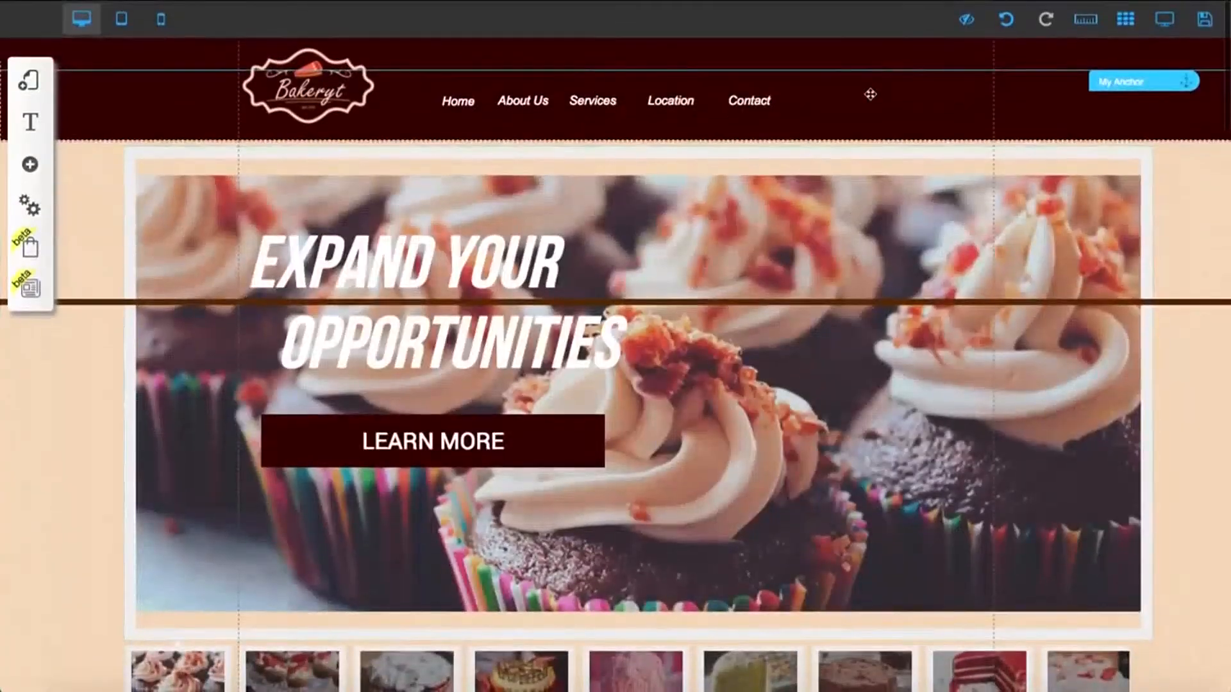
{"action": "double_click", "coordinate": [871, 95]}
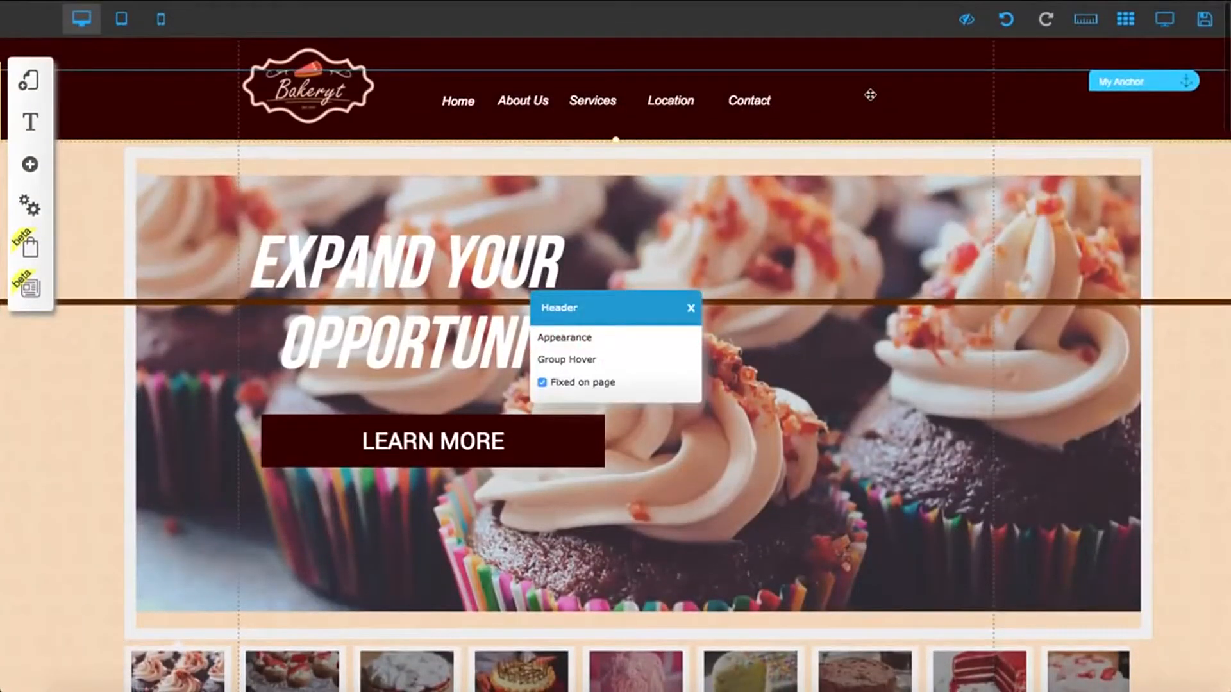
{"action": "left_click", "coordinate": [543, 382]}
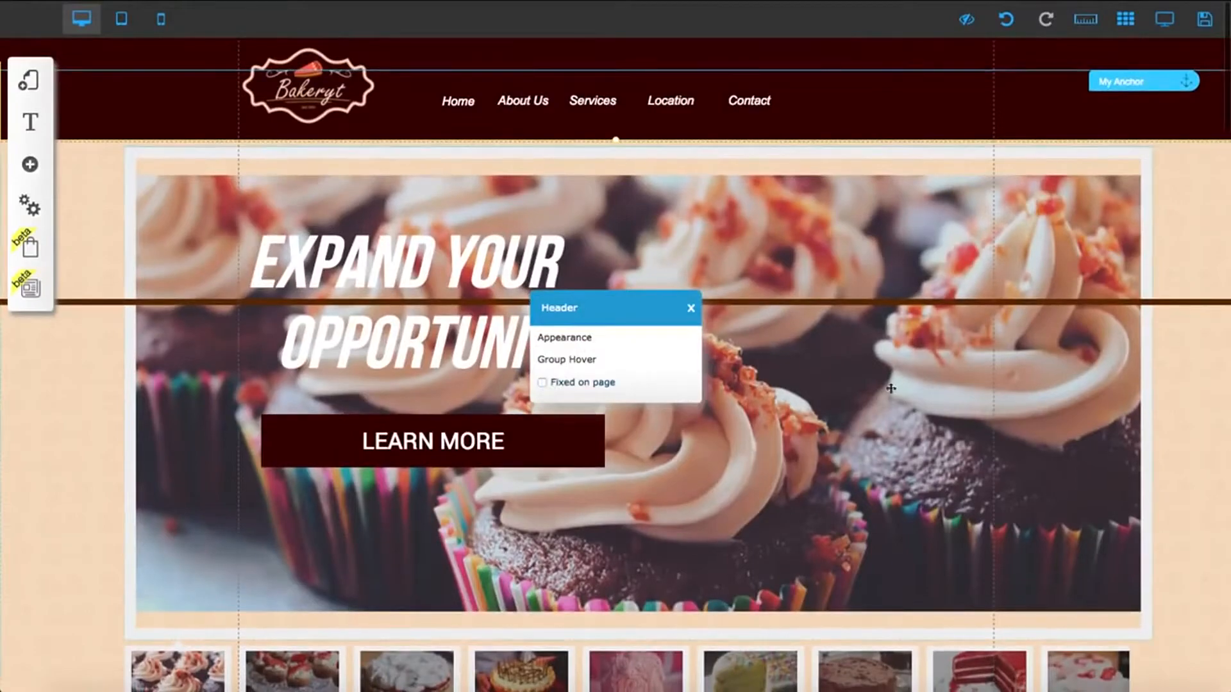
{"action": "scroll", "coordinate": [1012, 345], "scroll_direction": "down", "scroll_amount": 10}
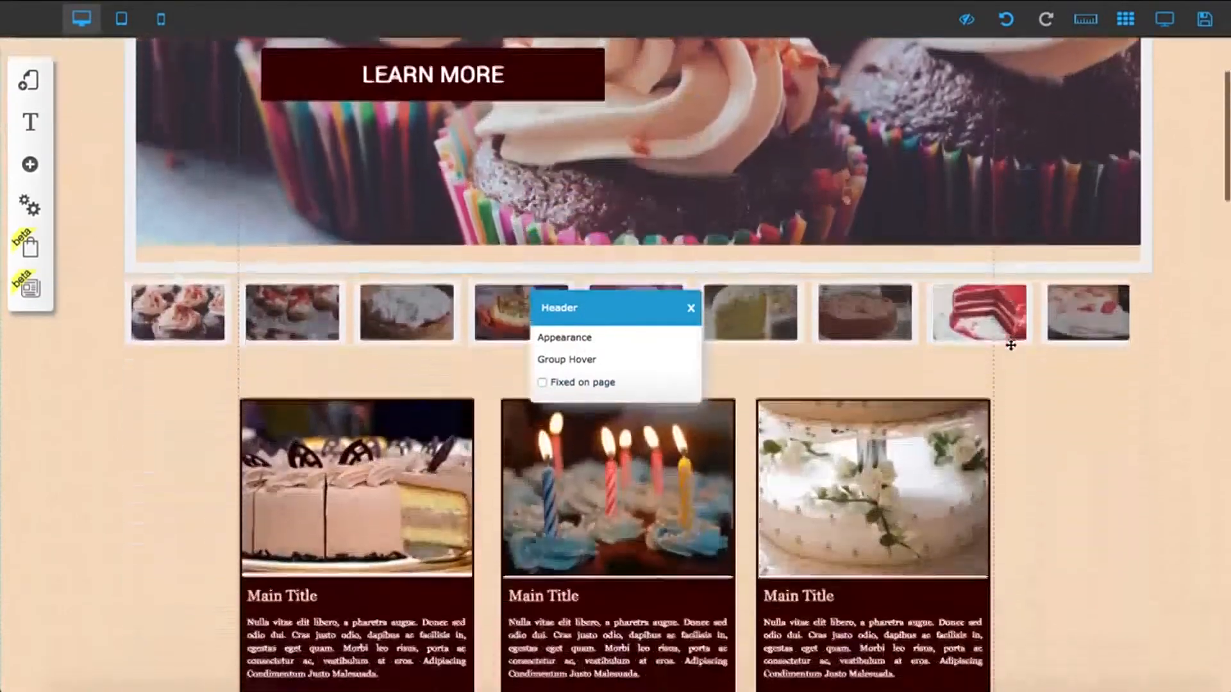
{"action": "scroll", "coordinate": [1012, 351], "scroll_direction": "down", "scroll_amount": 8}
{"action": "scroll", "coordinate": [1012, 351], "scroll_direction": "up", "scroll_amount": 18}
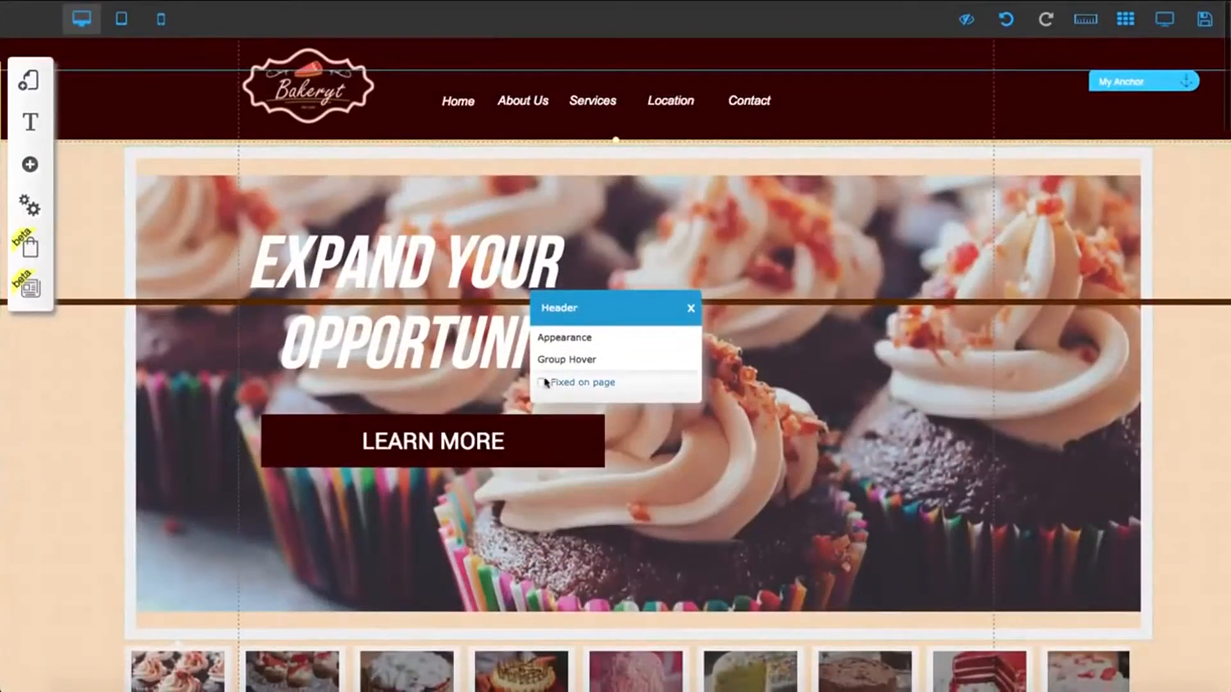
{"action": "left_click", "coordinate": [690, 309]}
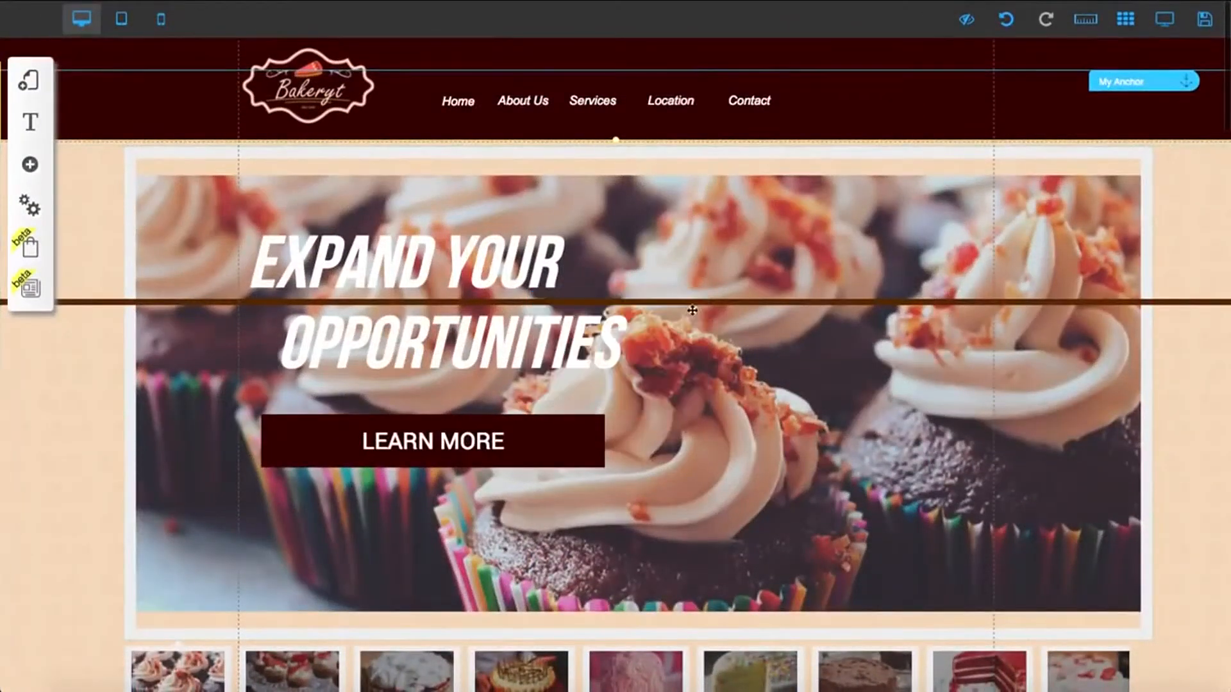
Move the anchor above the Services section up into the blank area above the two-column About Us paragraphs
{"action": "scroll", "coordinate": [709, 384], "scroll_direction": "down", "scroll_amount": 3}
{"action": "scroll", "coordinate": [709, 384], "scroll_direction": "down", "scroll_amount": 10}
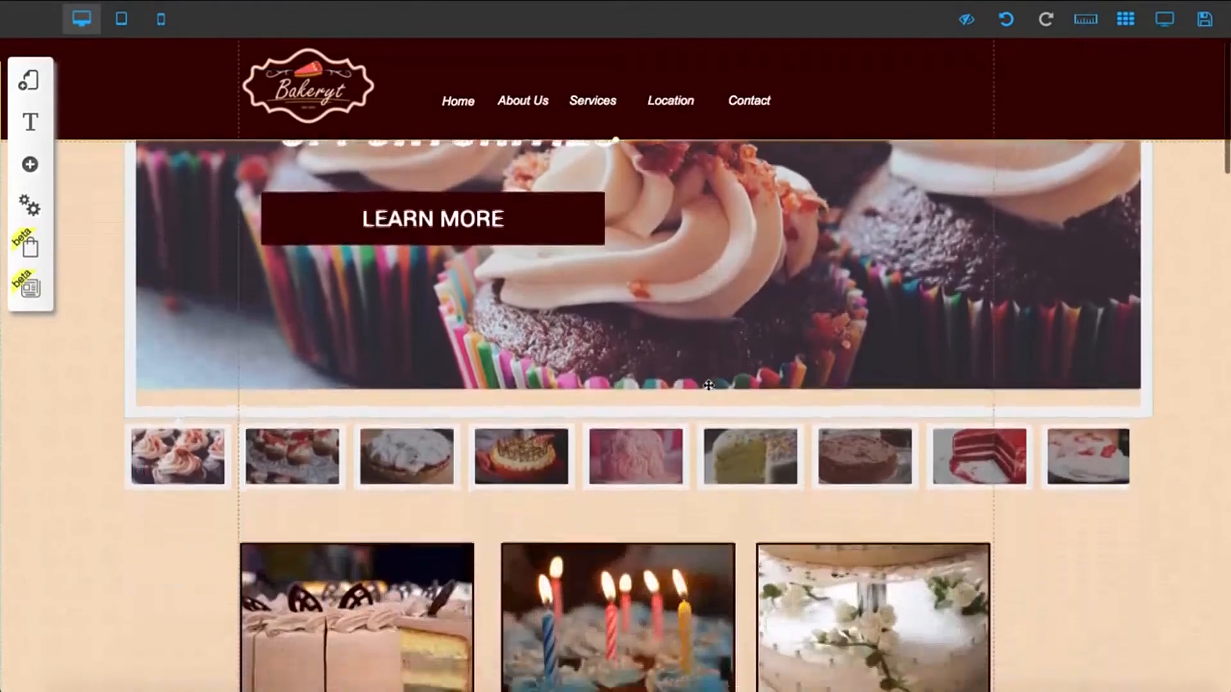
{"action": "scroll", "coordinate": [708, 384], "scroll_direction": "down", "scroll_amount": 10}
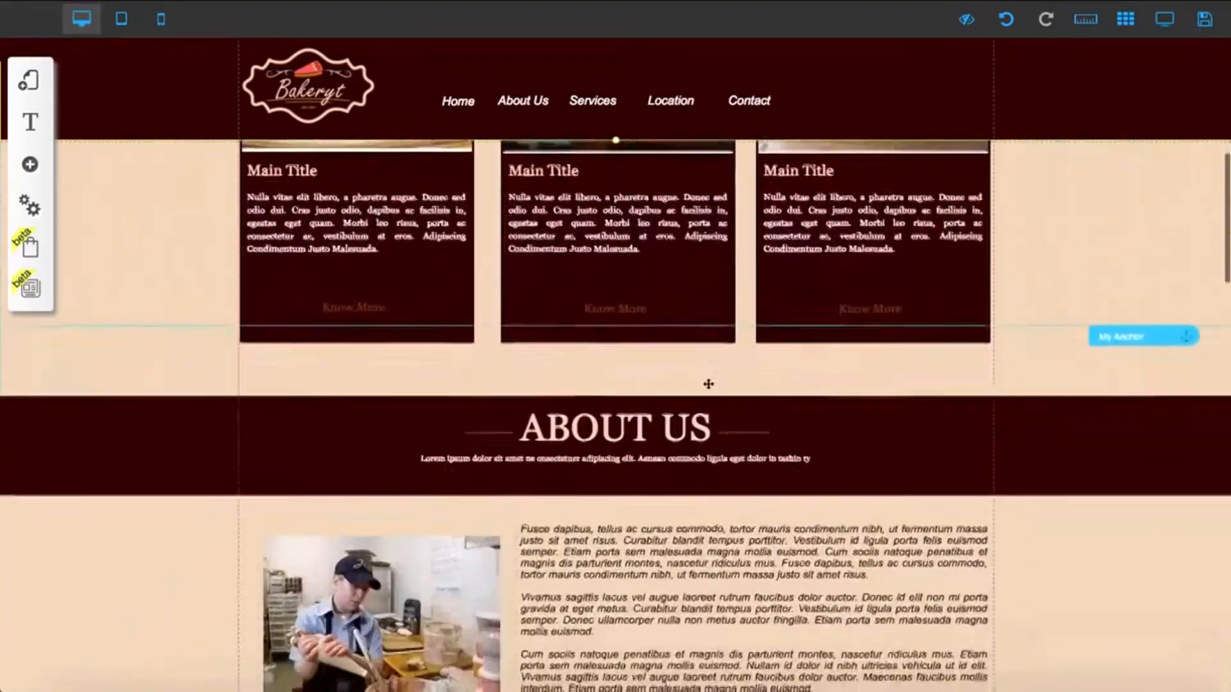
{"action": "scroll", "coordinate": [711, 384], "scroll_direction": "up", "scroll_amount": 5}
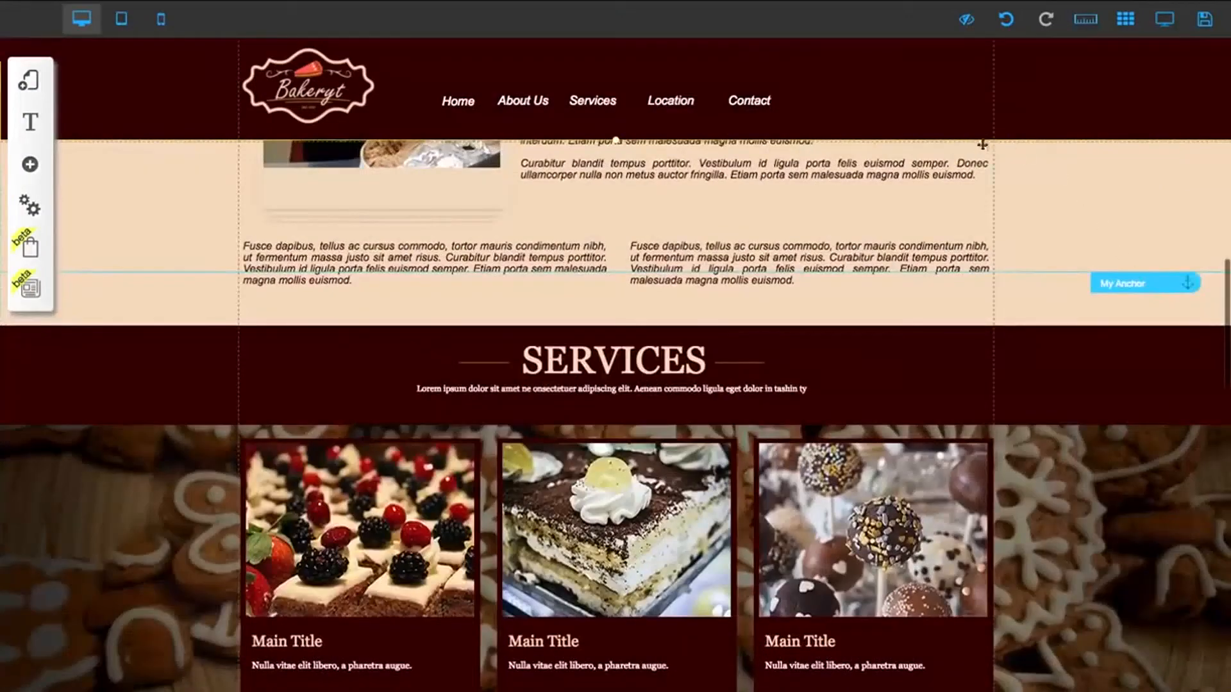
{"action": "mouse_move", "coordinate": [1132, 289]}
{"action": "left_mouse_down"}
{"action": "mouse_move", "coordinate": [1121, 48]}
{"action": "mouse_move", "coordinate": [1116, 159]}
{"action": "left_mouse_up"}
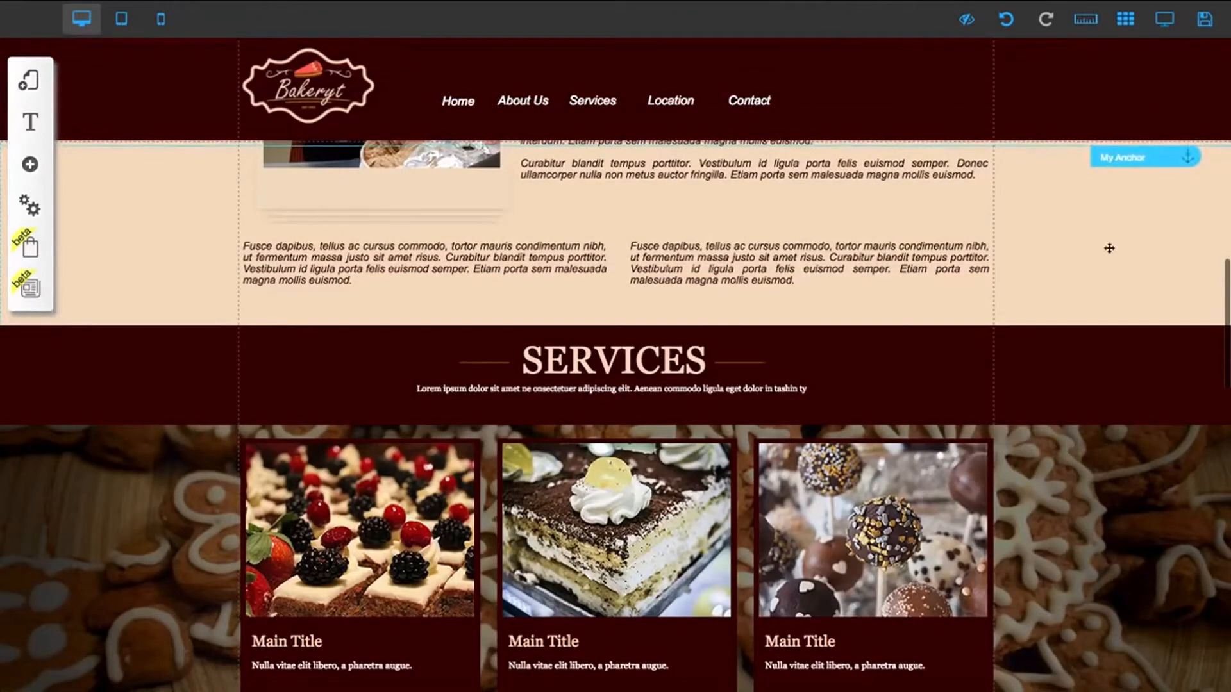
{"action": "scroll", "coordinate": [1113, 261], "scroll_direction": "down", "scroll_amount": 2}
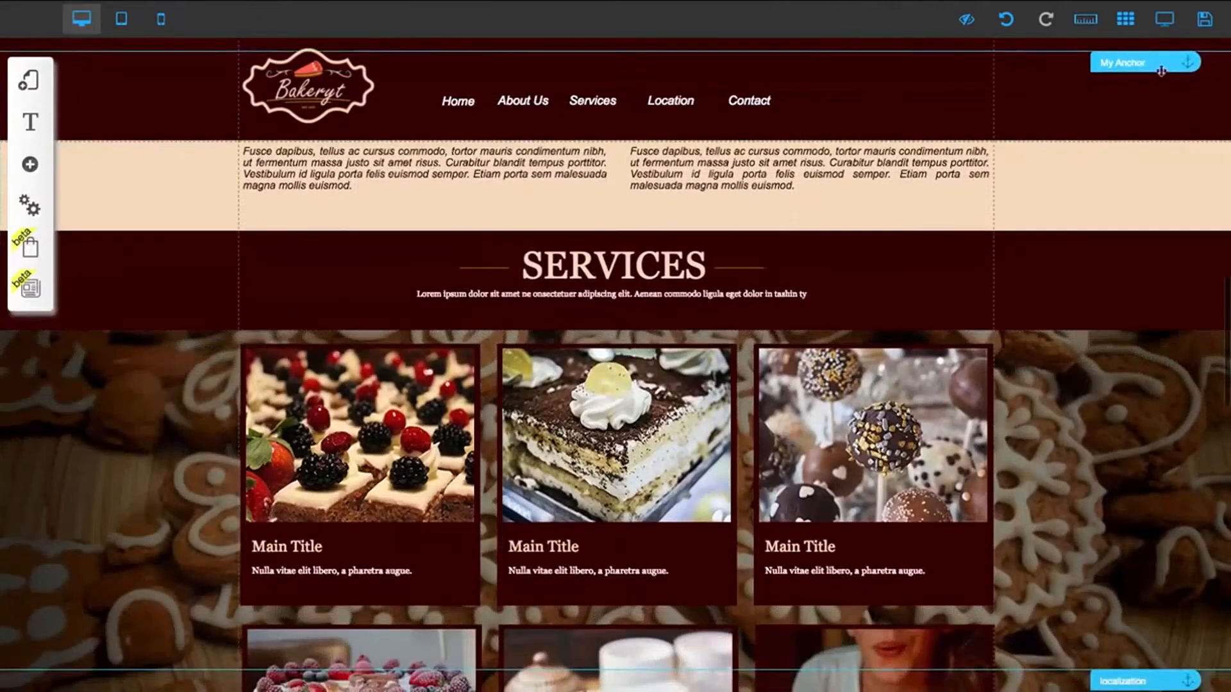
Reposition the Services anchor so its line sits exactly on the upper edge of the dark Services heading band
{"action": "left_click_drag", "start_coordinate": [1135, 62], "coordinate": [1141, 221]}
{"action": "scroll", "coordinate": [1137, 337], "scroll_direction": "down", "scroll_amount": 1}
{"action": "scroll", "coordinate": [1137, 337], "scroll_direction": "down", "scroll_amount": 1}
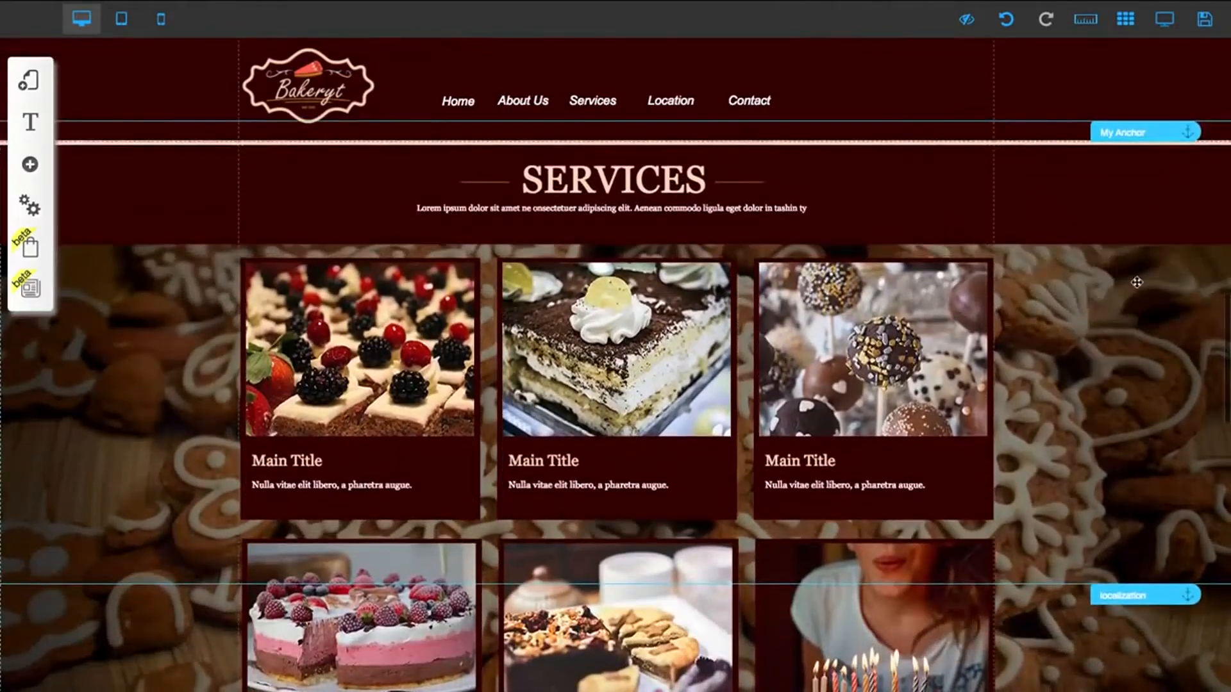
{"action": "scroll", "coordinate": [1136, 283], "scroll_direction": "down", "scroll_amount": 1}
{"action": "scroll", "coordinate": [1136, 283], "scroll_direction": "up", "scroll_amount": 1}
{"action": "scroll", "coordinate": [1136, 282], "scroll_direction": "down", "scroll_amount": 1}
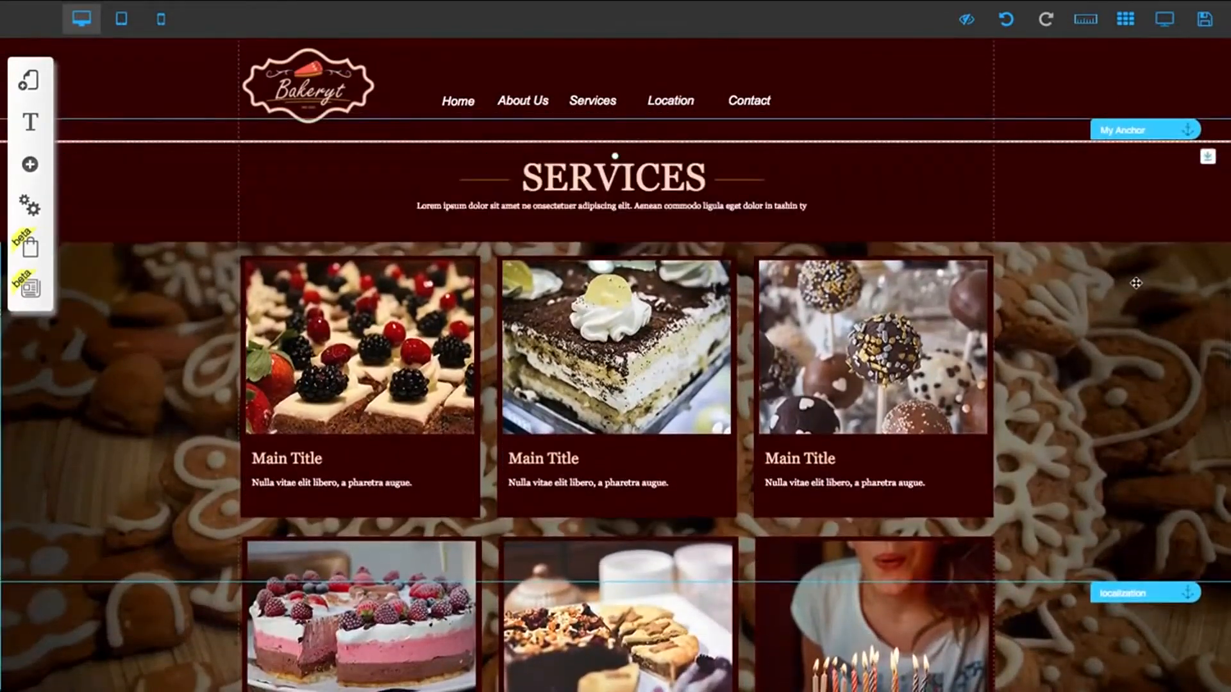
{"action": "scroll", "coordinate": [1133, 286], "scroll_direction": "down", "scroll_amount": 1}
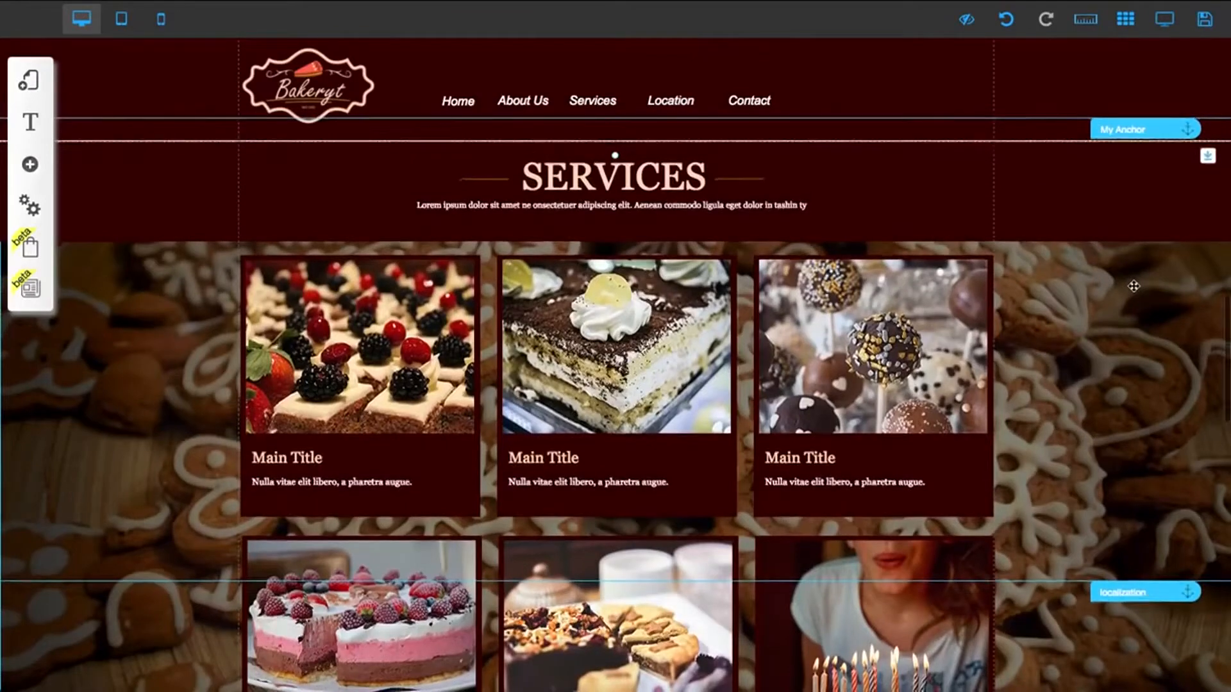
{"action": "left_click_drag", "start_coordinate": [1126, 125], "coordinate": [1127, 152]}
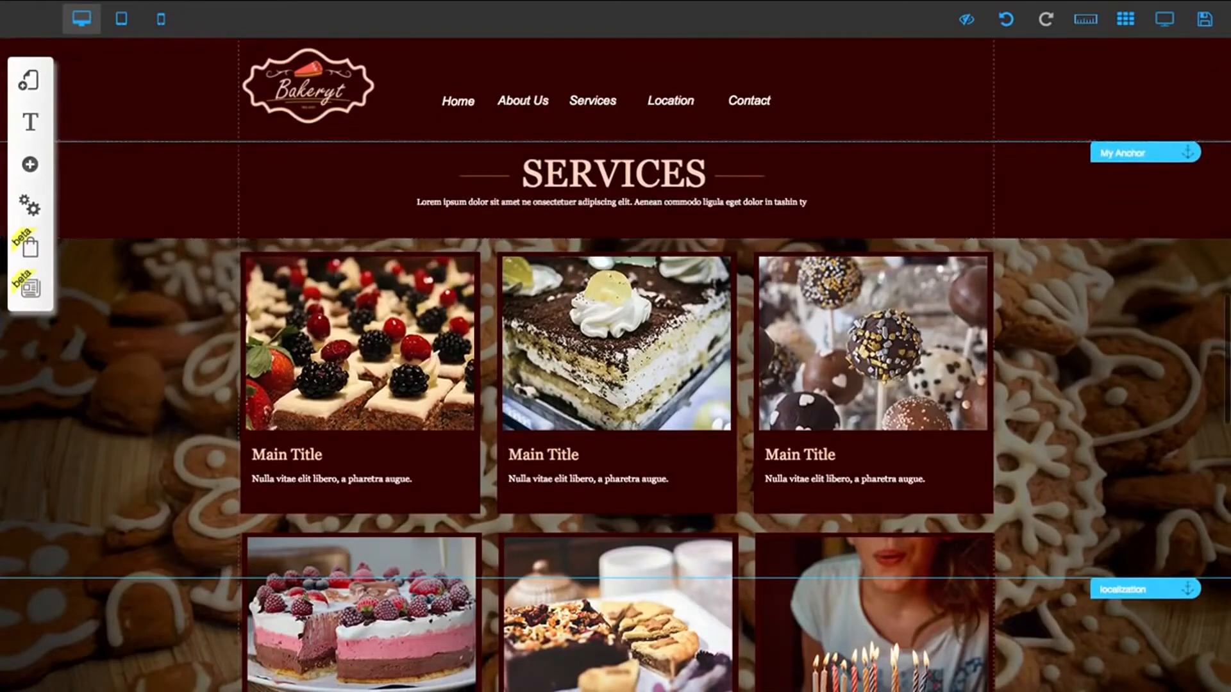
Rename the anchor at the upper edge of the Services section as LEARN MORE
{"action": "scroll", "coordinate": [1139, 45], "scroll_direction": "up", "scroll_amount": 20}
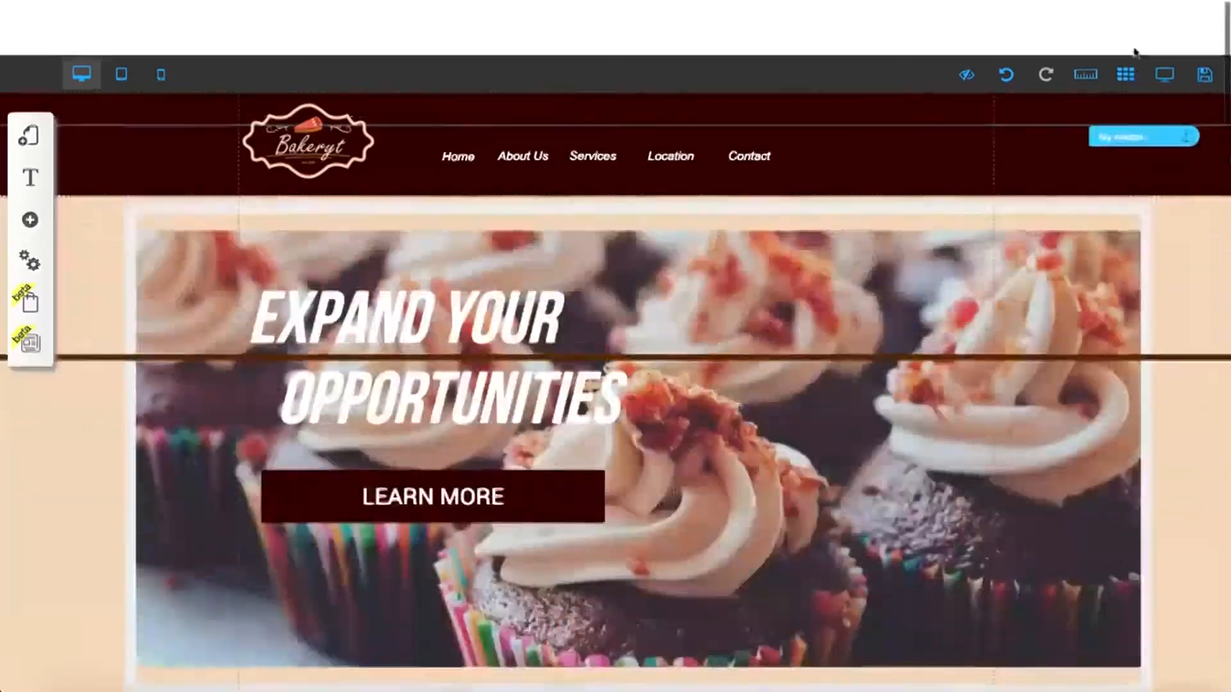
{"action": "scroll", "coordinate": [1102, 181], "scroll_direction": "down", "scroll_amount": 15}
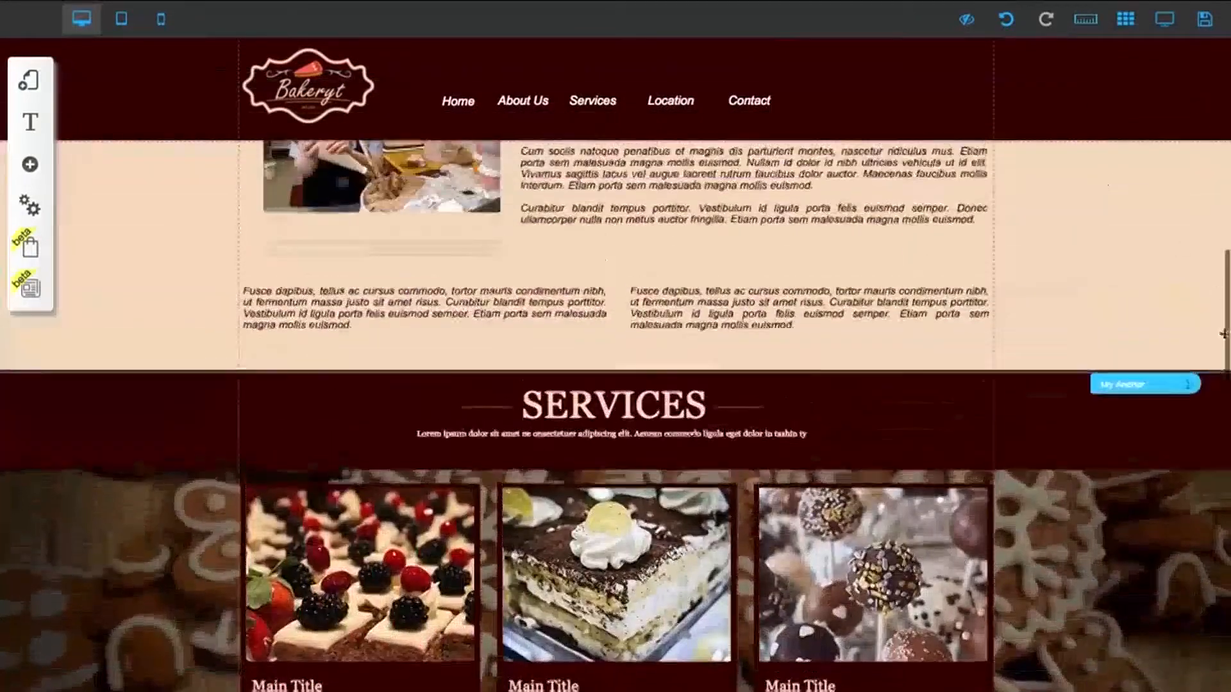
{"action": "scroll", "coordinate": [1224, 333], "scroll_direction": "up", "scroll_amount": 2}
{"action": "scroll", "coordinate": [1138, 451], "scroll_direction": "down", "scroll_amount": 1}
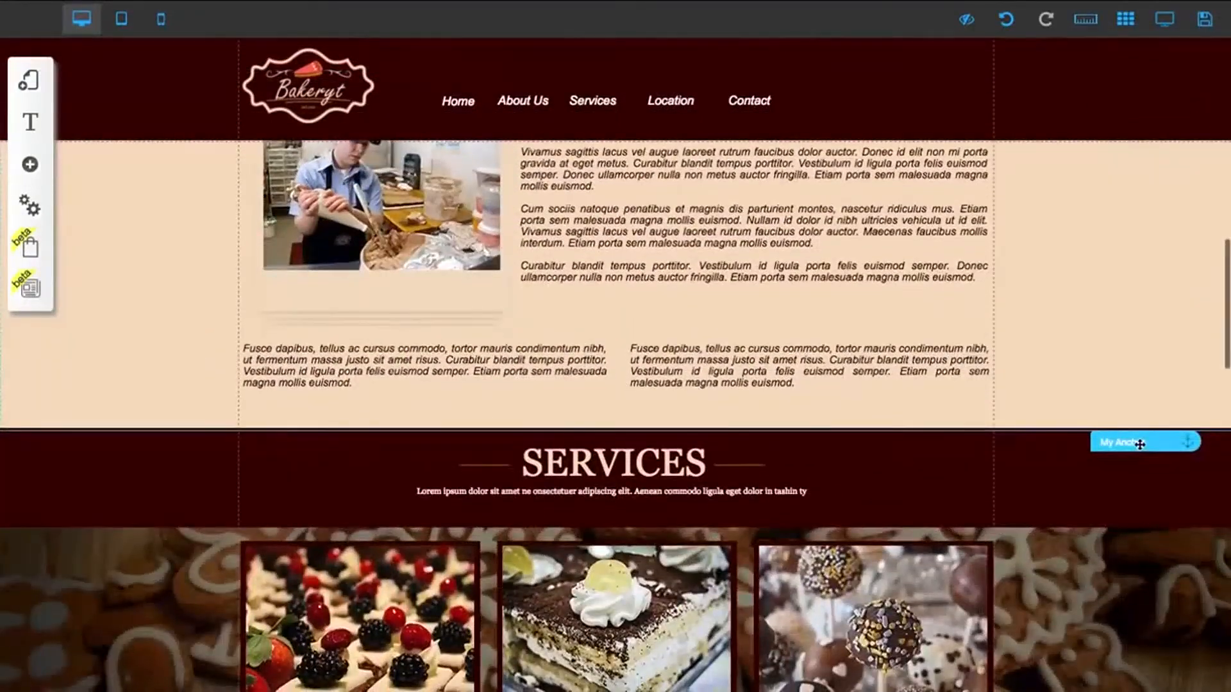
{"action": "left_click_drag", "start_coordinate": [1140, 444], "coordinate": [1142, 442]}
{"action": "left_click", "coordinate": [1141, 440]}
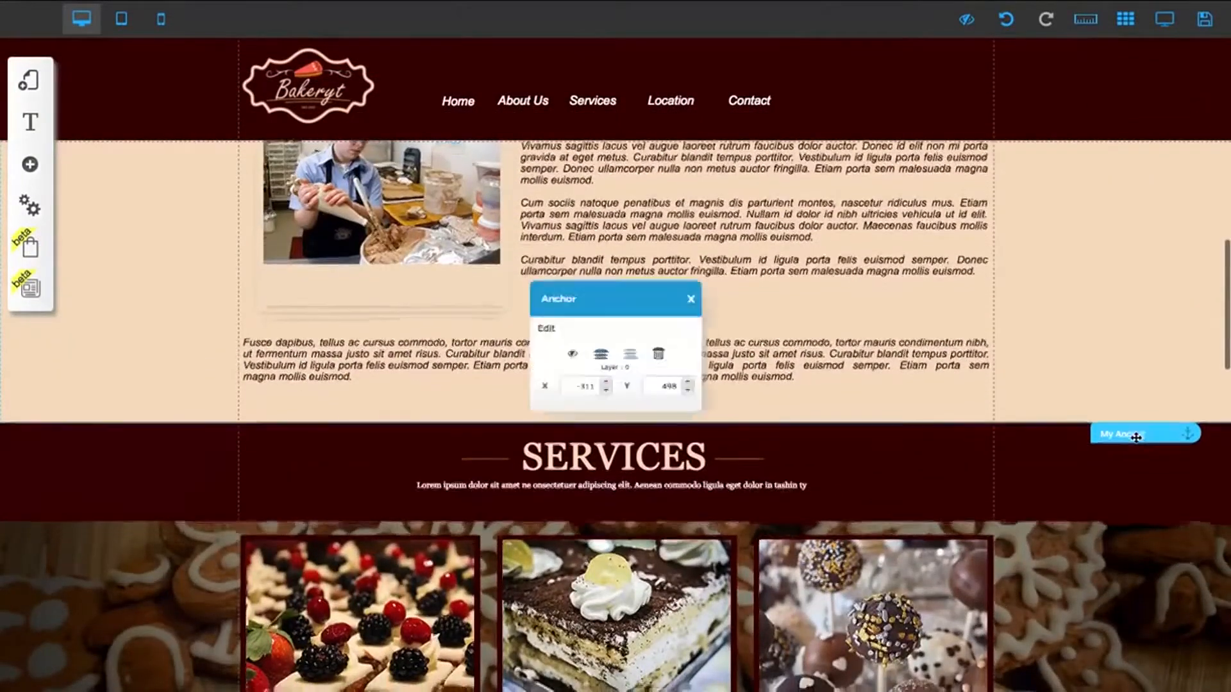
{"action": "scroll", "coordinate": [735, 412], "scroll_direction": "down", "scroll_amount": 1}
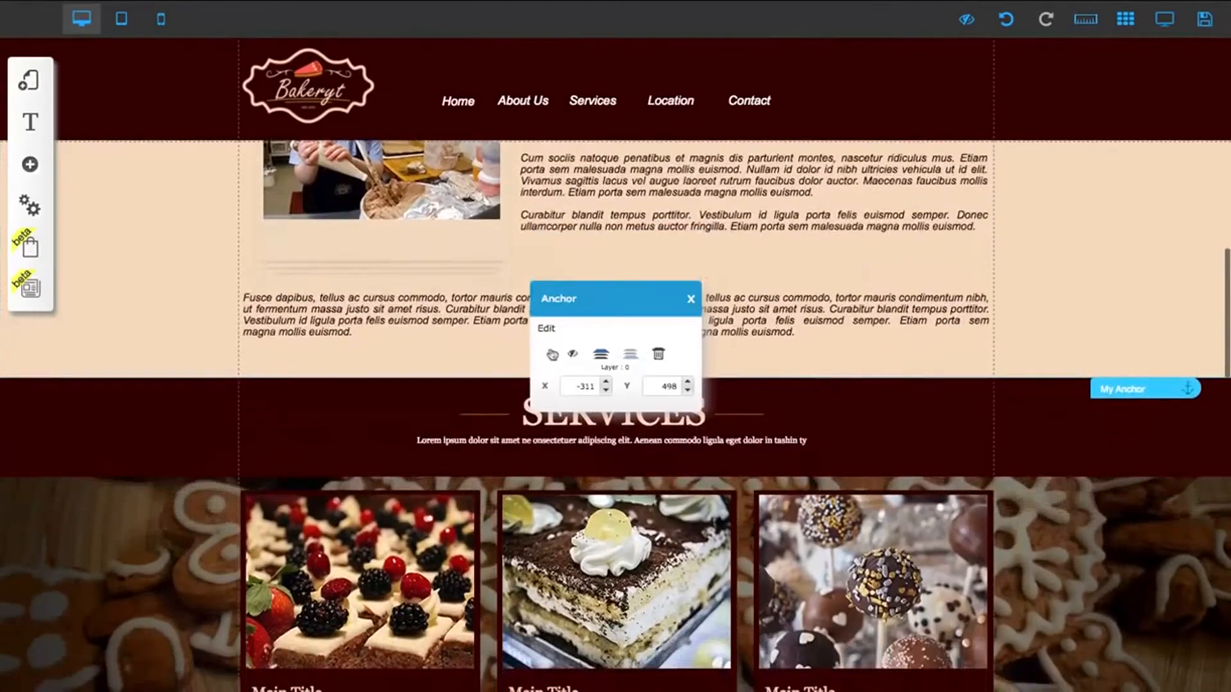
{"action": "left_click", "coordinate": [565, 344]}
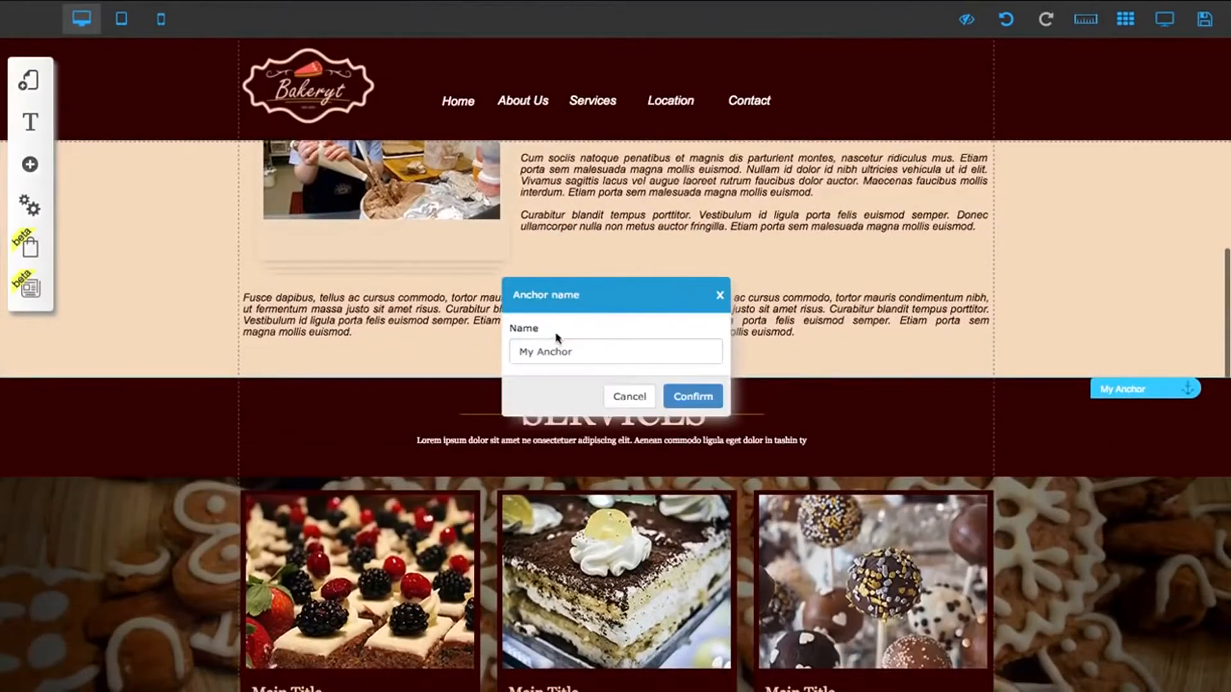
{"action": "type", "text": "LEARN MORE"}
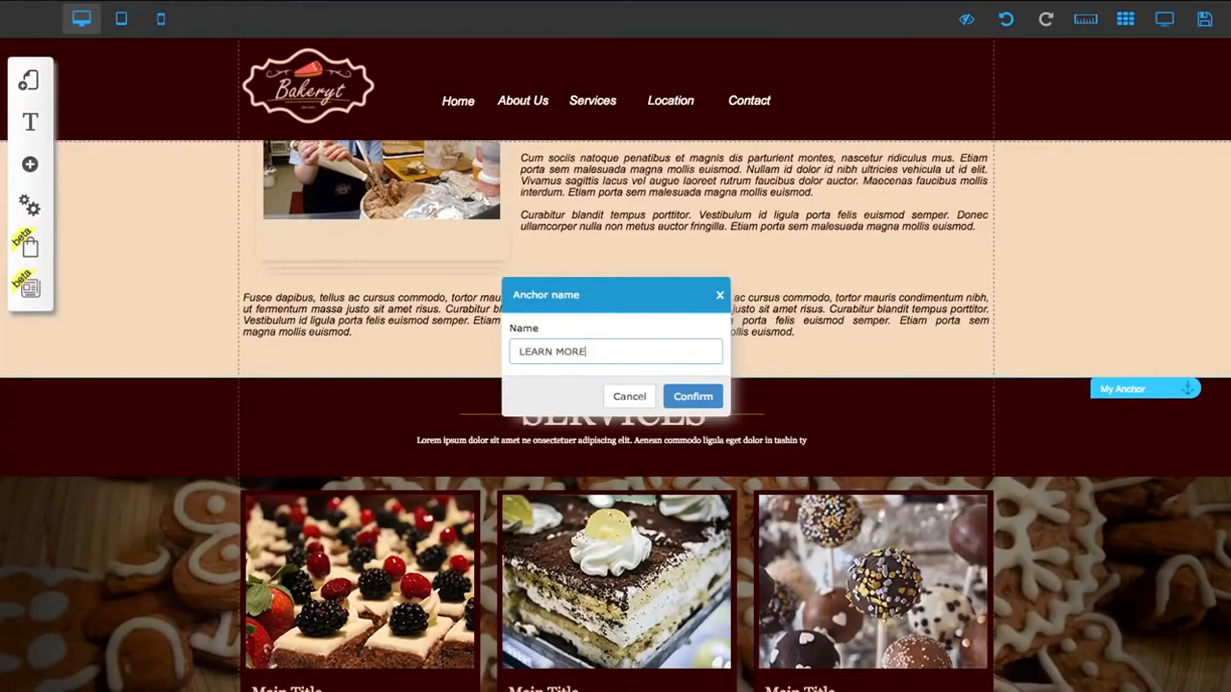
{"action": "left_click", "coordinate": [692, 394]}
Preview the desktop page and check it down from the banner, and return to the editor
{"action": "scroll", "coordinate": [782, 366], "scroll_direction": "up", "scroll_amount": 10}
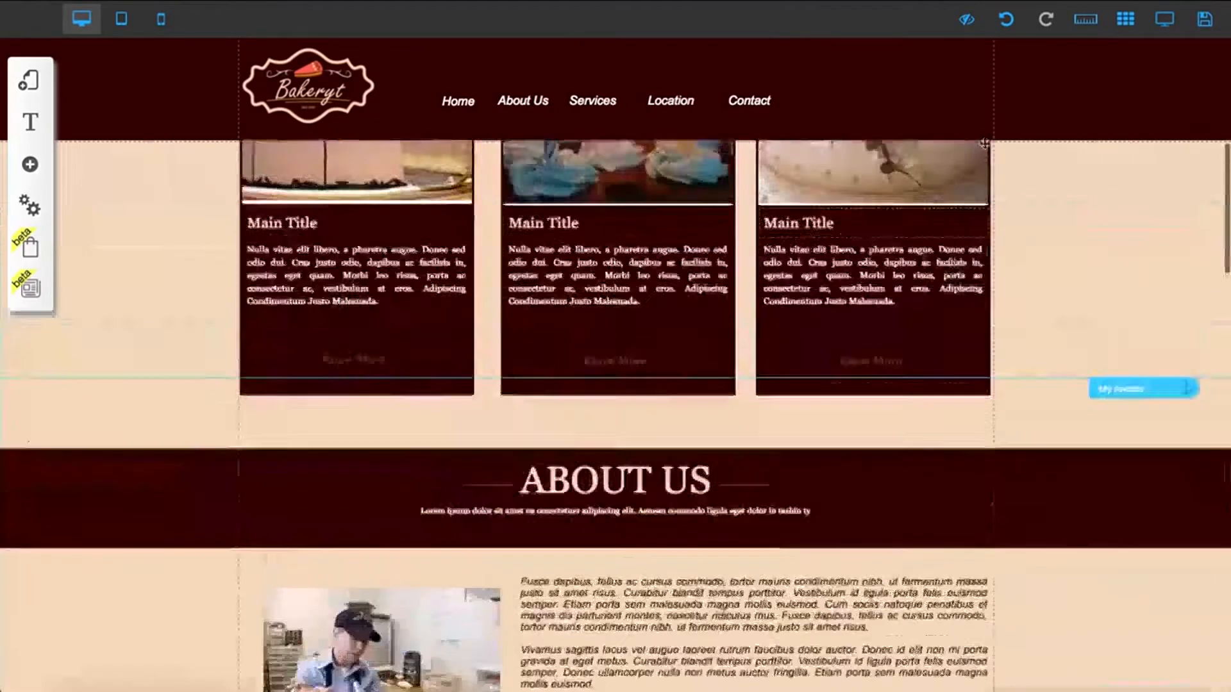
{"action": "left_click", "coordinate": [1163, 20]}
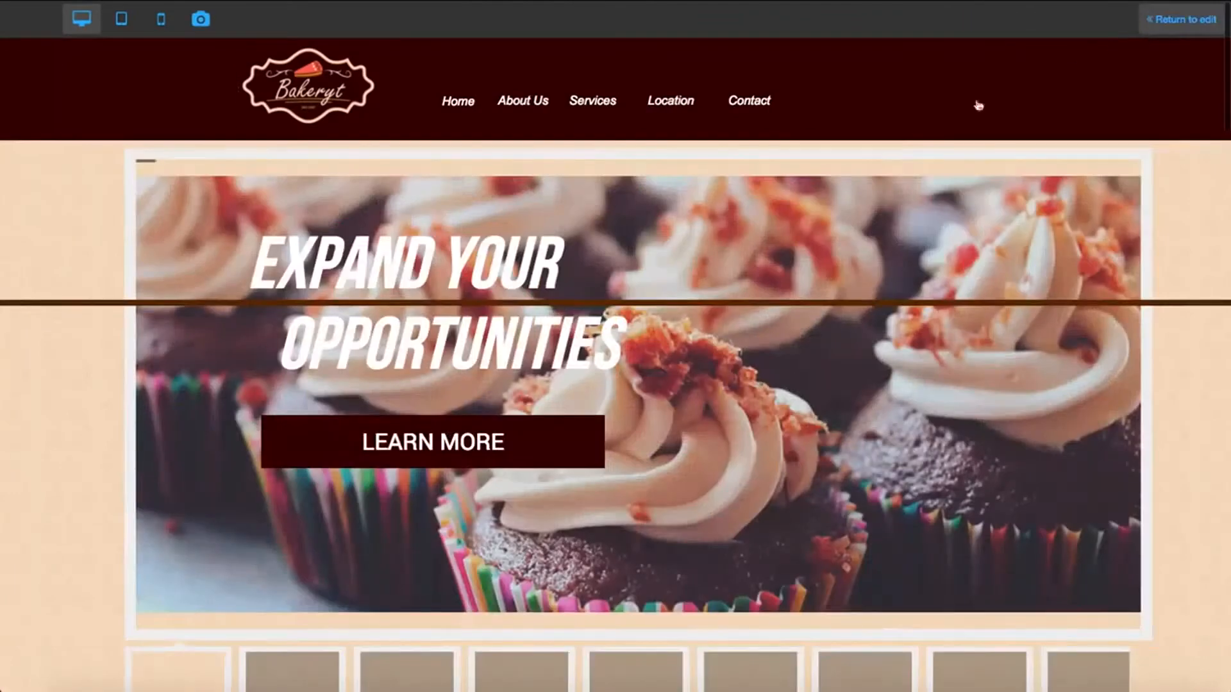
{"action": "scroll", "coordinate": [528, 439], "scroll_direction": "down", "scroll_amount": 10}
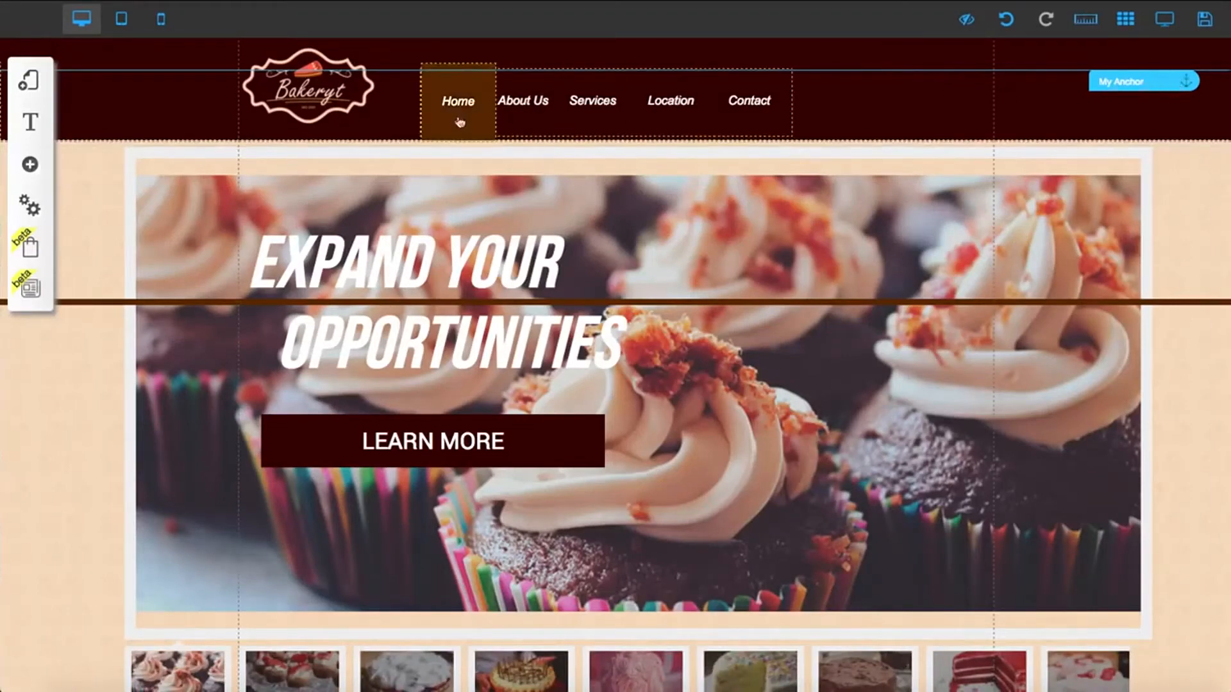
Move the unnamed anchor from the header to the upper edge of the banner section and rename it HOME
{"action": "scroll", "coordinate": [1066, 117], "scroll_direction": "down", "scroll_amount": 1}
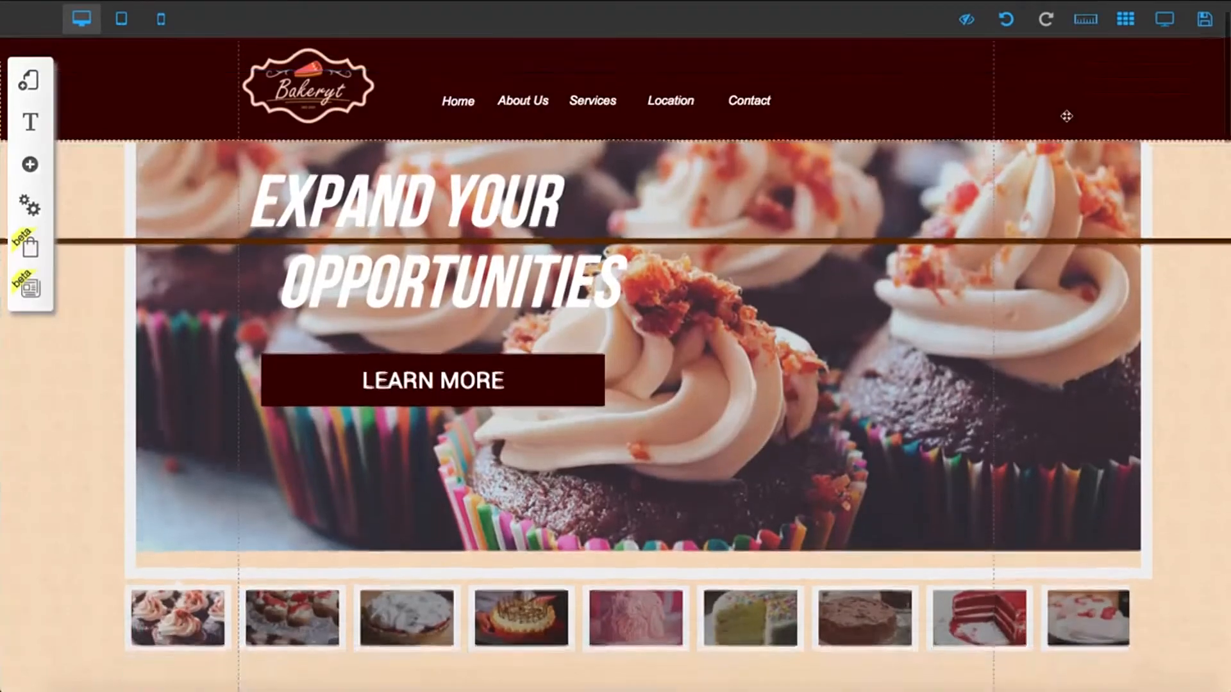
{"action": "scroll", "coordinate": [1067, 115], "scroll_direction": "up", "scroll_amount": 1}
{"action": "left_click_drag", "start_coordinate": [1127, 85], "coordinate": [1133, 157]}
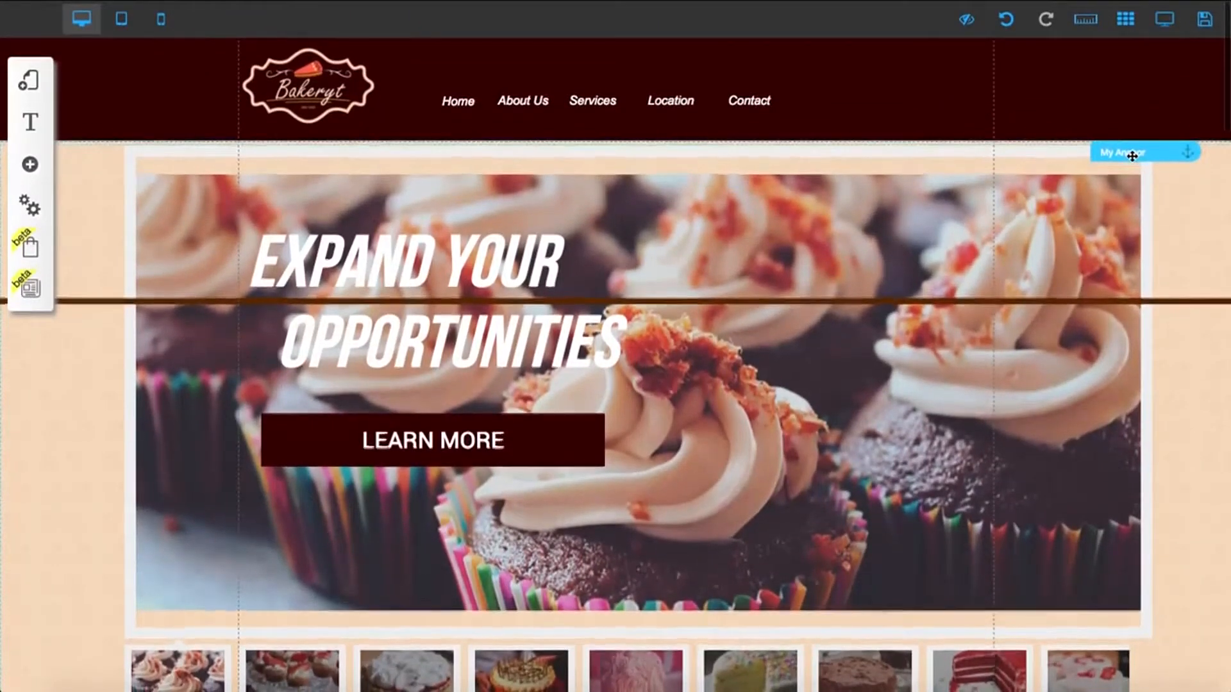
{"action": "left_click", "coordinate": [1133, 156]}
{"action": "left_click", "coordinate": [594, 340]}
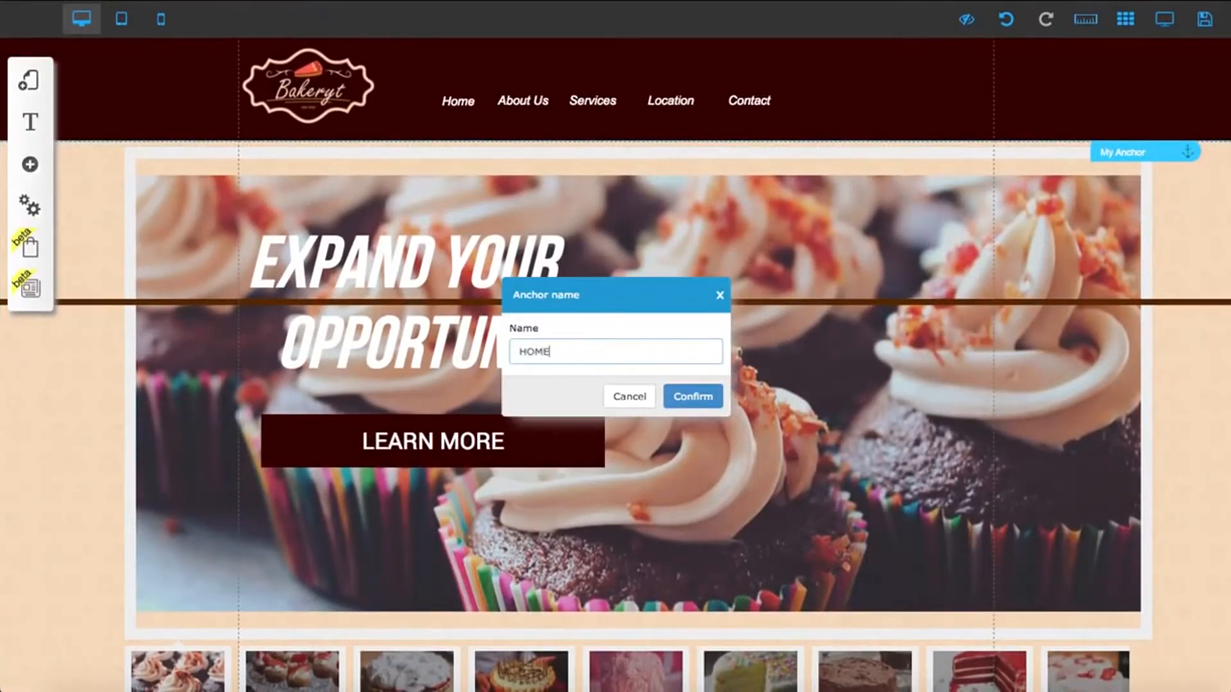
{"action": "type", "text": "HOME"}
{"action": "left_click", "coordinate": [693, 396]}
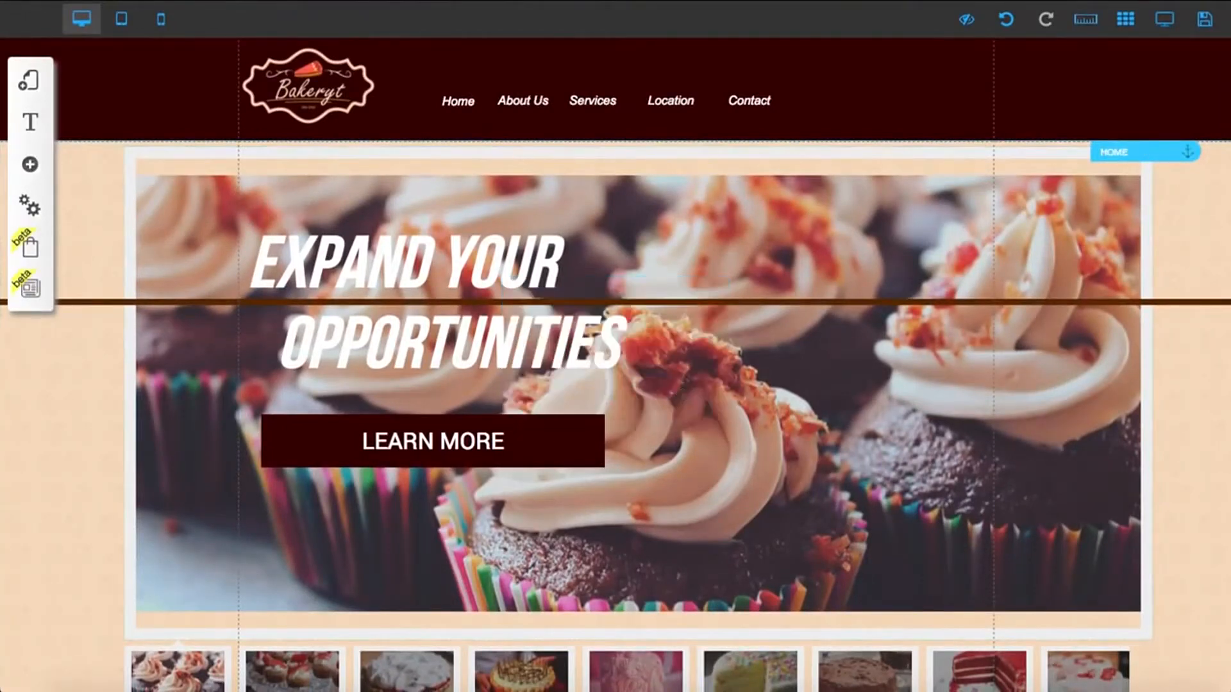
Move the anchor above the About Us section onto the upper edge of its heading band and rename it ABOUT US
{"action": "scroll", "coordinate": [914, 280], "scroll_direction": "down", "scroll_amount": 10}
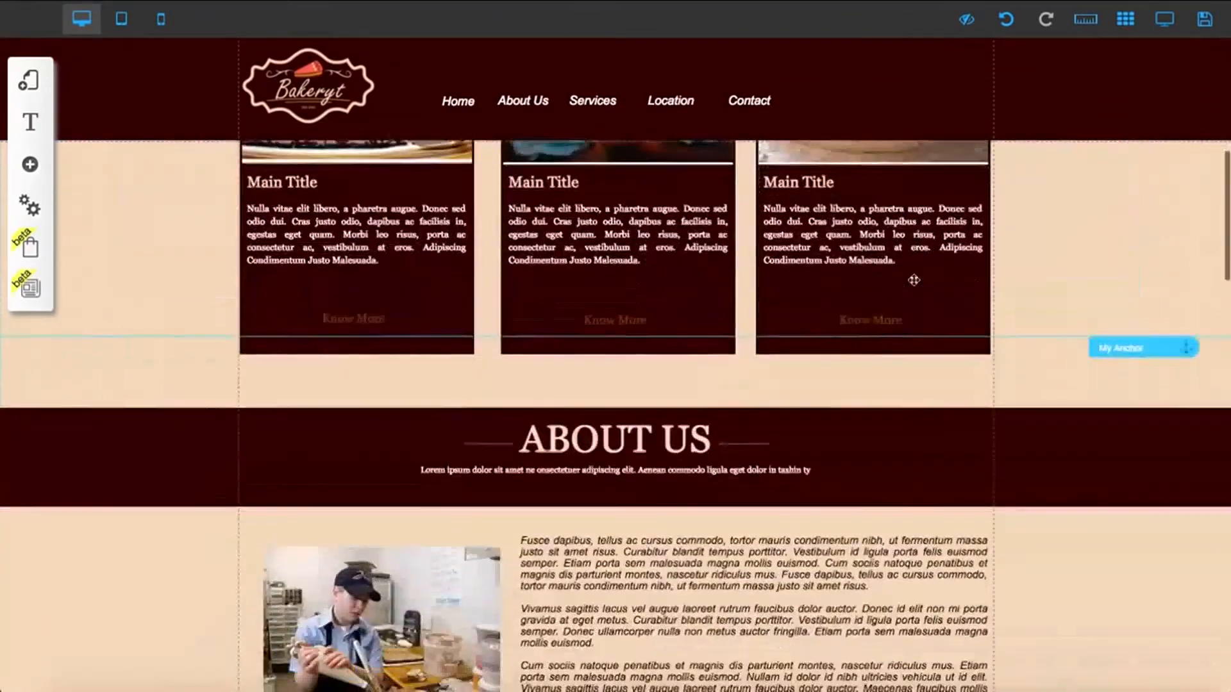
{"action": "scroll", "coordinate": [914, 280], "scroll_direction": "down", "scroll_amount": 3}
{"action": "left_click_drag", "start_coordinate": [1130, 206], "coordinate": [1133, 278]}
{"action": "scroll", "coordinate": [1125, 297], "scroll_direction": "down", "scroll_amount": 3}
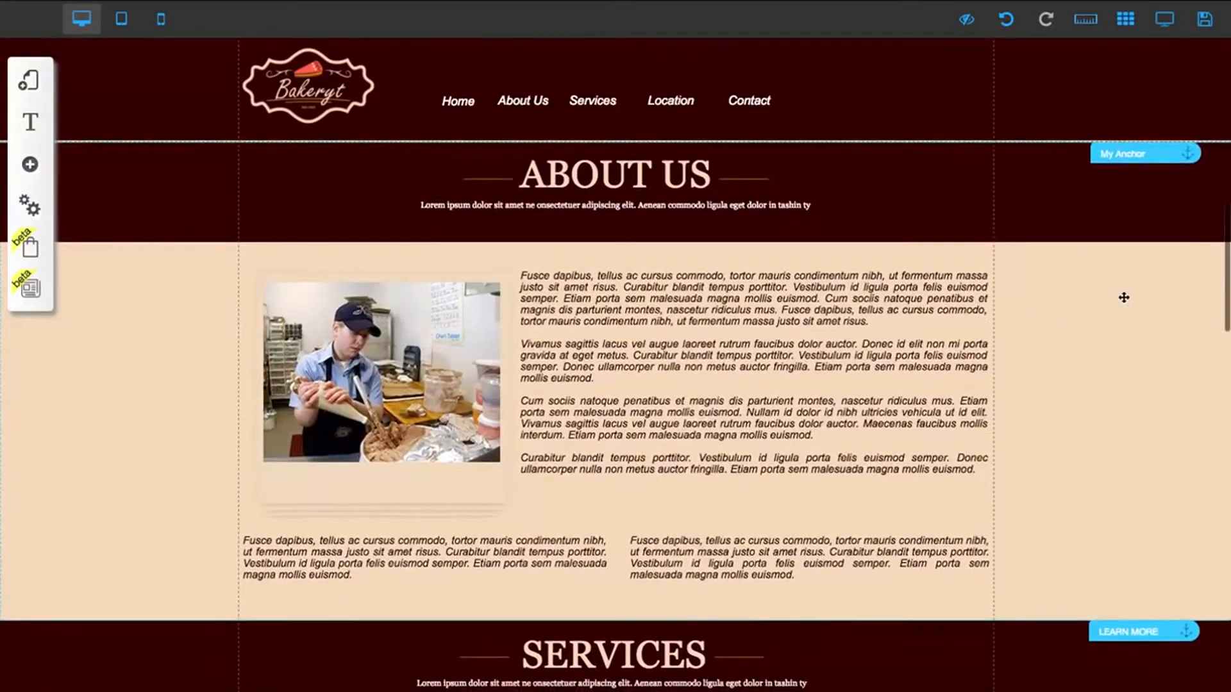
{"action": "left_click", "coordinate": [1122, 154]}
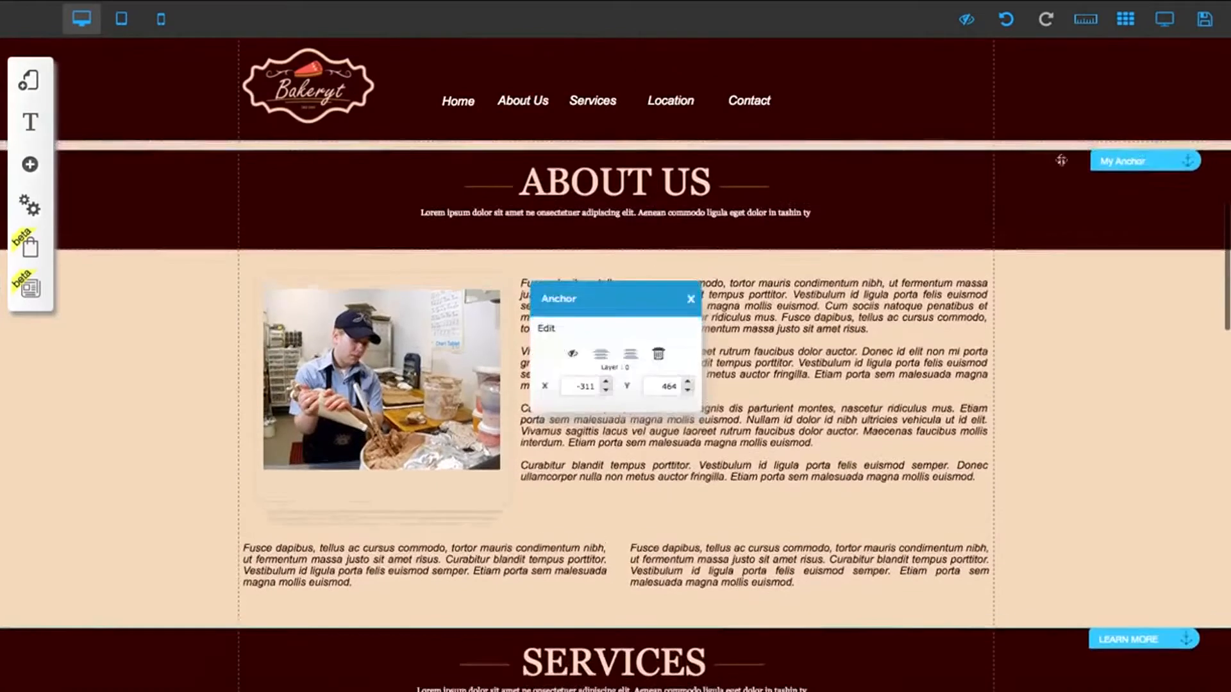
{"action": "left_click", "coordinate": [547, 329]}
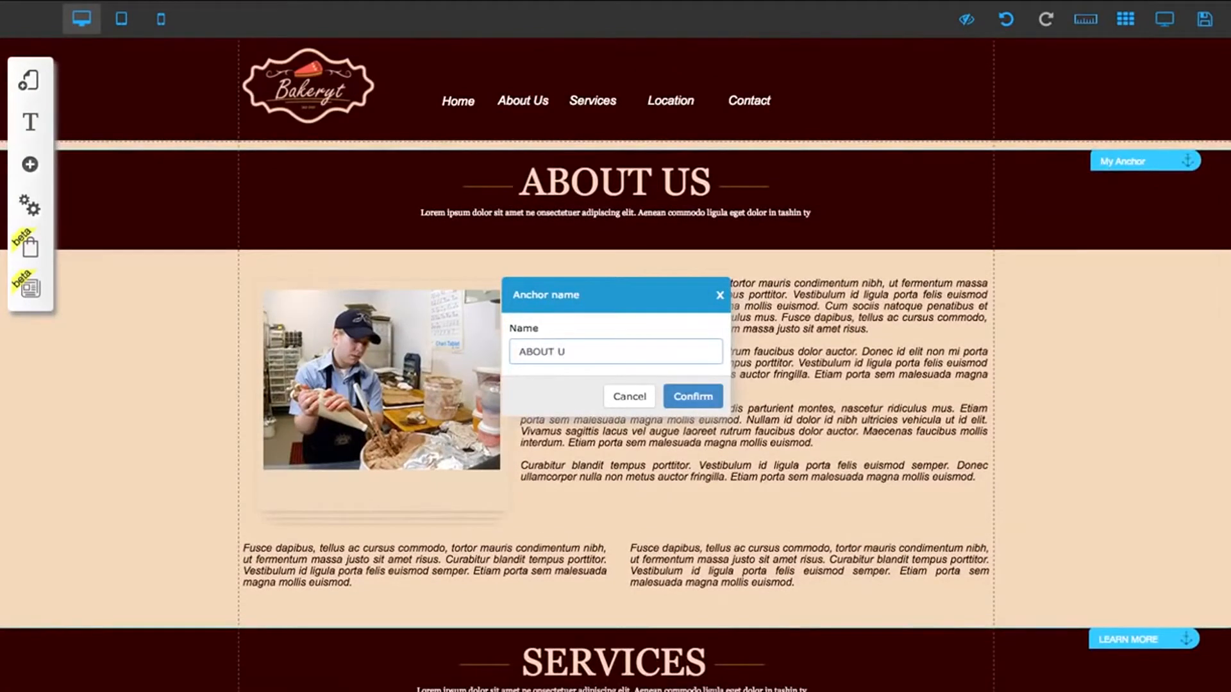
{"action": "left_click", "coordinate": [693, 394]}
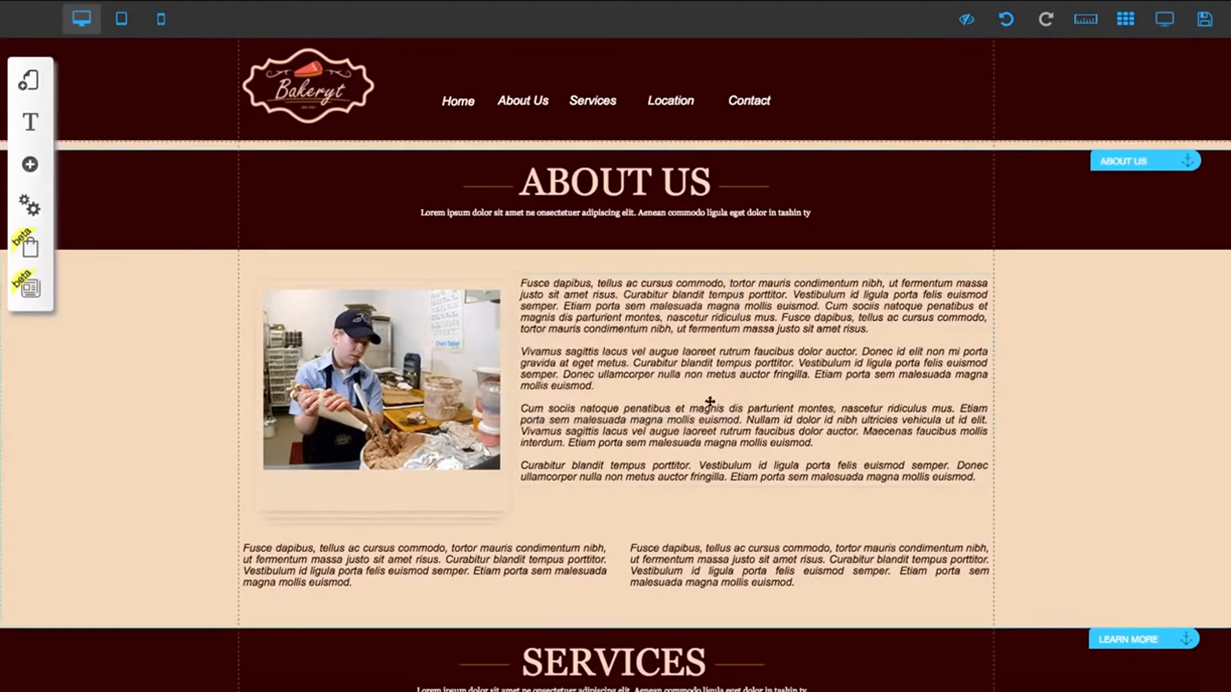
Align the localization anchor with the upper edge of the map and rename it LOCATION
{"action": "scroll", "coordinate": [709, 404], "scroll_direction": "down", "scroll_amount": 5}
{"action": "scroll", "coordinate": [712, 403], "scroll_direction": "down", "scroll_amount": 10}
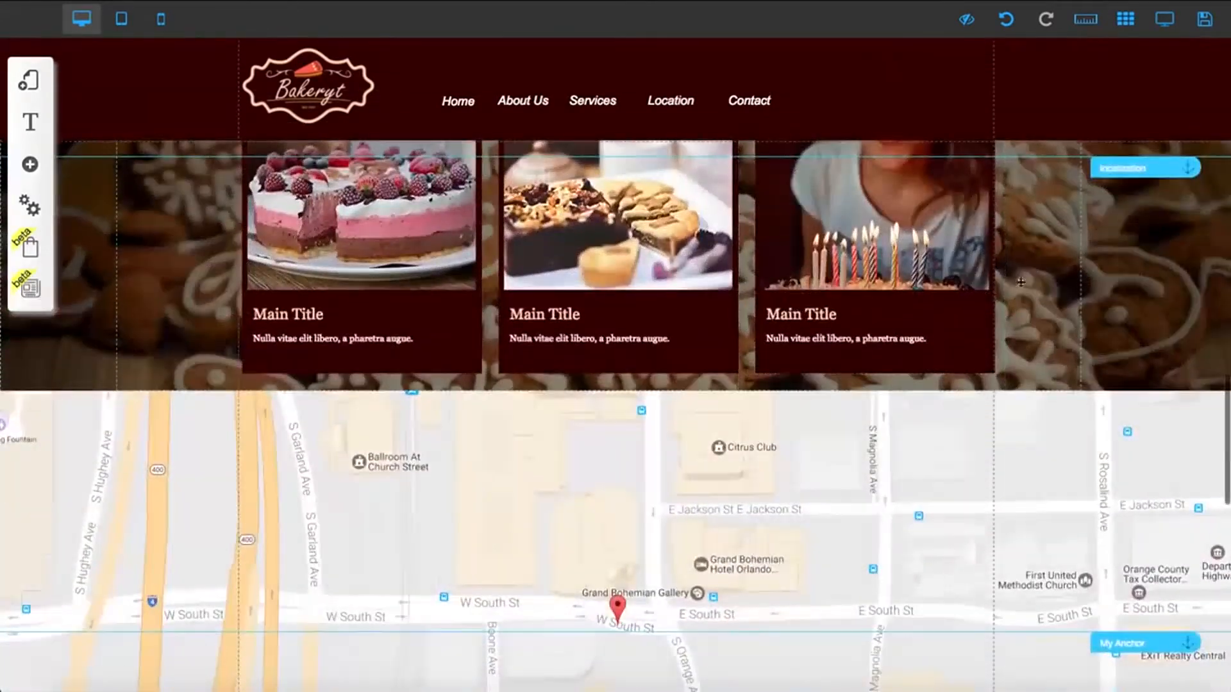
{"action": "left_click_drag", "start_coordinate": [1124, 168], "coordinate": [1131, 392]}
{"action": "scroll", "coordinate": [1067, 385], "scroll_direction": "down", "scroll_amount": 4}
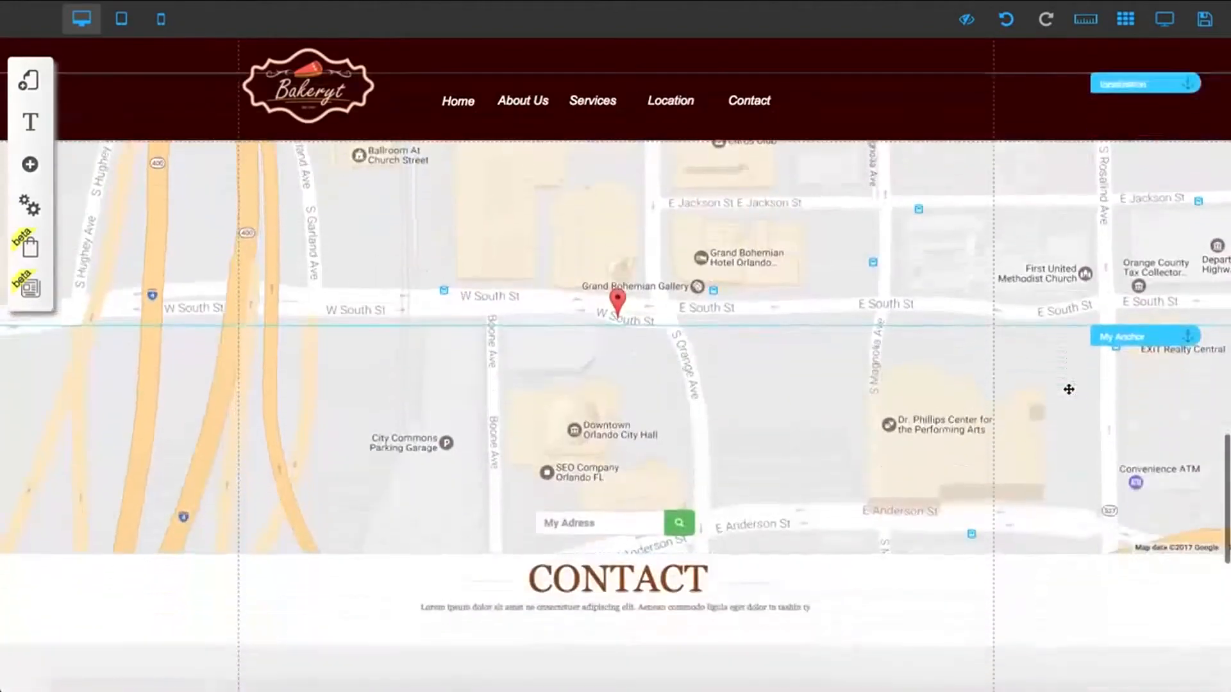
{"action": "scroll", "coordinate": [1069, 389], "scroll_direction": "up", "scroll_amount": 1}
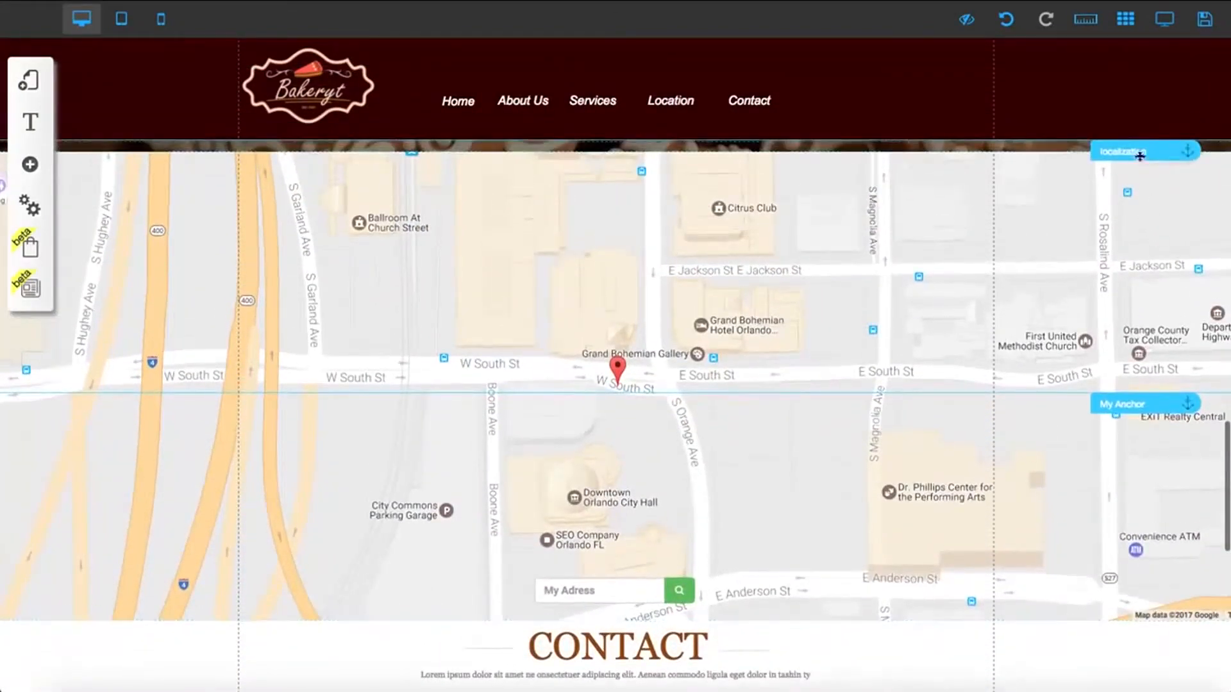
{"action": "left_click_drag", "start_coordinate": [1140, 153], "coordinate": [1138, 167]}
{"action": "left_click", "coordinate": [553, 346]}
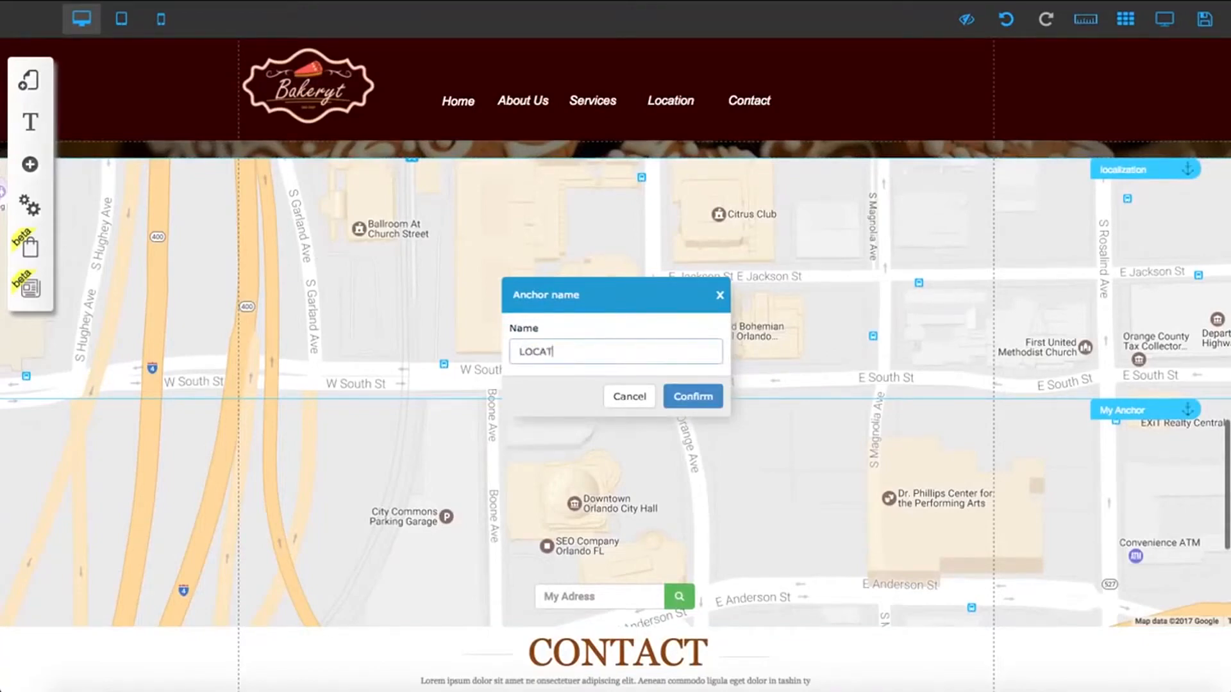
{"action": "left_click", "coordinate": [701, 393]}
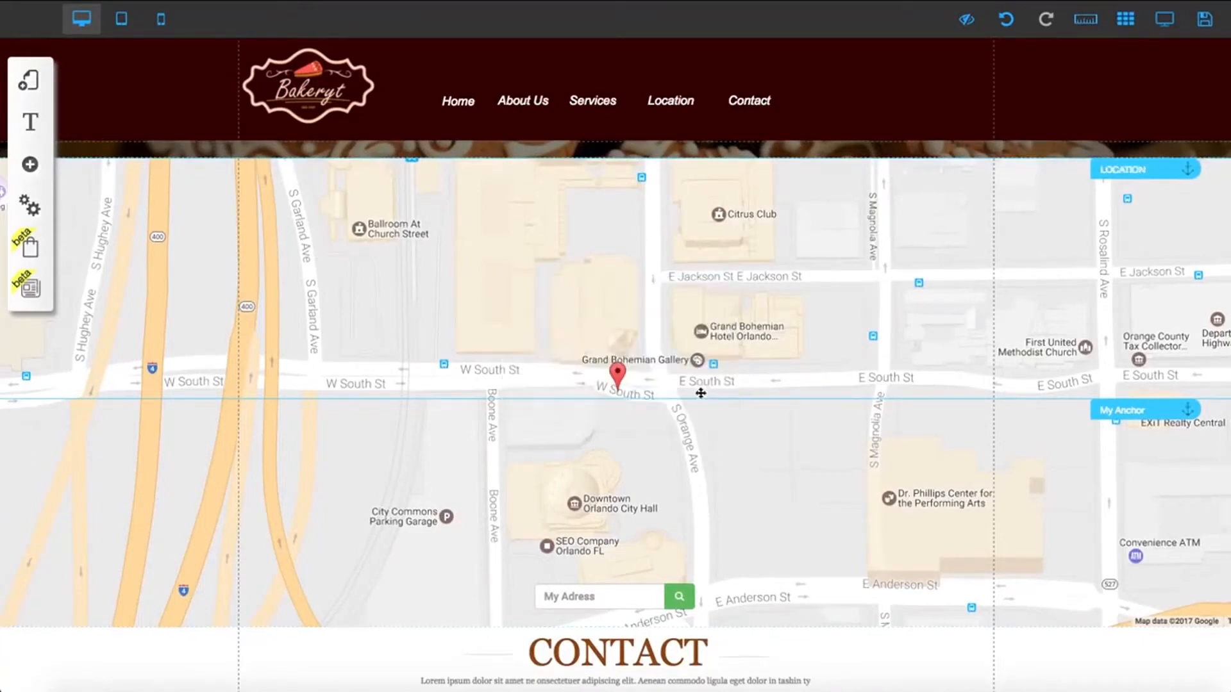
Move the anchor lying across the map down to the upper edge of the Contact section and rename it CONTACT
{"action": "scroll", "coordinate": [754, 406], "scroll_direction": "down", "scroll_amount": 5}
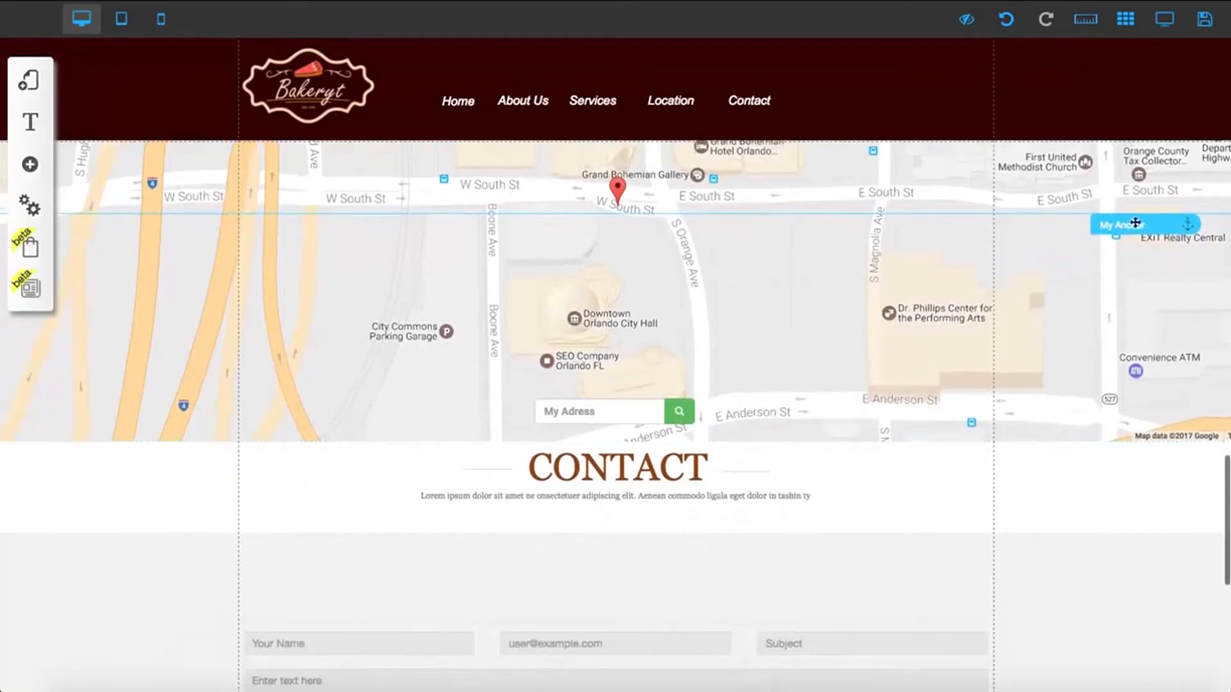
{"action": "left_click_drag", "start_coordinate": [1135, 223], "coordinate": [1149, 457]}
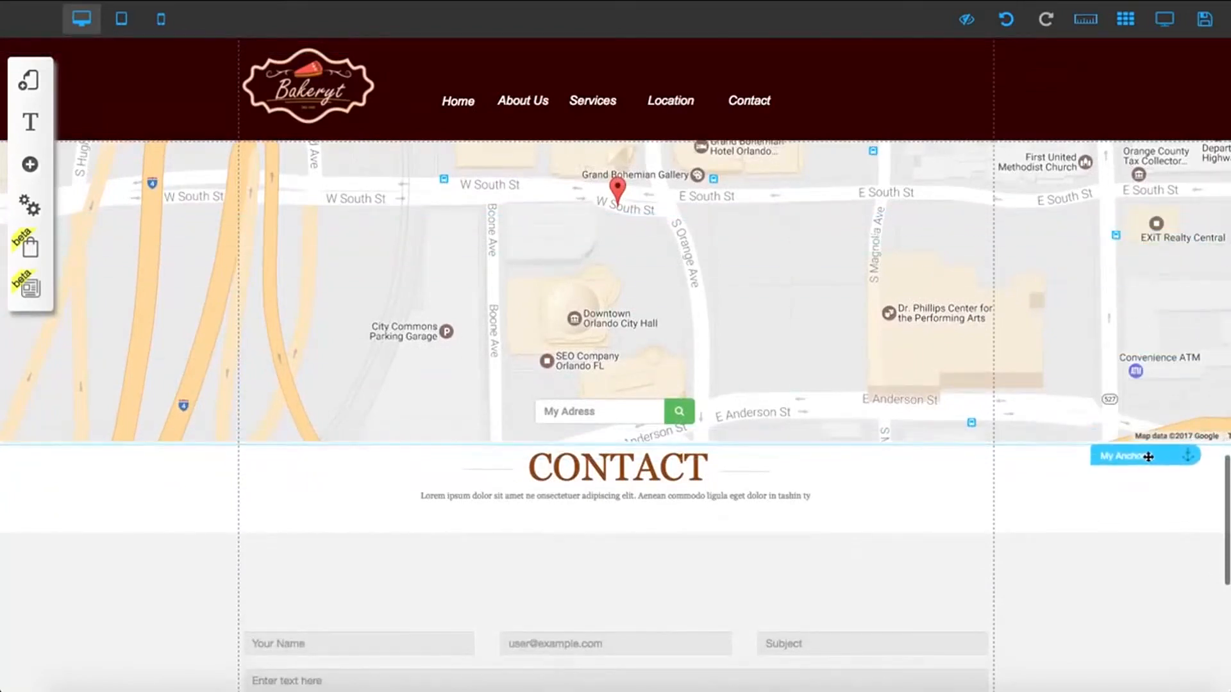
{"action": "scroll", "coordinate": [954, 454], "scroll_direction": "down", "scroll_amount": 8}
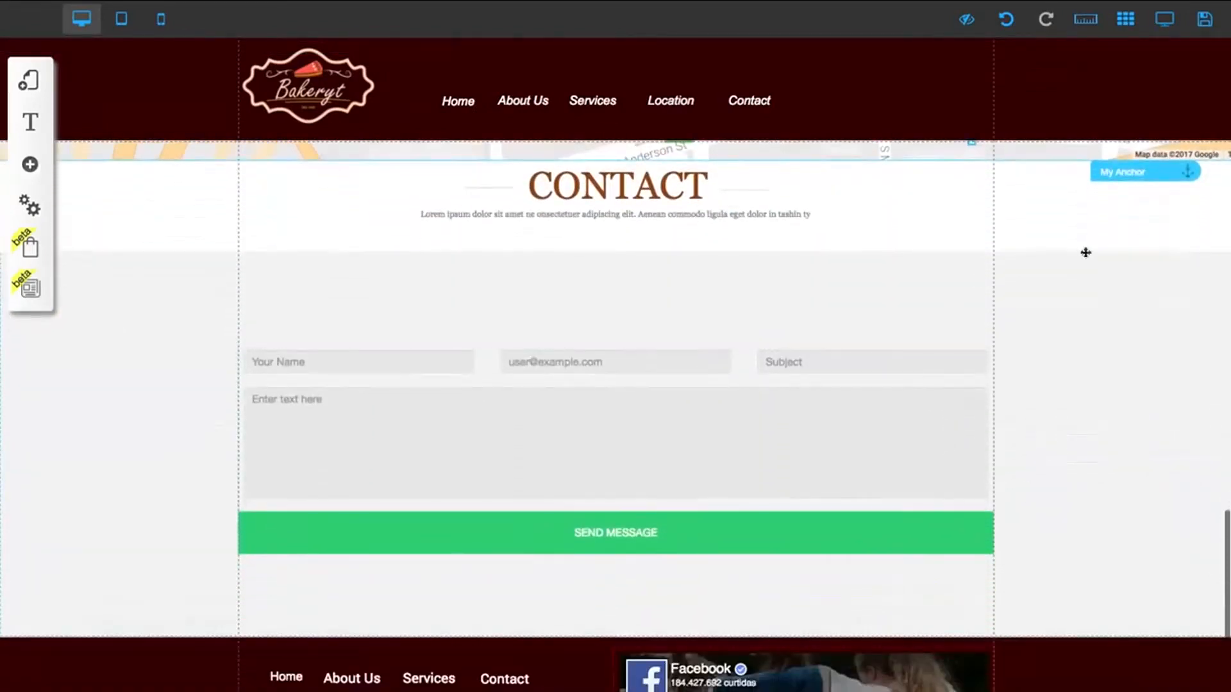
{"action": "left_click", "coordinate": [1122, 177]}
{"action": "left_click", "coordinate": [564, 353]}
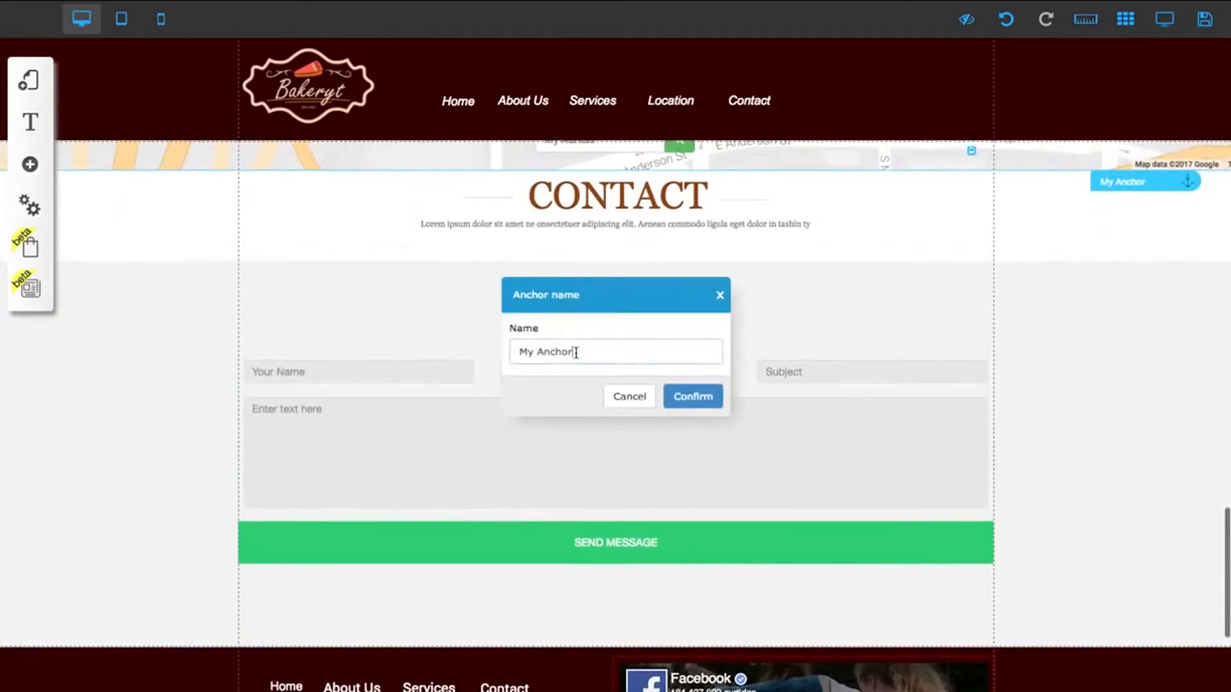
{"action": "type", "text": "coNTAC"}
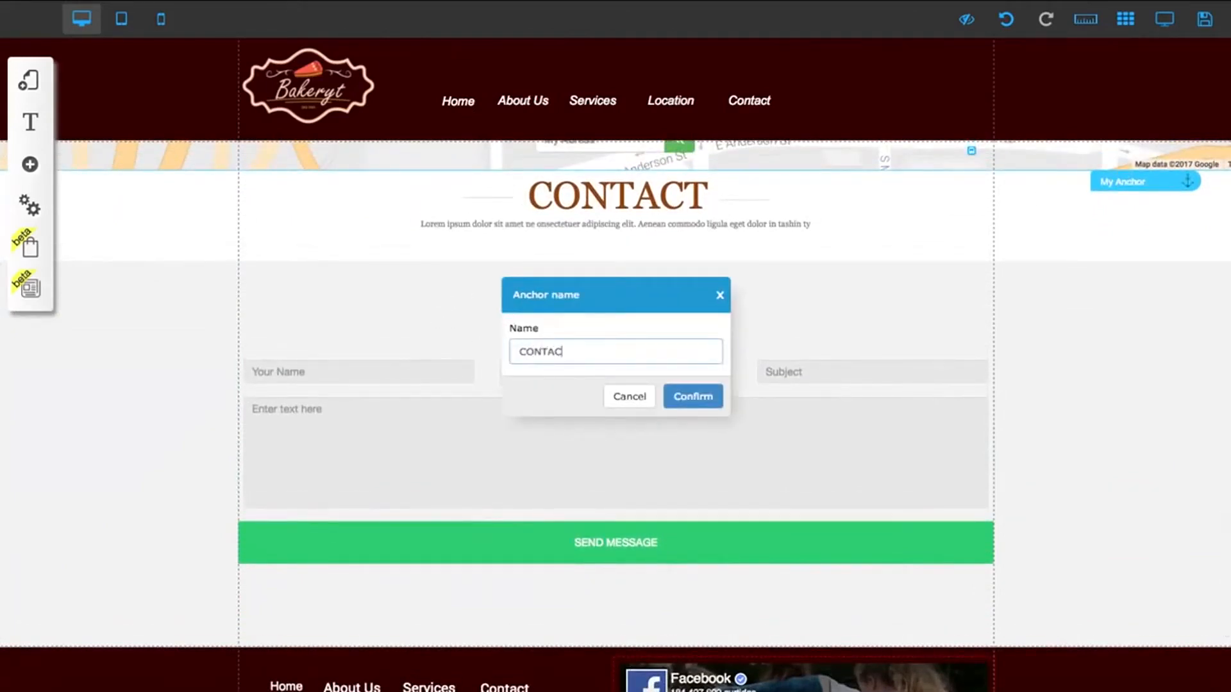
{"action": "type", "text": "T"}
{"action": "left_click", "coordinate": [709, 396]}
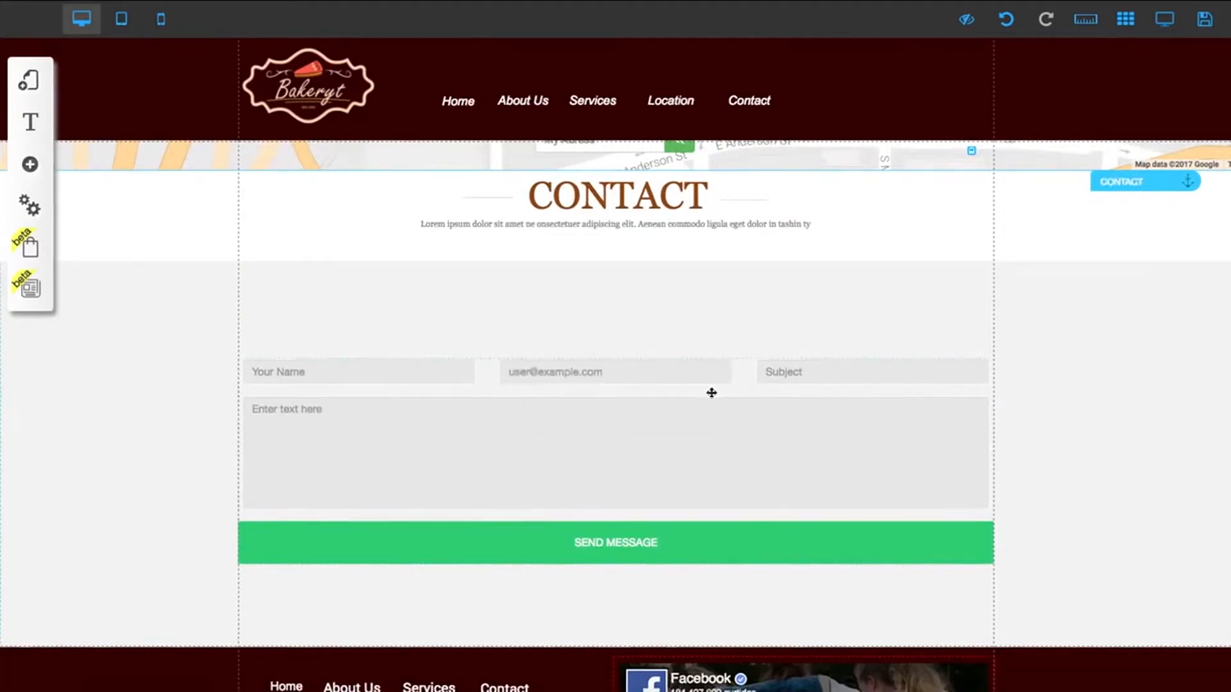
Set the address of the Google Maps element above the Contact section to NEW YORK
{"action": "scroll", "coordinate": [723, 336], "scroll_direction": "up", "scroll_amount": 3}
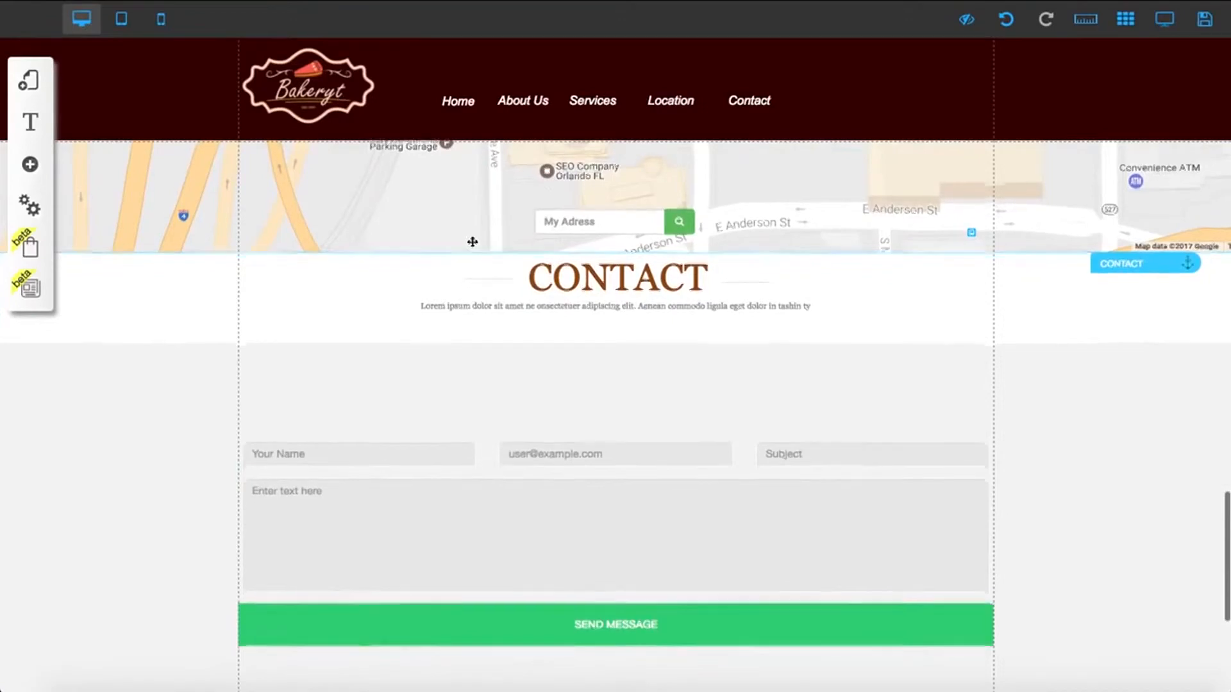
{"action": "scroll", "coordinate": [473, 239], "scroll_direction": "up", "scroll_amount": 8}
{"action": "scroll", "coordinate": [606, 242], "scroll_direction": "up", "scroll_amount": 4}
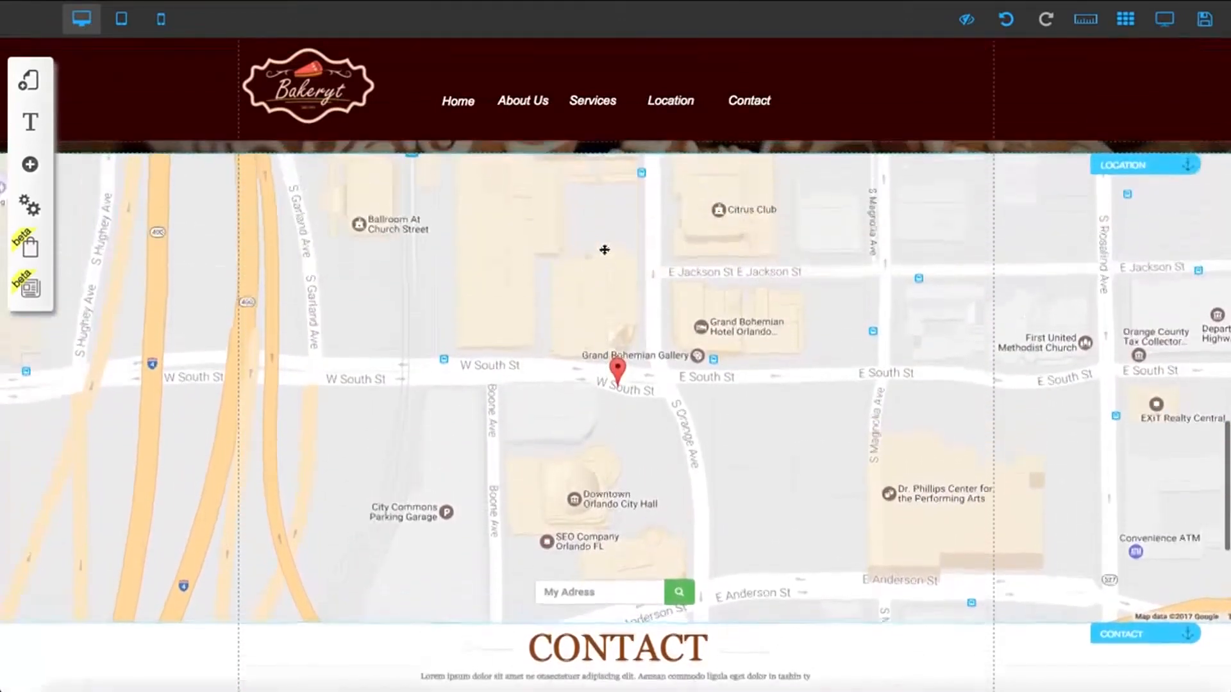
{"action": "left_click", "coordinate": [750, 443]}
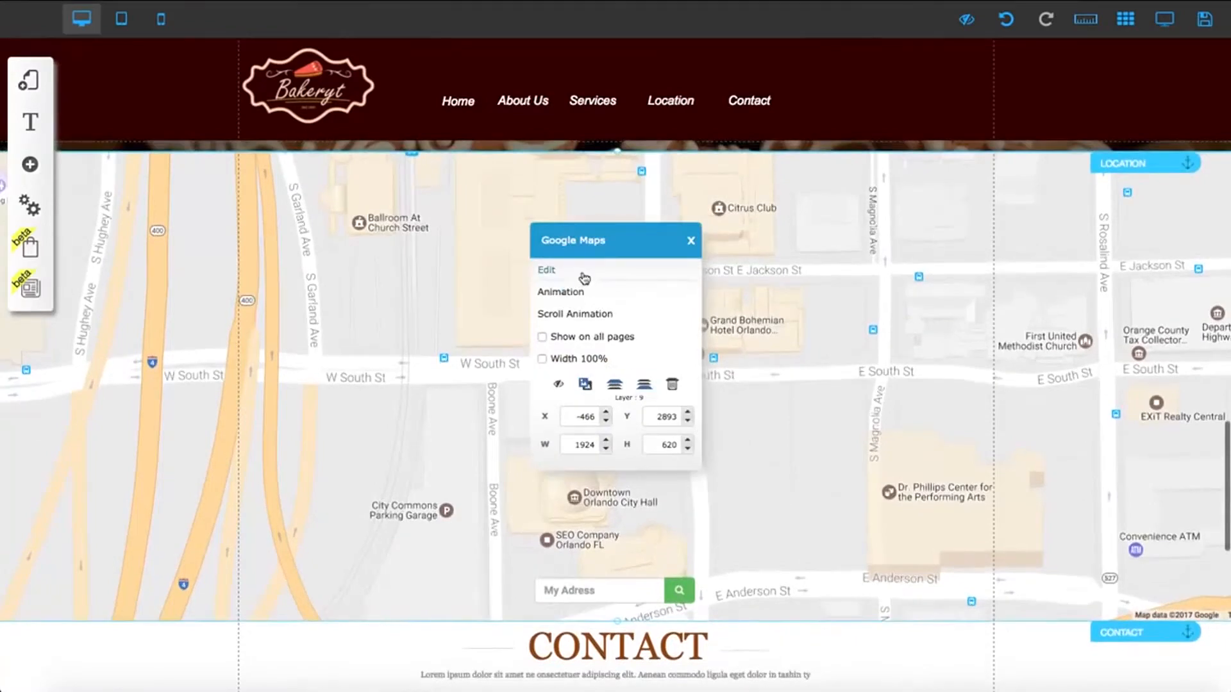
{"action": "left_click", "coordinate": [584, 277]}
{"action": "left_click", "coordinate": [415, 268]}
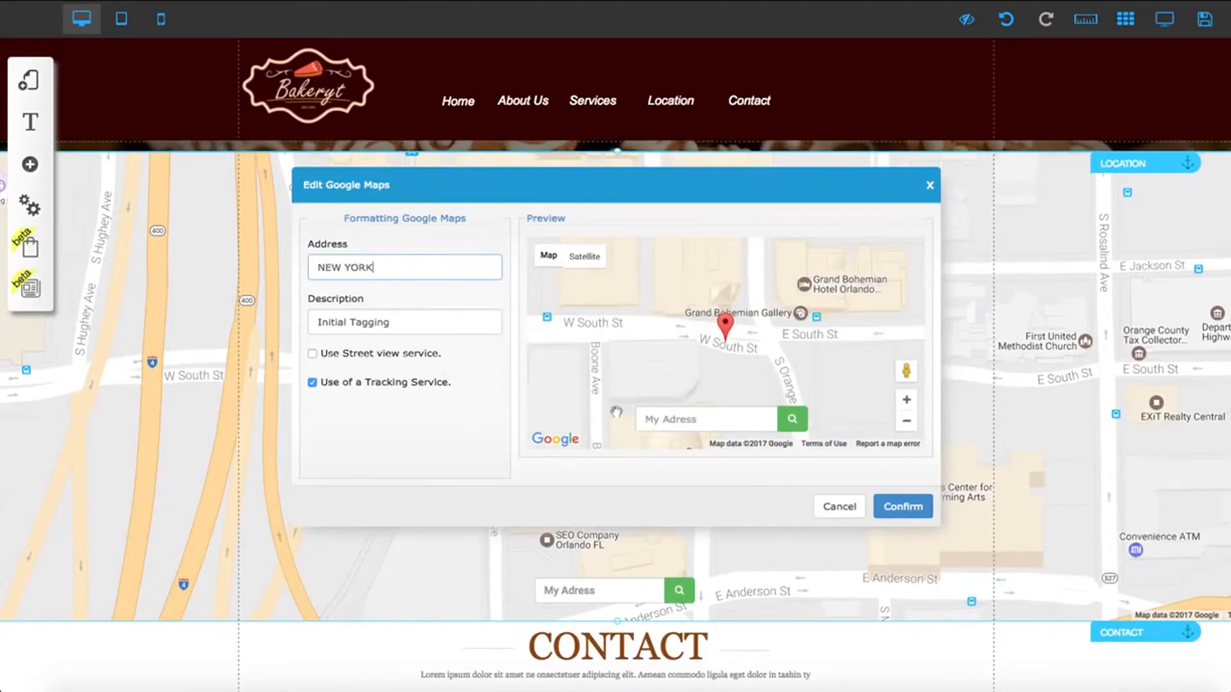
{"action": "left_click", "coordinate": [904, 506]}
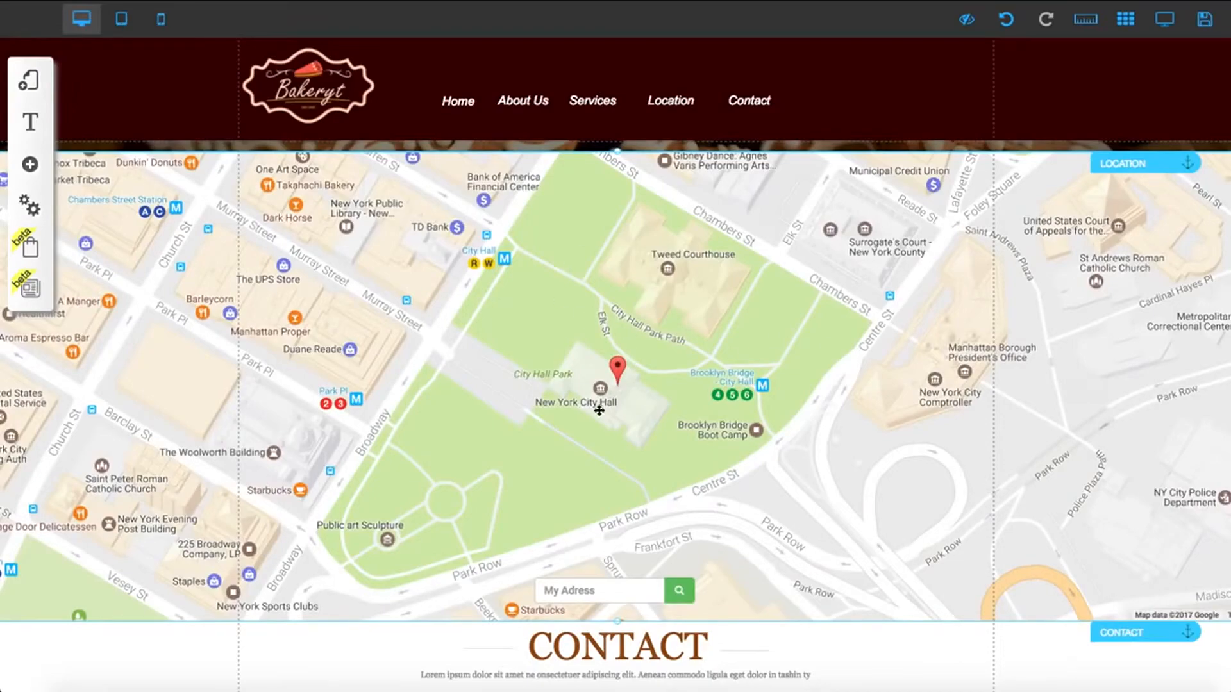
Replace the title under the berry-topped cake image in the Services section with Berry Cake
{"action": "scroll", "coordinate": [646, 365], "scroll_direction": "up", "scroll_amount": 2}
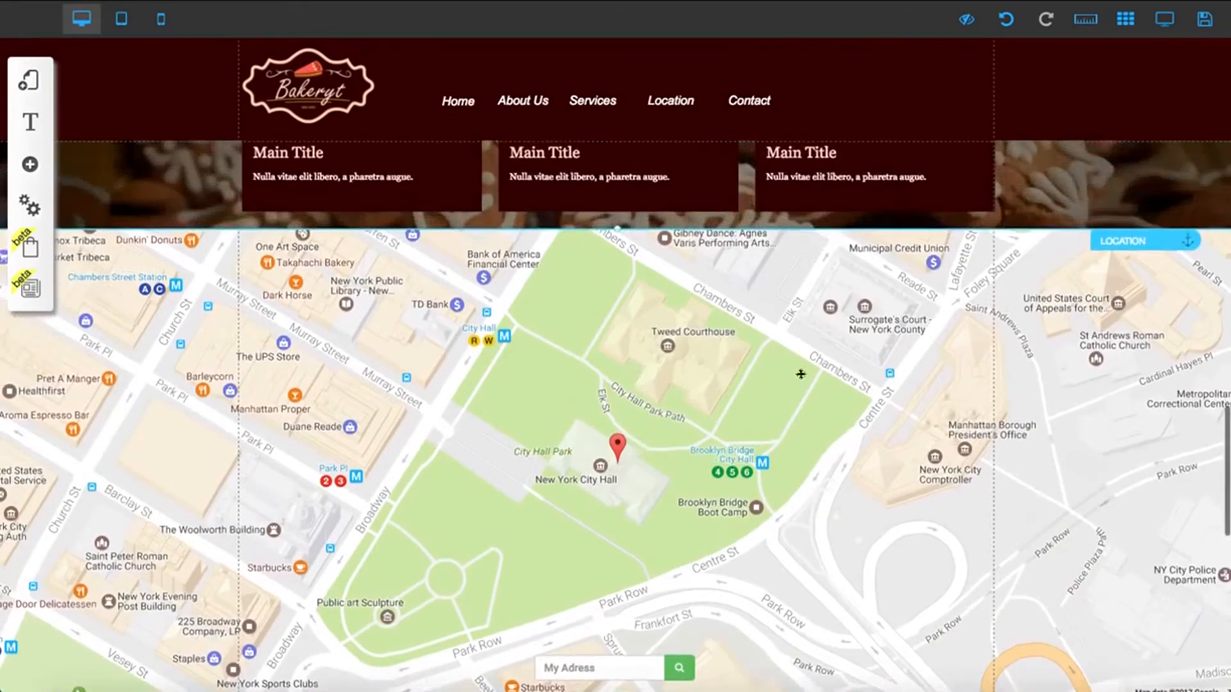
{"action": "scroll", "coordinate": [800, 374], "scroll_direction": "up", "scroll_amount": 7}
{"action": "scroll", "coordinate": [465, 364], "scroll_direction": "up", "scroll_amount": 5}
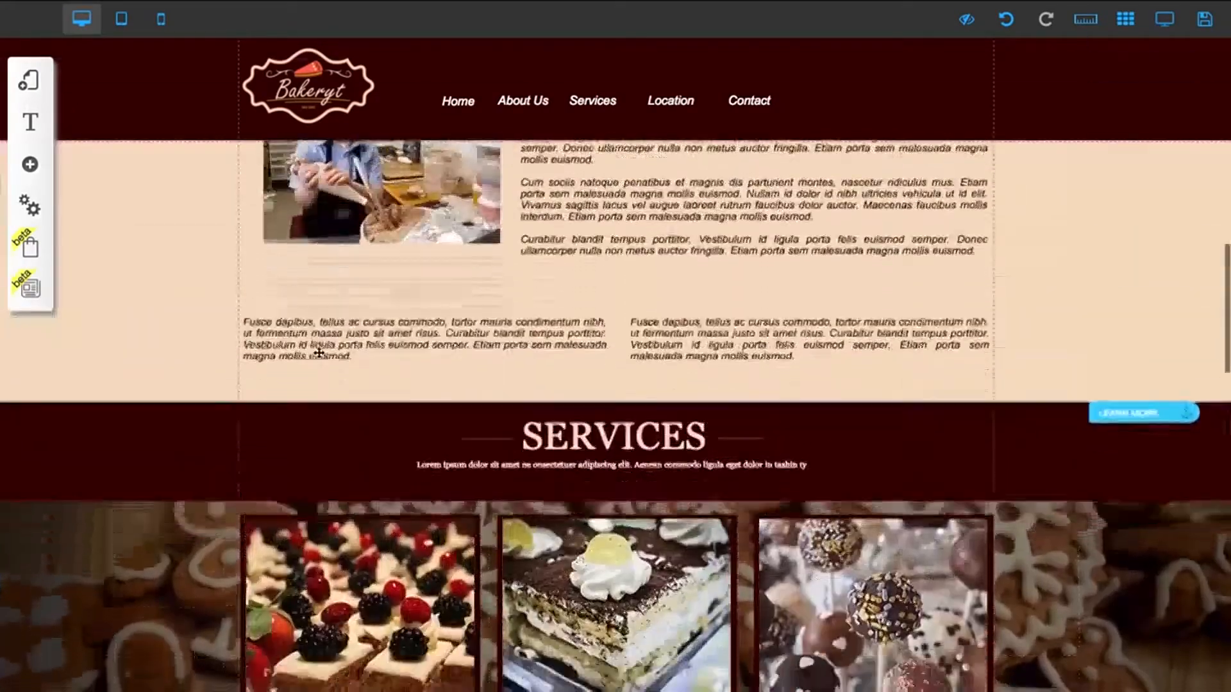
{"action": "scroll", "coordinate": [320, 359], "scroll_direction": "down", "scroll_amount": 3}
{"action": "left_click", "coordinate": [304, 516]}
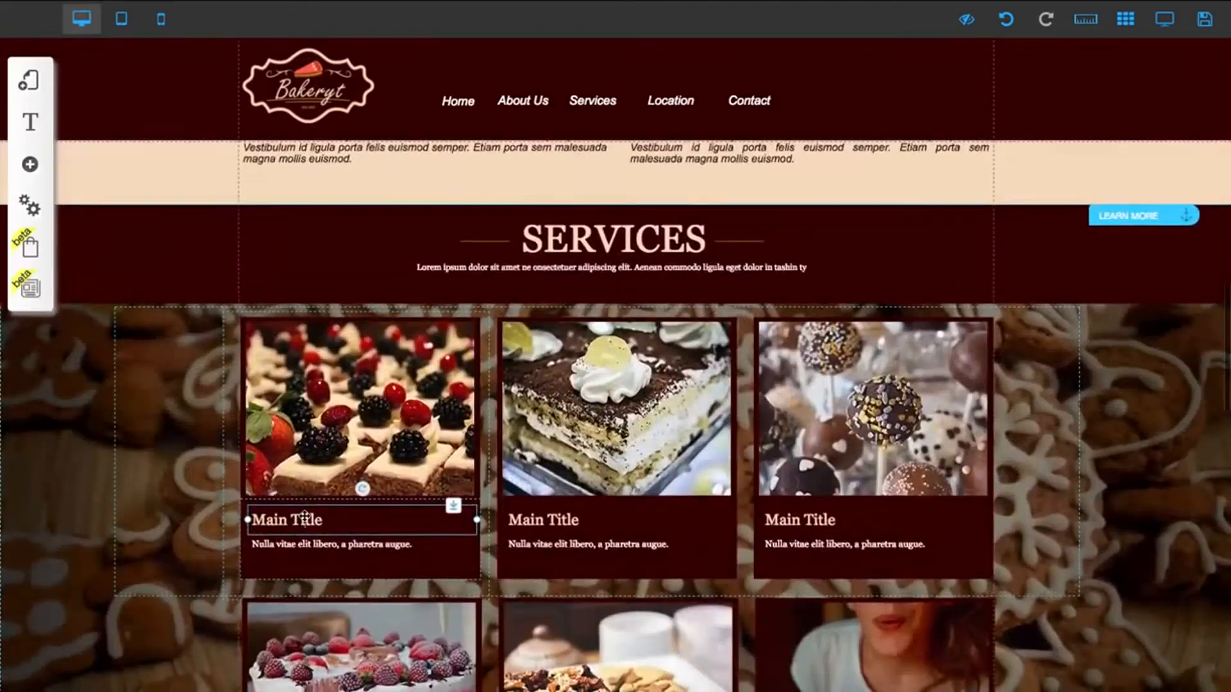
{"action": "double_click", "coordinate": [304, 516]}
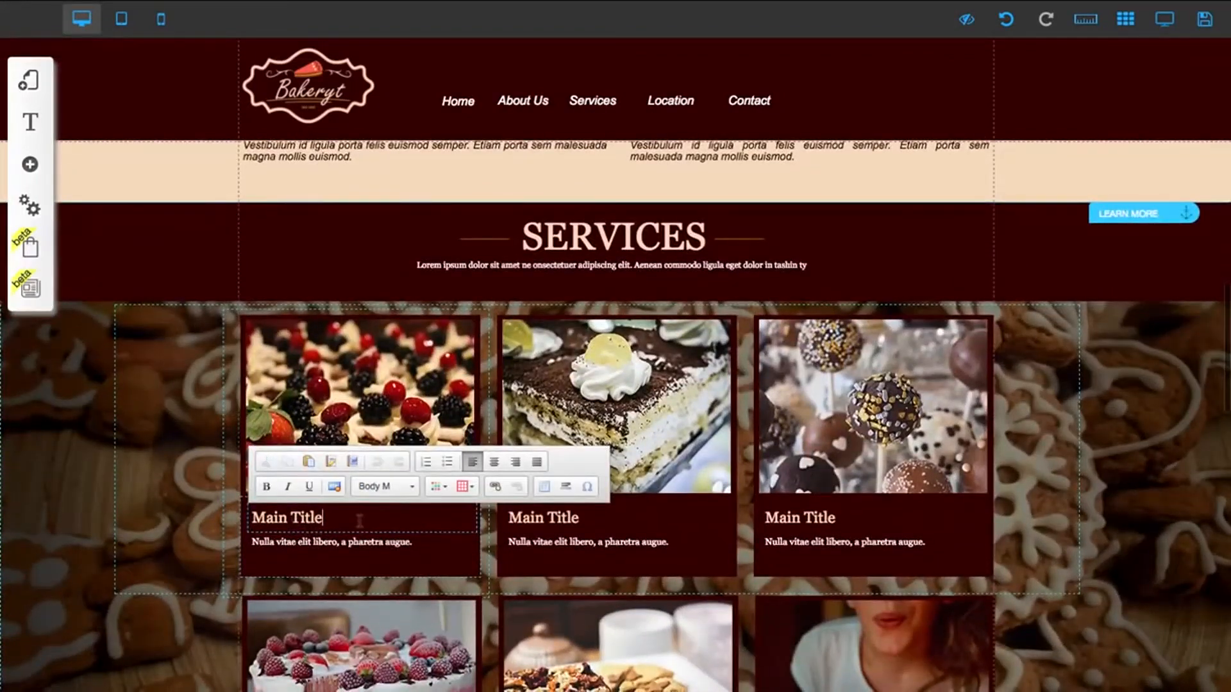
{"action": "left_click_drag", "start_coordinate": [360, 521], "coordinate": [246, 515]}
{"action": "type", "text": "BE"}
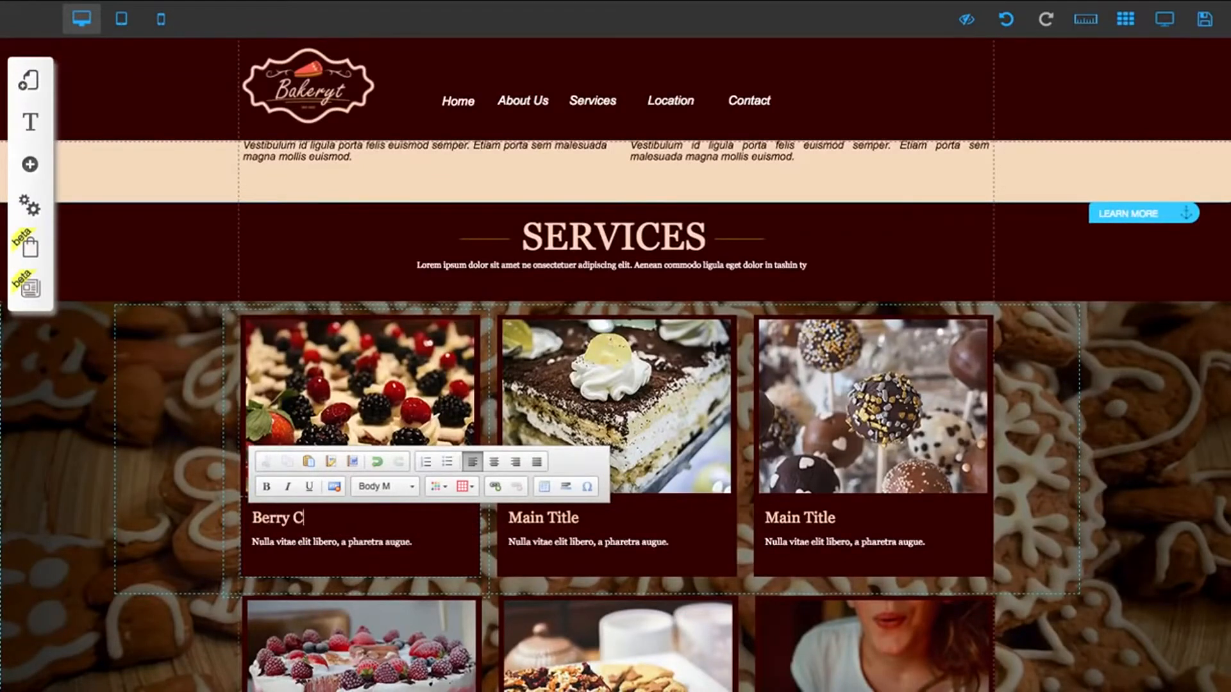
Replace the title under the middle cake image in the first Services row with Lemon Cake
{"action": "left_click", "coordinate": [571, 513]}
{"action": "left_click", "coordinate": [549, 282]}
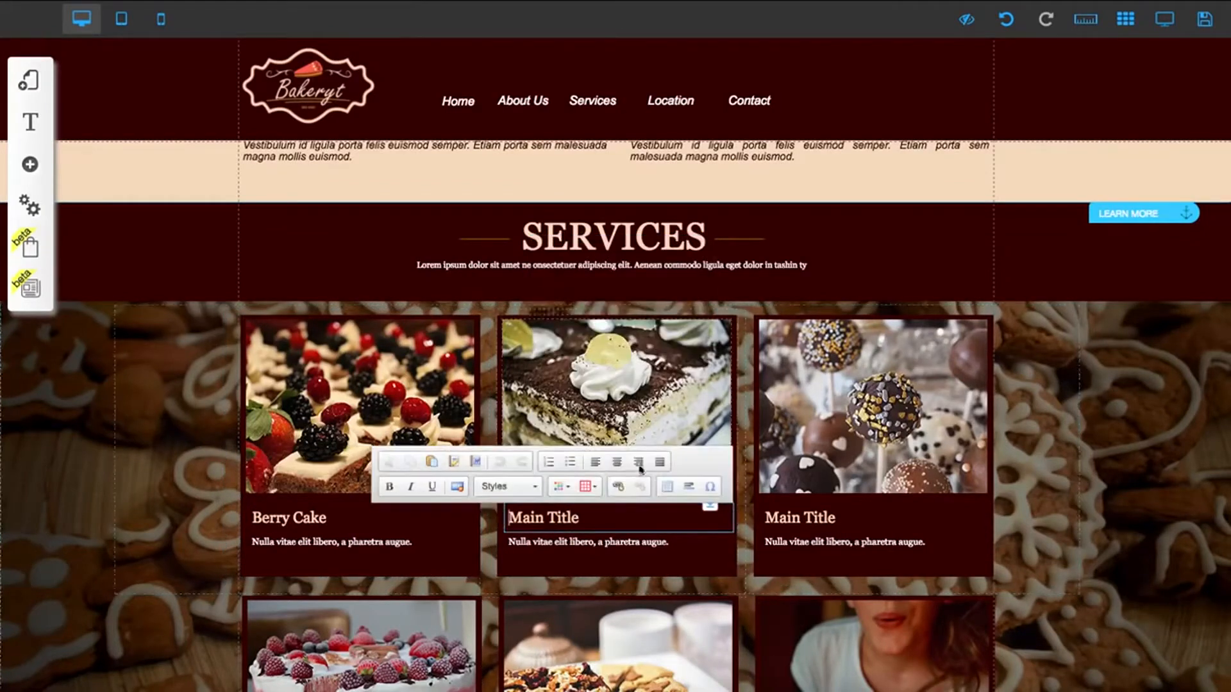
{"action": "triple_click", "coordinate": [601, 526]}
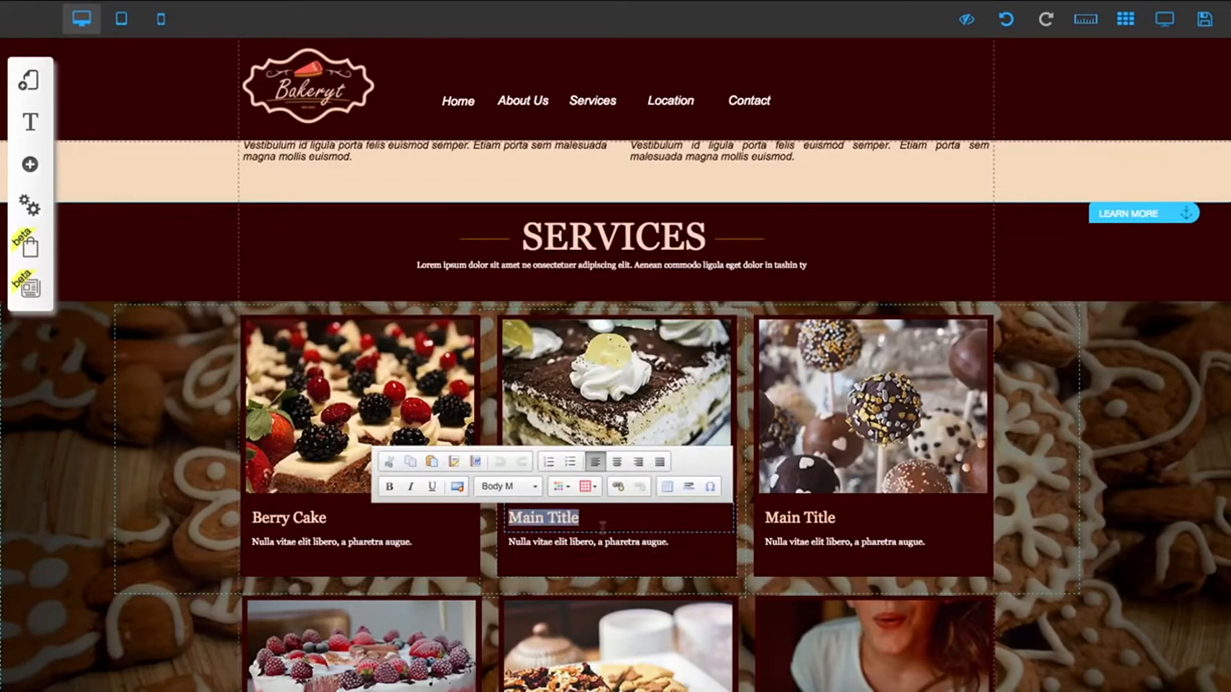
{"action": "type", "text": "Lemon Cake"}
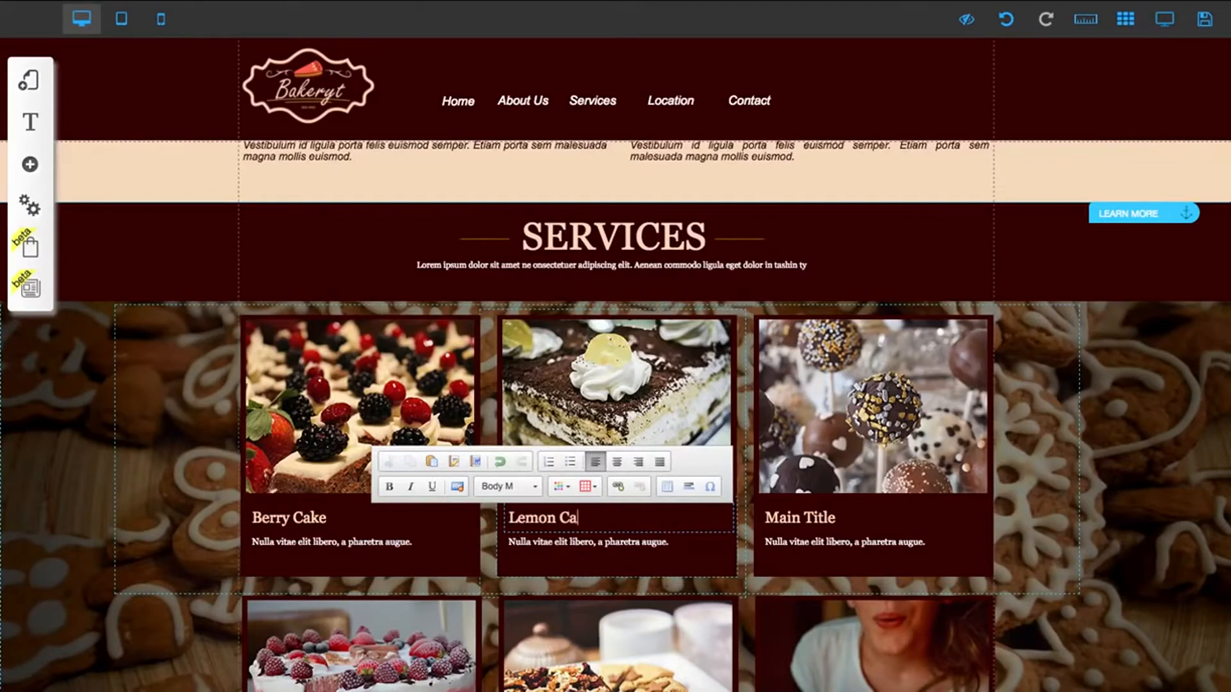
Replace the title under the cake pops image in the first Services row with Candy Lollipop
{"action": "left_click", "coordinate": [844, 521]}
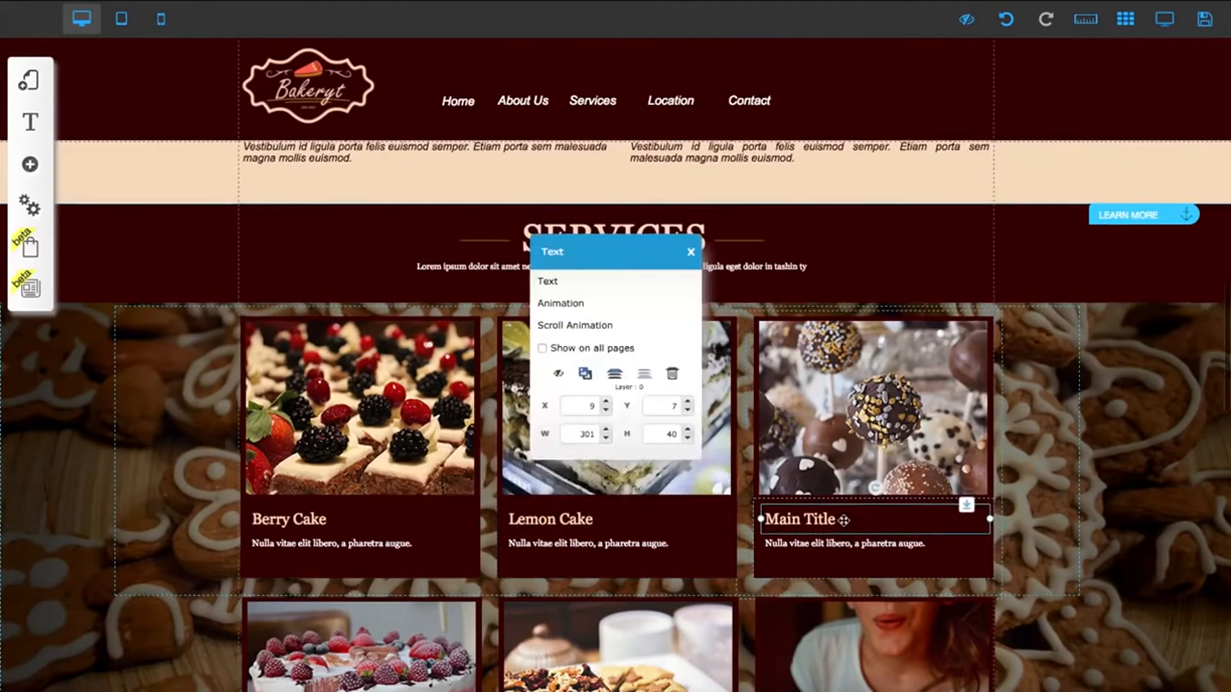
{"action": "left_click", "coordinate": [844, 520]}
{"action": "triple_click", "coordinate": [844, 520]}
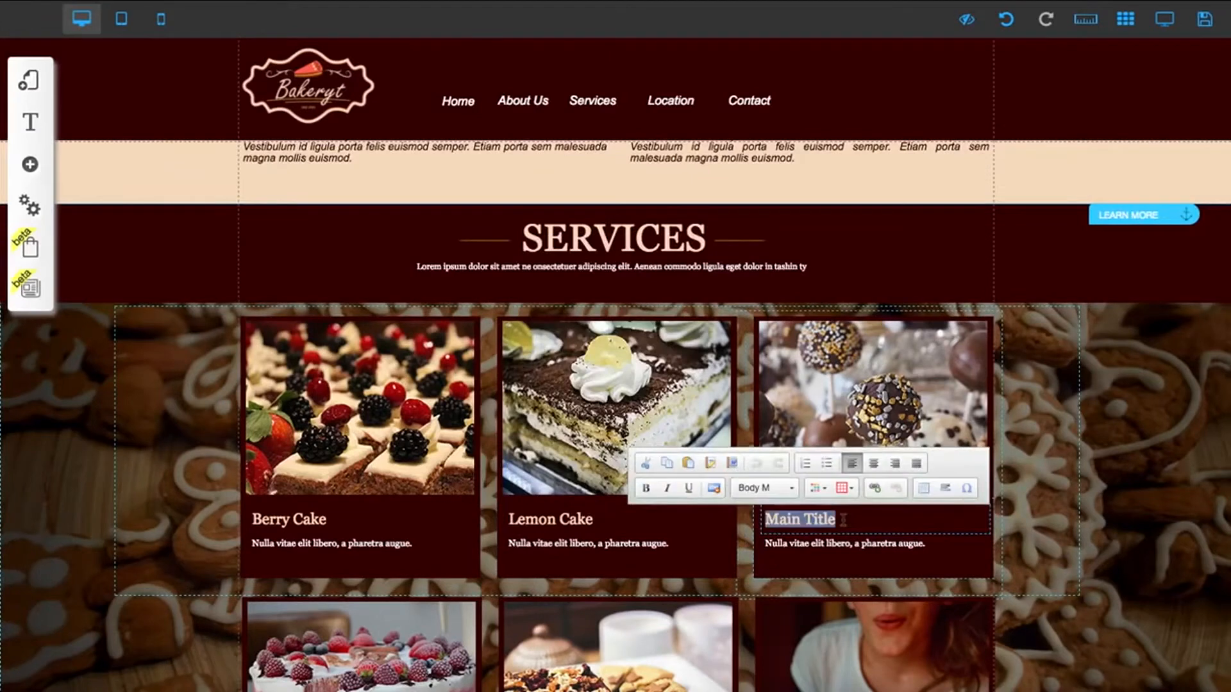
{"action": "type", "text": "C"}
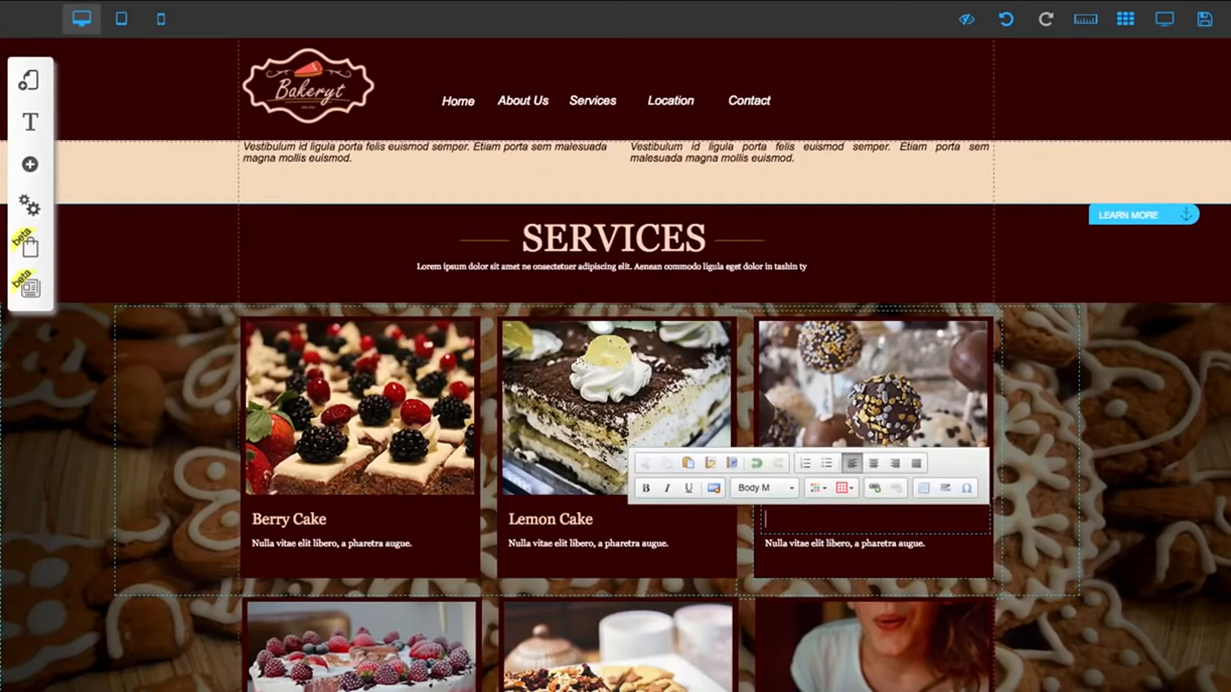
{"action": "type", "text": "andy Lollipop"}
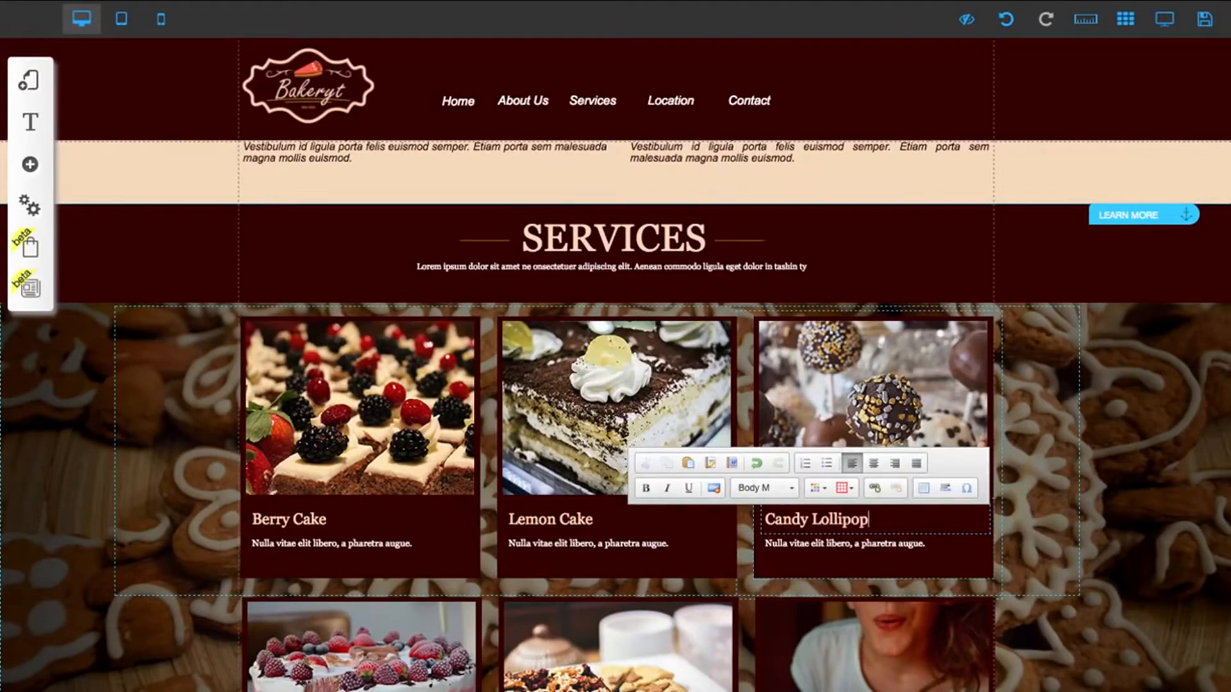
{"action": "left_click", "coordinate": [1014, 505]}
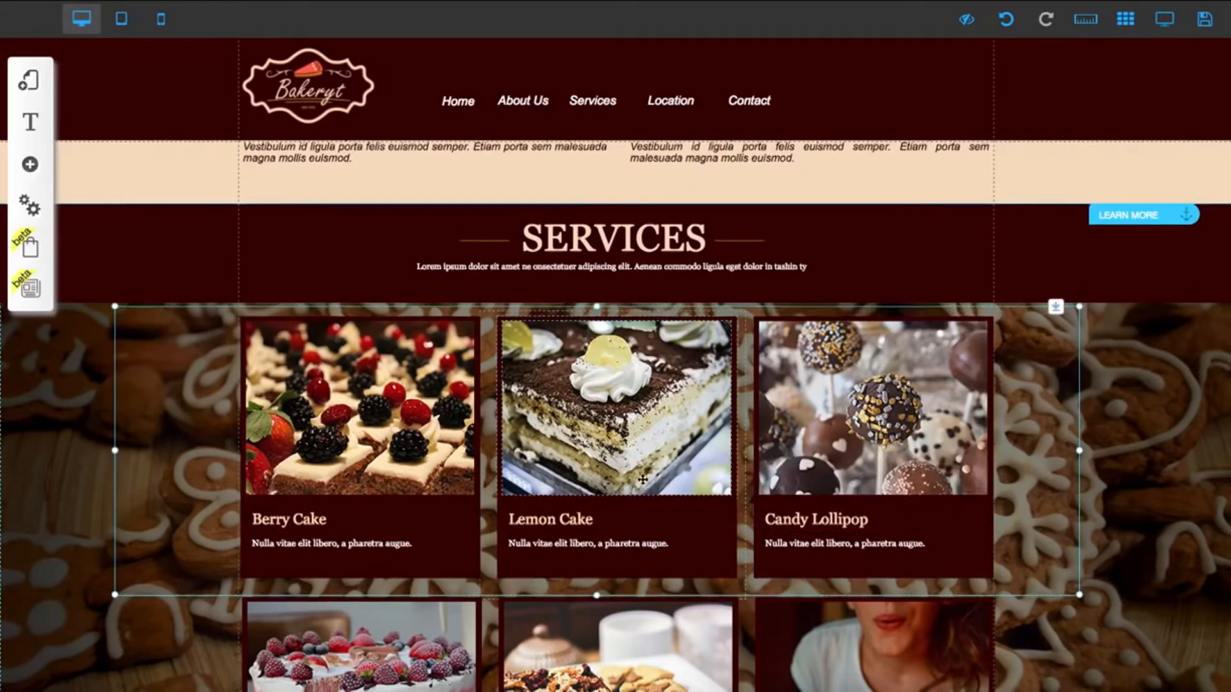
Open the image repository for changing the baker photo in the About Us section
{"action": "scroll", "coordinate": [738, 452], "scroll_direction": "down", "scroll_amount": 1}
{"action": "scroll", "coordinate": [587, 457], "scroll_direction": "up", "scroll_amount": 15}
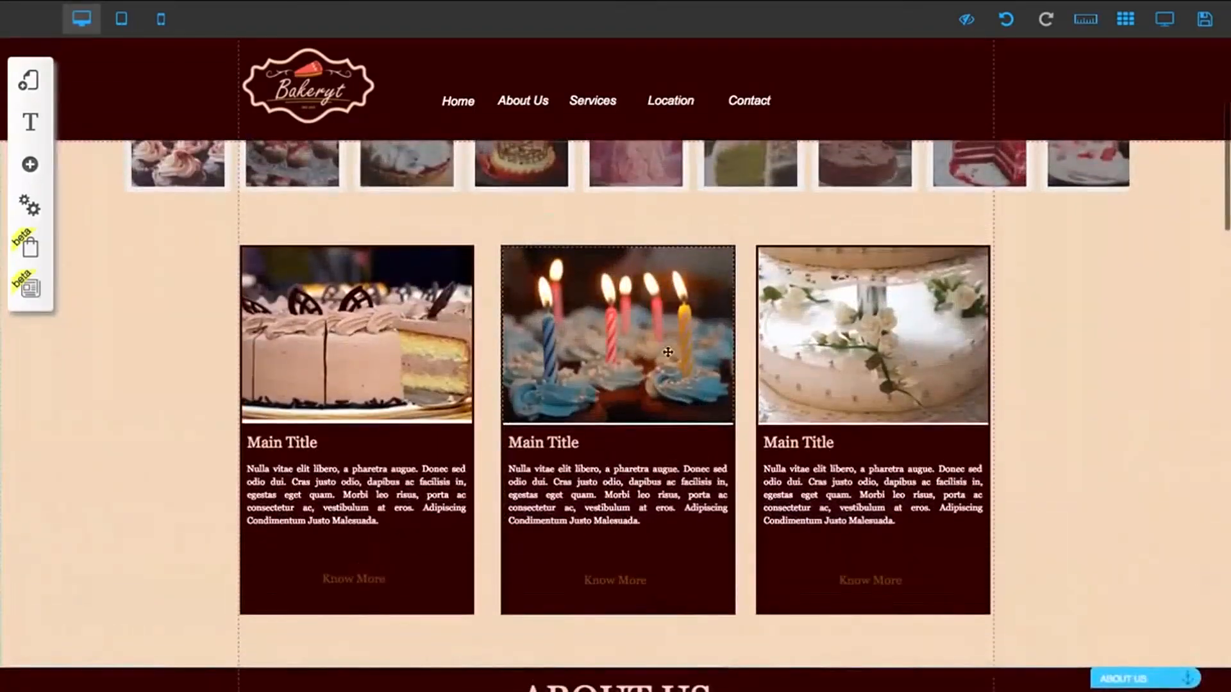
{"action": "scroll", "coordinate": [666, 350], "scroll_direction": "up", "scroll_amount": 2}
{"action": "scroll", "coordinate": [667, 350], "scroll_direction": "down", "scroll_amount": 9}
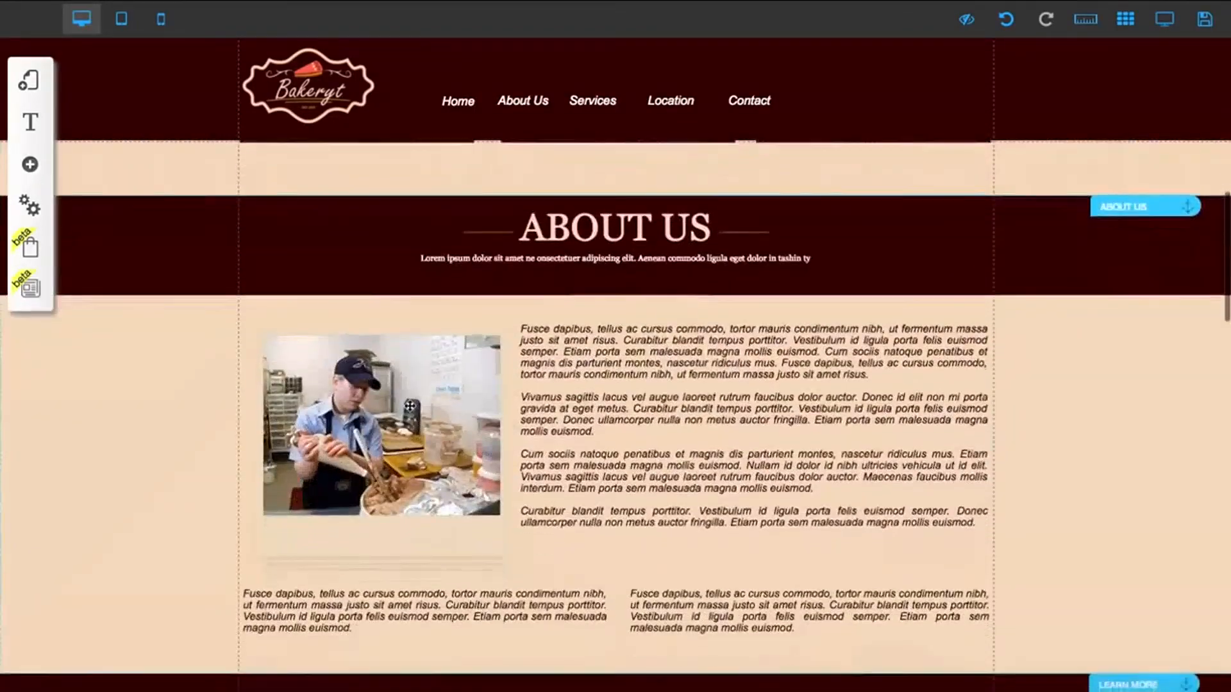
{"action": "left_click", "coordinate": [410, 405]}
{"action": "left_click", "coordinate": [559, 214]}
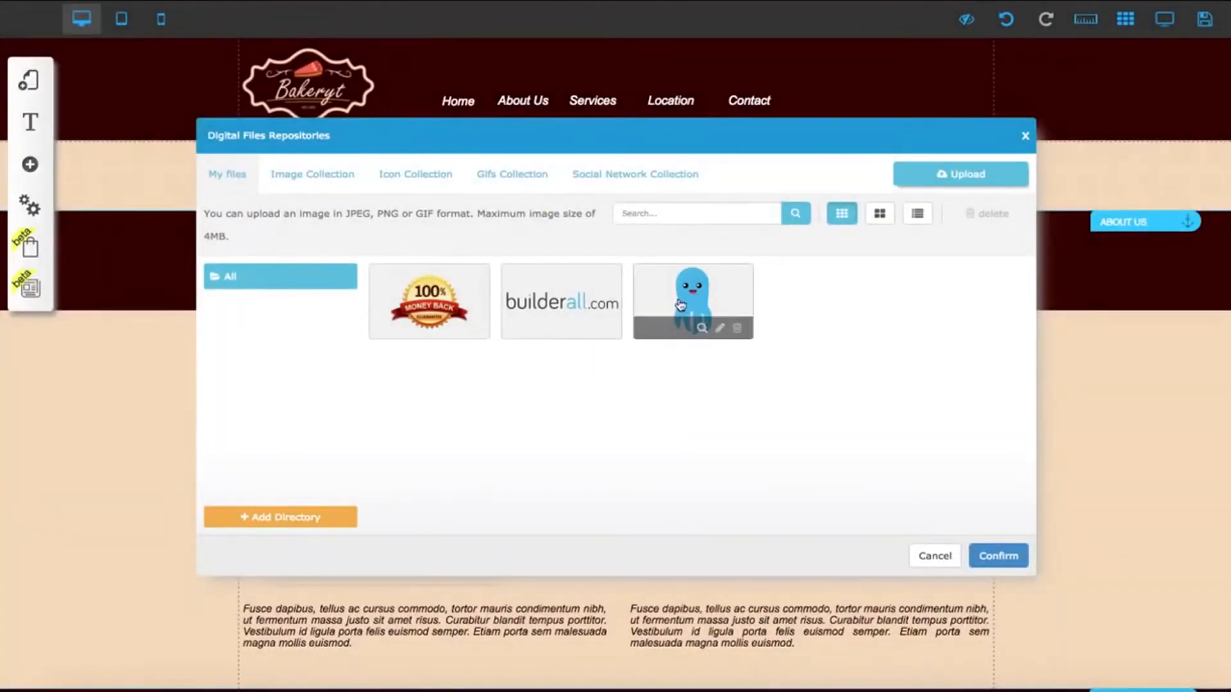
Browse the People category of the Image Collection for a replacement photo
{"action": "left_click", "coordinate": [696, 309]}
{"action": "left_click", "coordinate": [314, 176]}
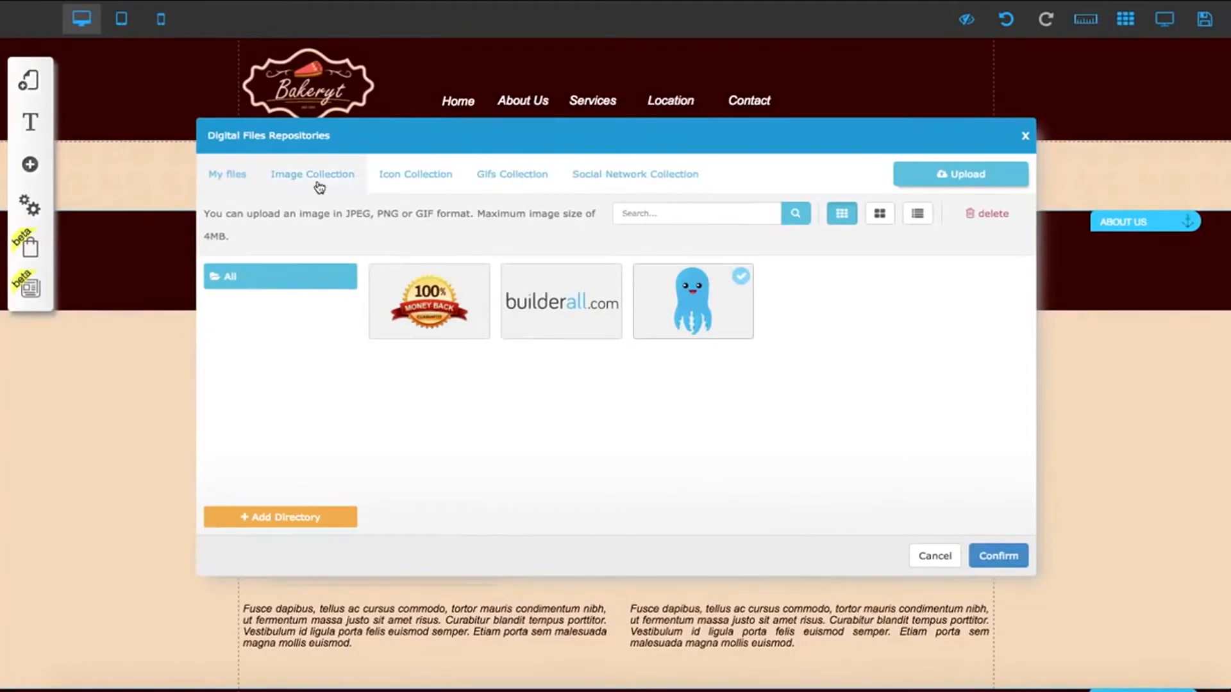
{"action": "scroll", "coordinate": [256, 414], "scroll_direction": "down", "scroll_amount": 3}
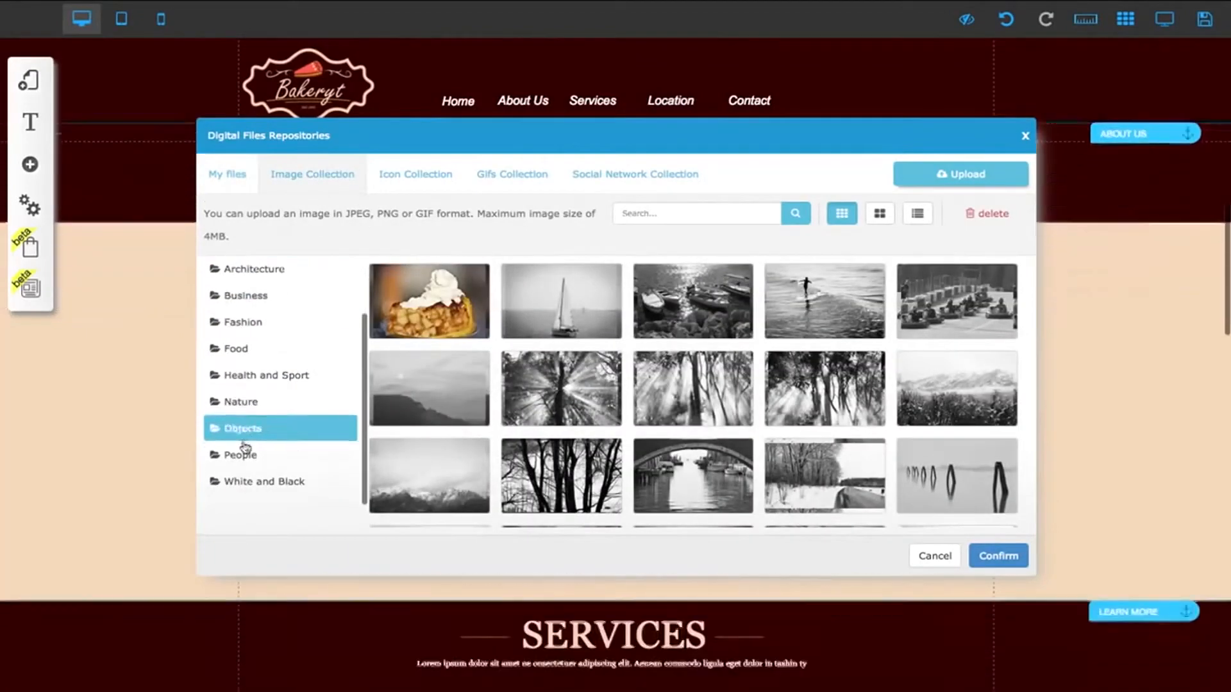
{"action": "left_click", "coordinate": [260, 453]}
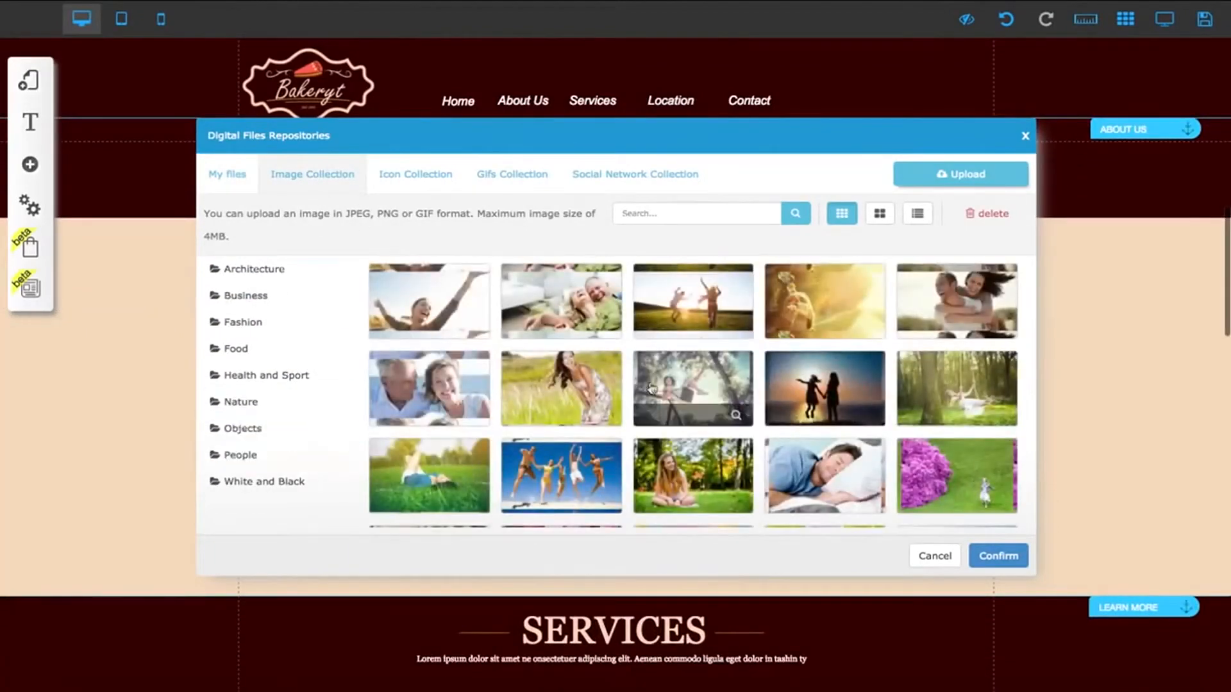
{"action": "scroll", "coordinate": [938, 348], "scroll_direction": "up", "scroll_amount": 5}
{"action": "scroll", "coordinate": [938, 348], "scroll_direction": "down", "scroll_amount": 5}
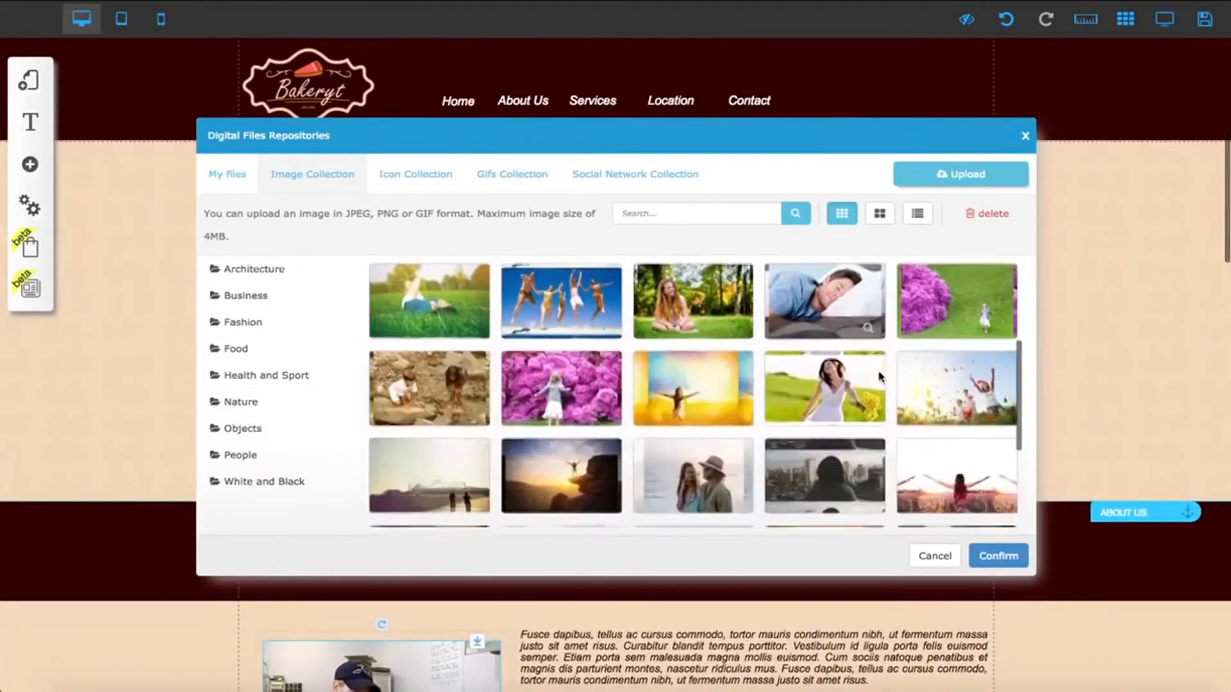
Replace the About Us baker photo with the sprinkled muffin picture from the Food category of the Image Collection
{"action": "left_click", "coordinate": [260, 350]}
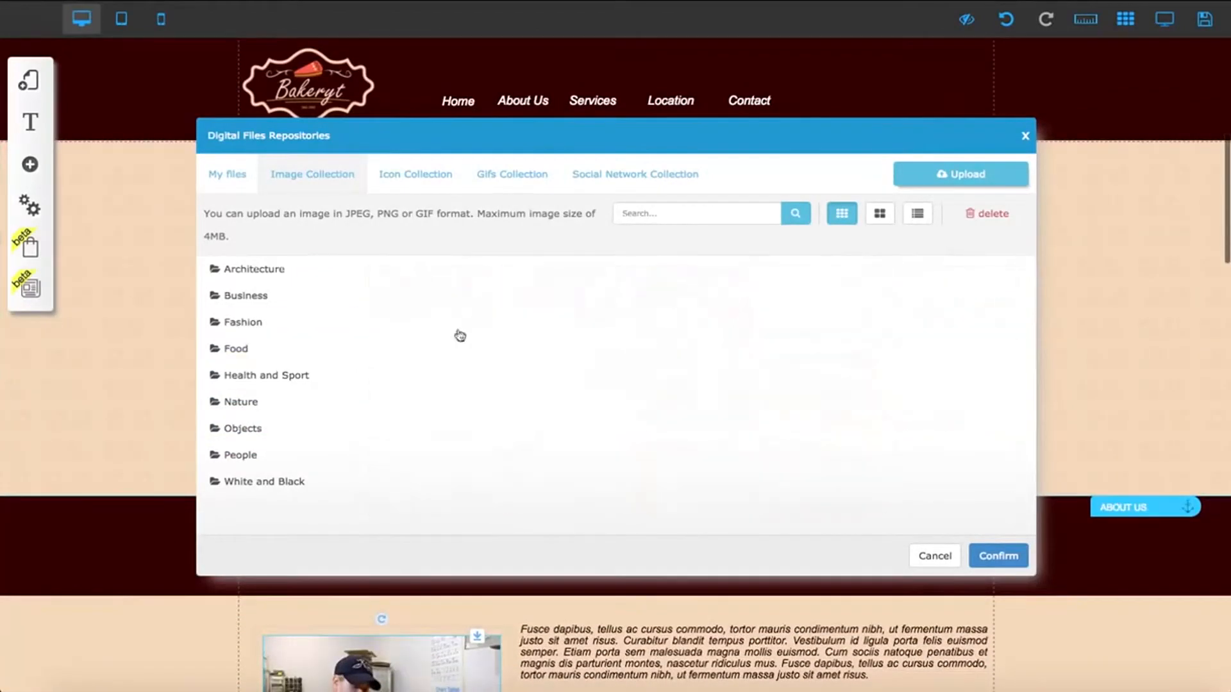
{"action": "scroll", "coordinate": [475, 323], "scroll_direction": "down", "scroll_amount": 5}
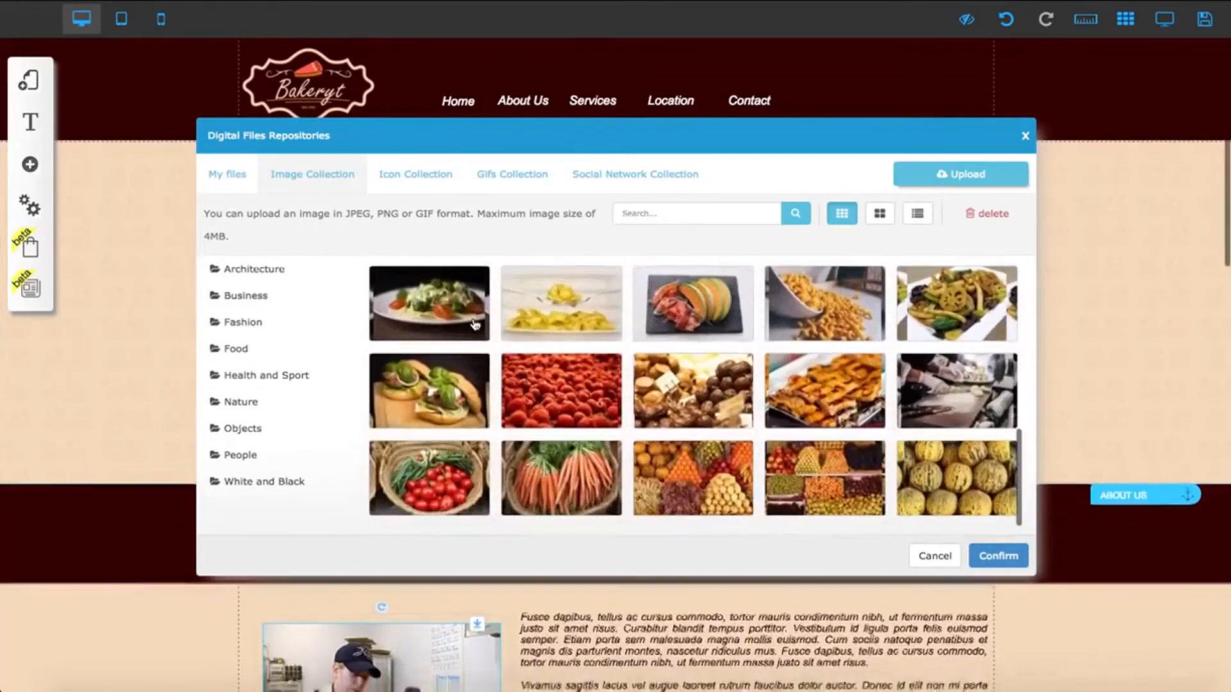
{"action": "scroll", "coordinate": [475, 324], "scroll_direction": "up", "scroll_amount": 3}
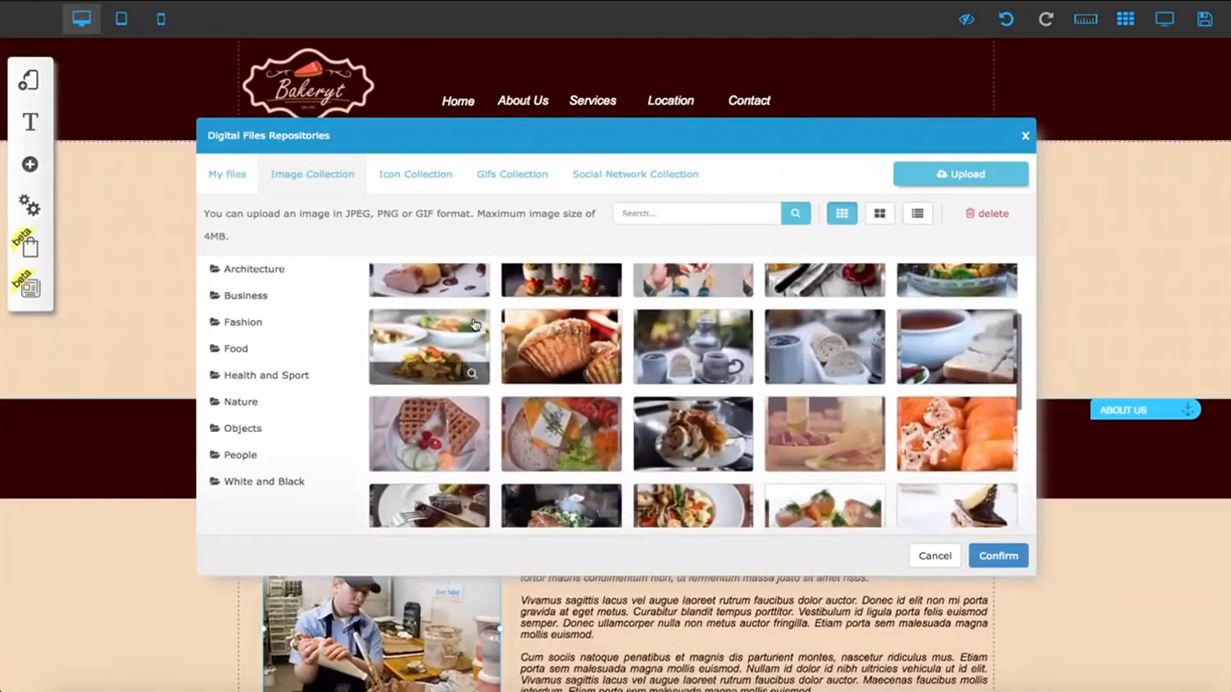
{"action": "left_click", "coordinate": [561, 346]}
{"action": "left_click", "coordinate": [995, 555]}
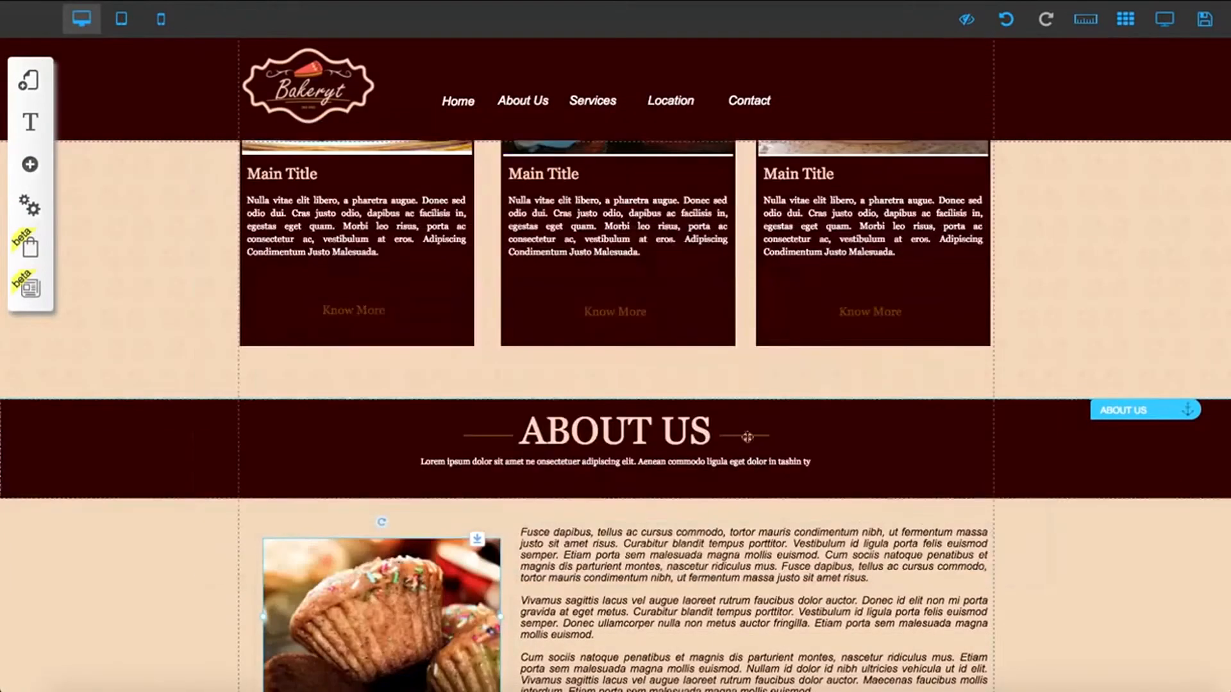
Reopen the image repository for the About Us muffin picture, view the upload option and close it without changes
{"action": "scroll", "coordinate": [123, 543], "scroll_direction": "down", "scroll_amount": 2}
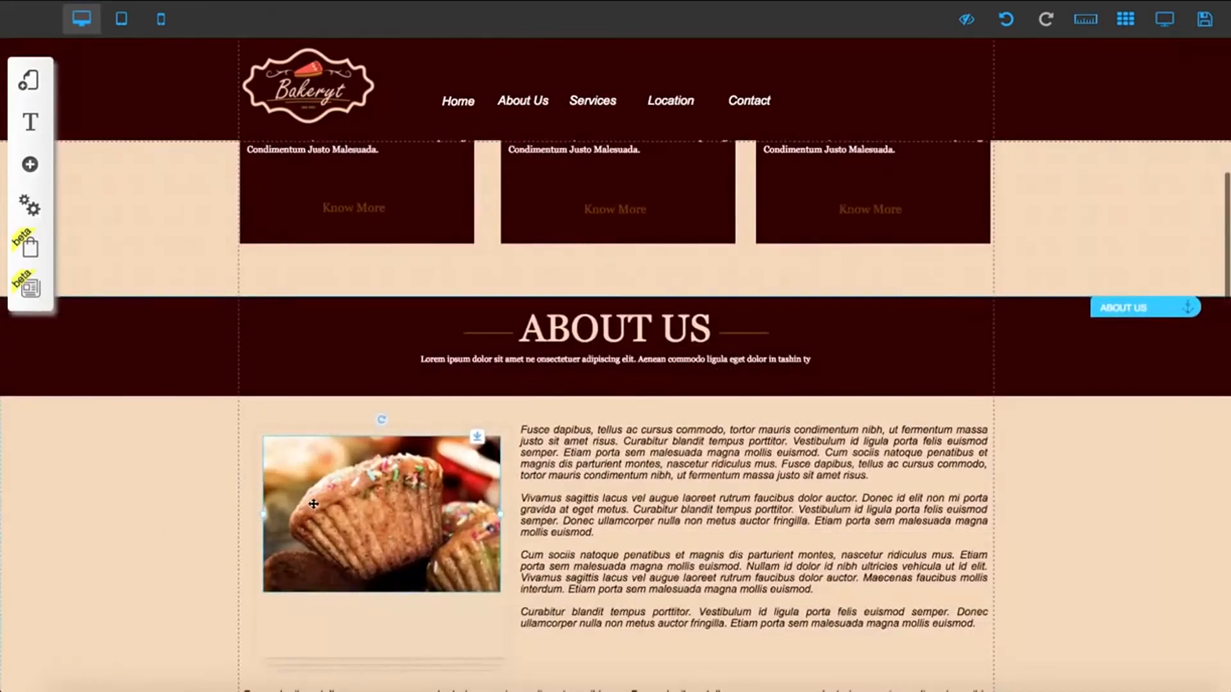
{"action": "scroll", "coordinate": [323, 482], "scroll_direction": "down", "scroll_amount": 2}
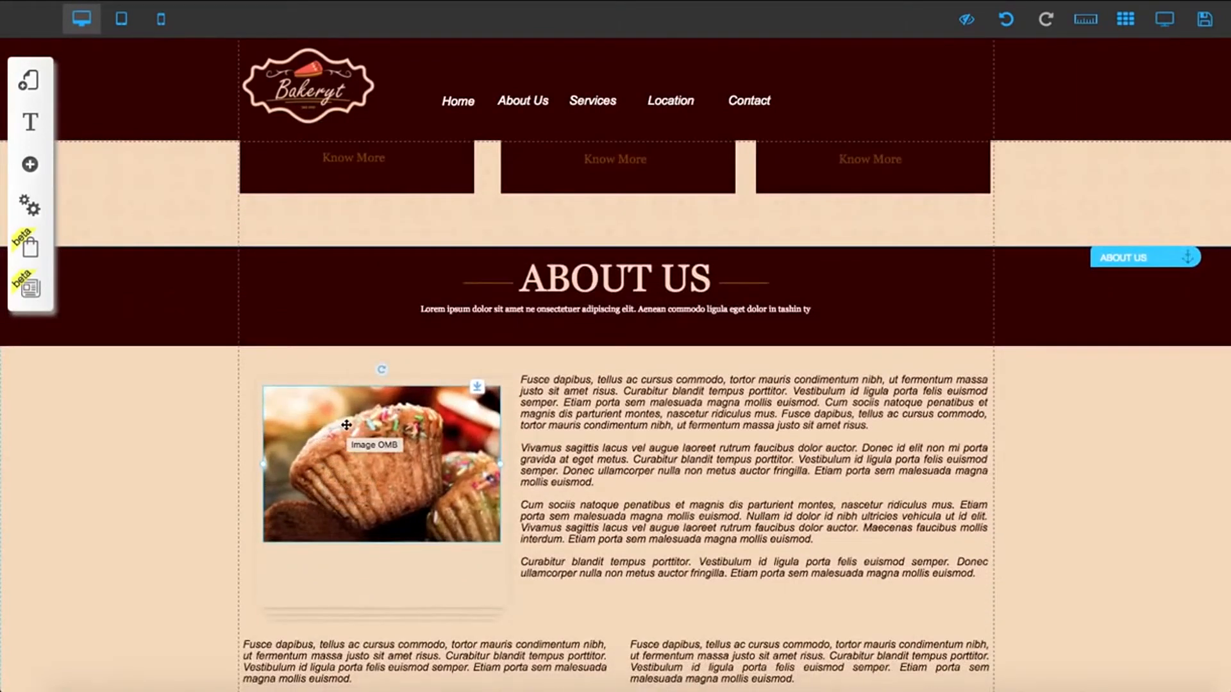
{"action": "left_click", "coordinate": [346, 424]}
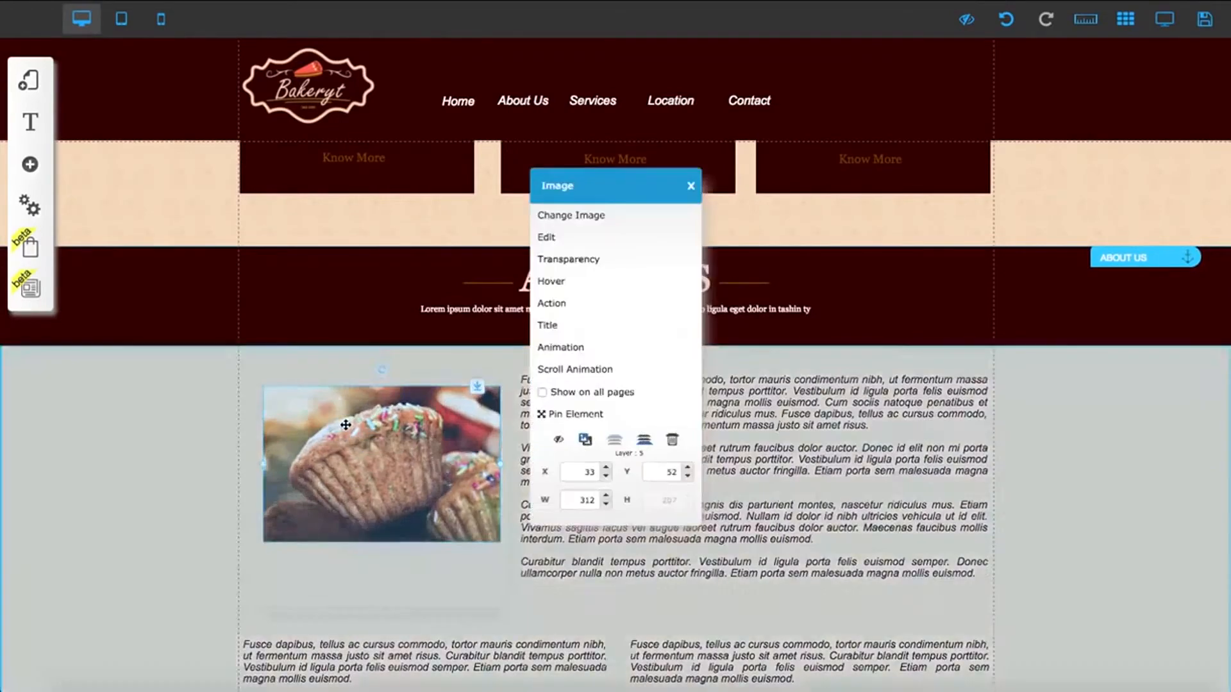
{"action": "left_click", "coordinate": [565, 230]}
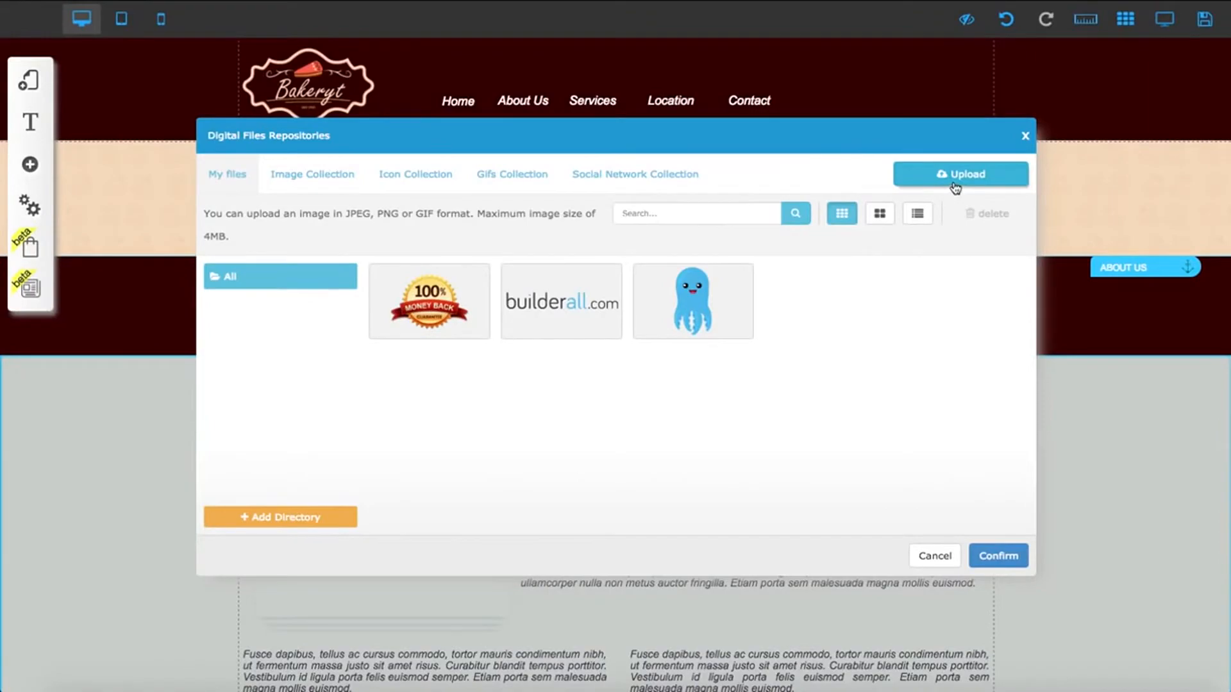
{"action": "left_click", "coordinate": [1025, 136]}
View the site-wide Settings and SEO options
{"action": "scroll", "coordinate": [569, 384], "scroll_direction": "up", "scroll_amount": 3}
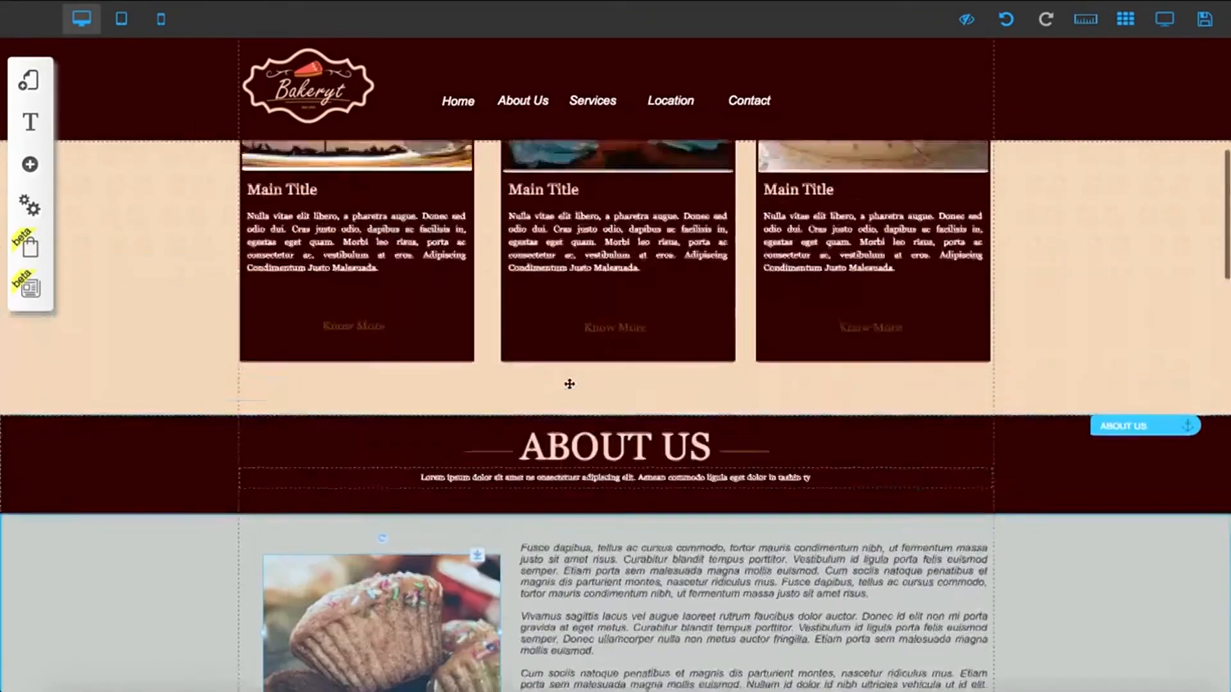
{"action": "scroll", "coordinate": [569, 384], "scroll_direction": "up", "scroll_amount": 10}
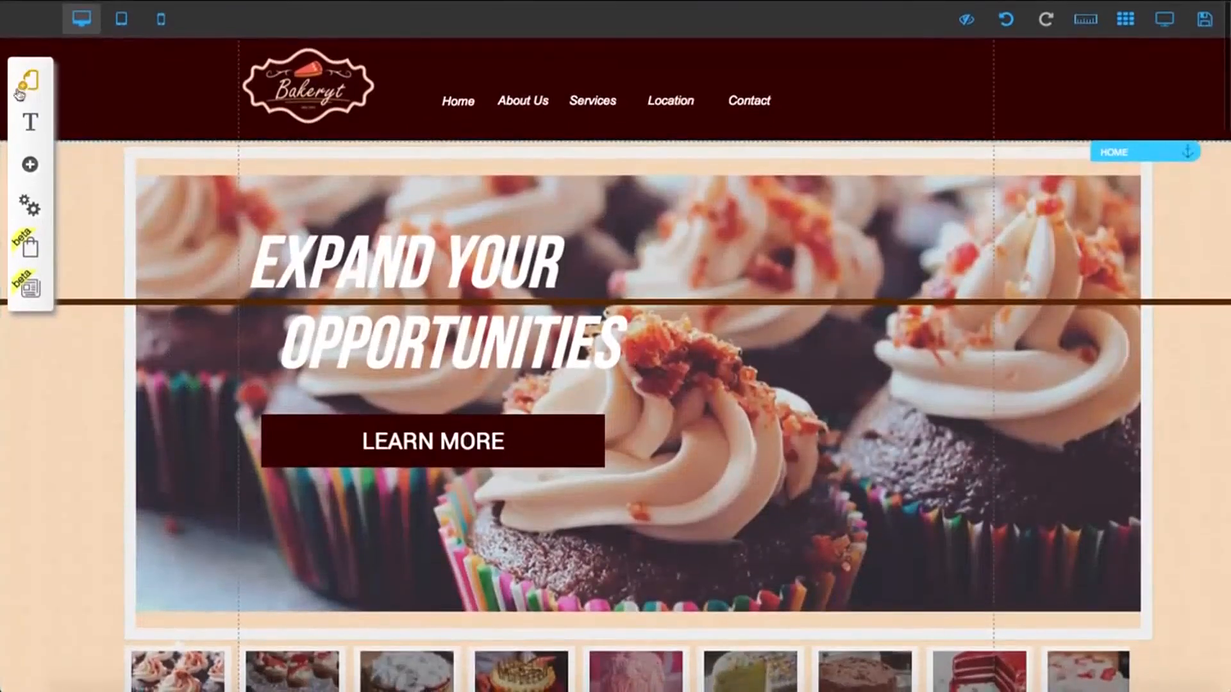
{"action": "left_click", "coordinate": [29, 205]}
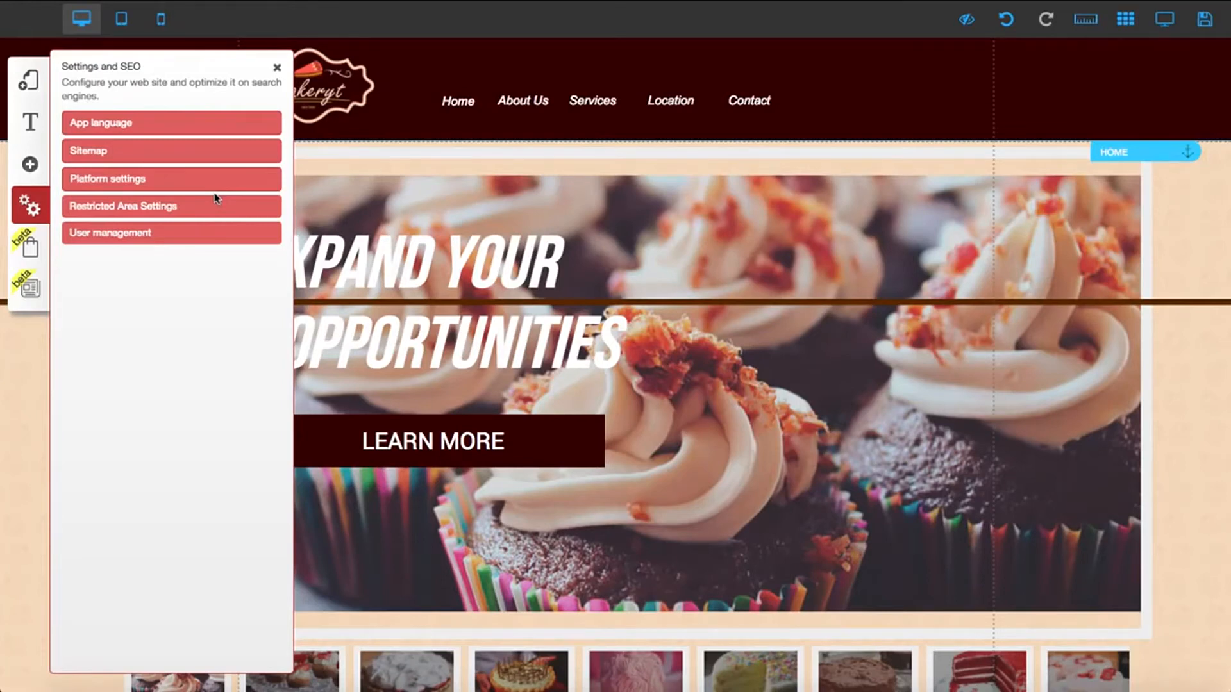
Examine the favicon, title, description, keyword and meta tag settings of the Site Bakery Express layout and close them
{"action": "left_click", "coordinate": [28, 81]}
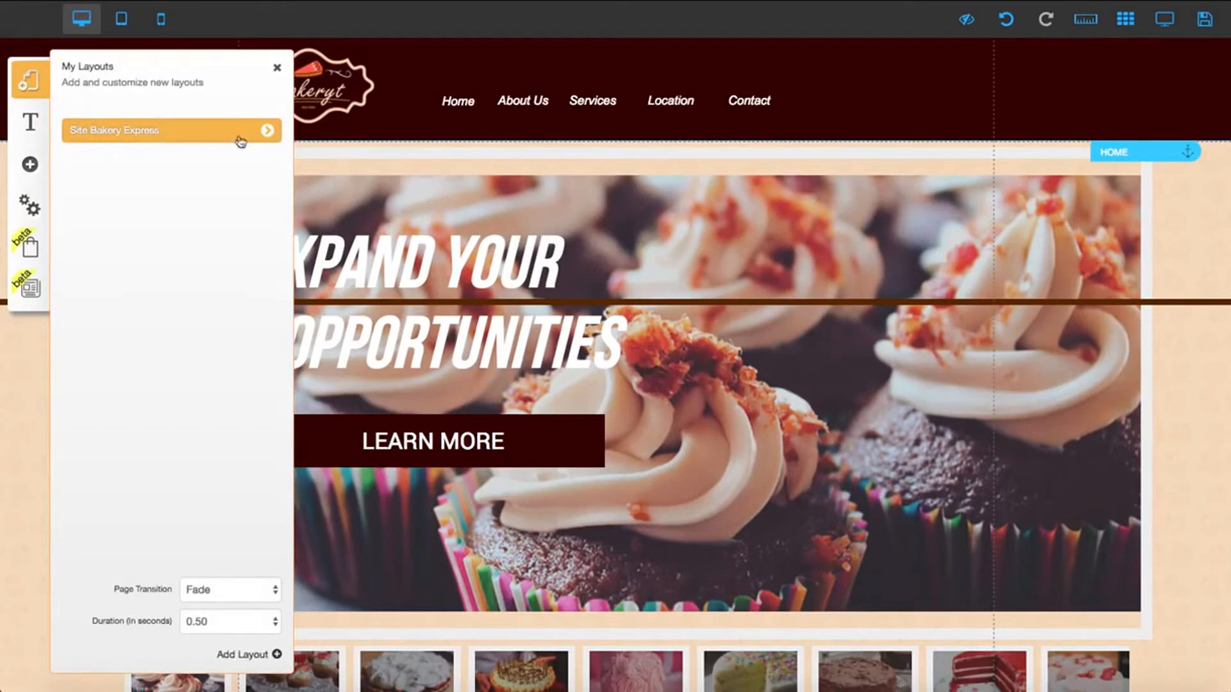
{"action": "left_click", "coordinate": [267, 130]}
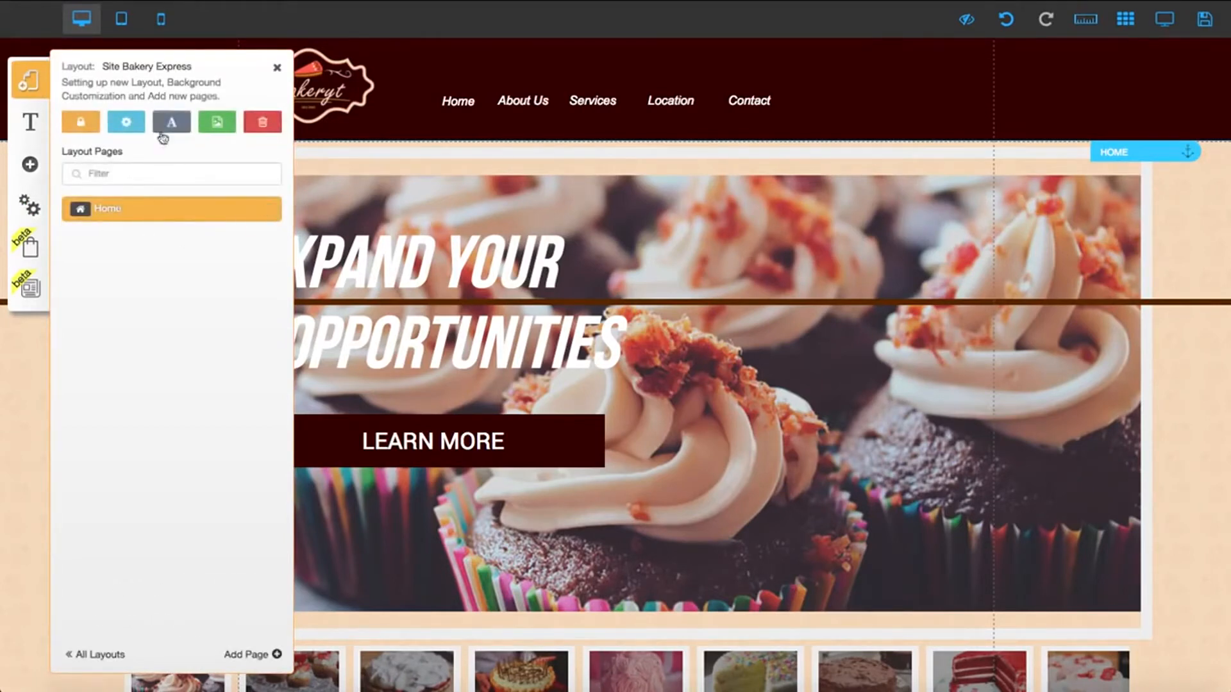
{"action": "left_click", "coordinate": [127, 125]}
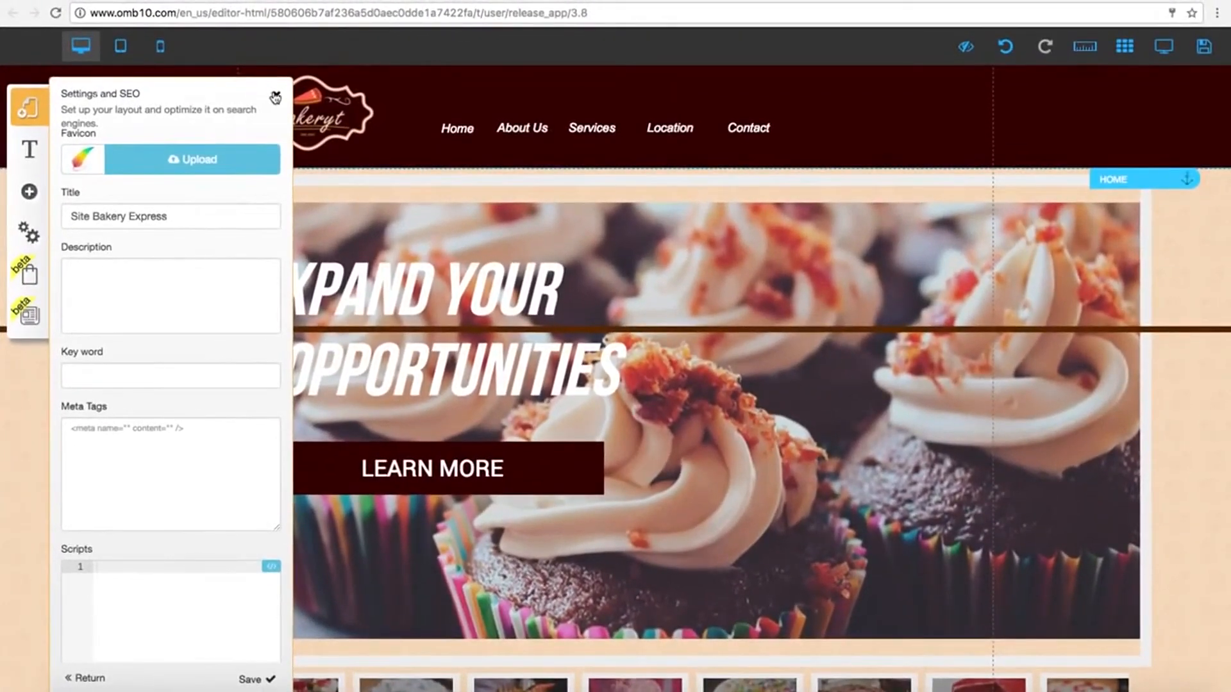
{"action": "left_click", "coordinate": [129, 218]}
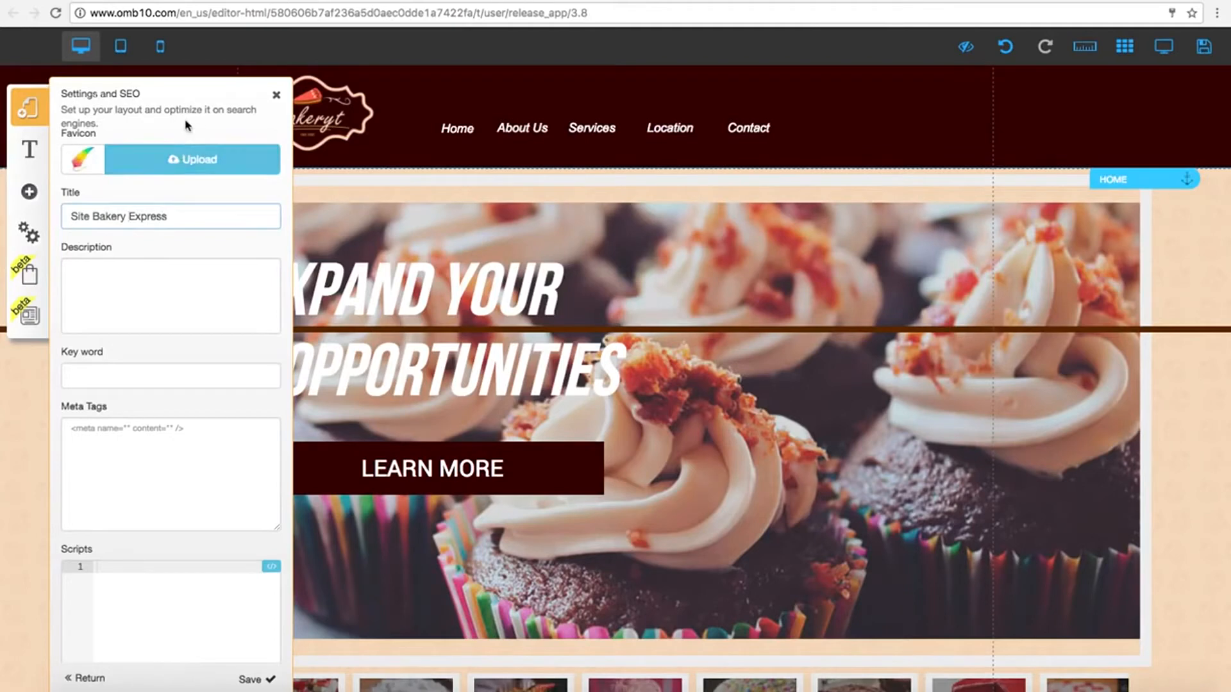
{"action": "left_click", "coordinate": [277, 96]}
Examine the Restricted Area Settings and the tablet and mobile Platform settings, closing both without changes
{"action": "left_click", "coordinate": [32, 231]}
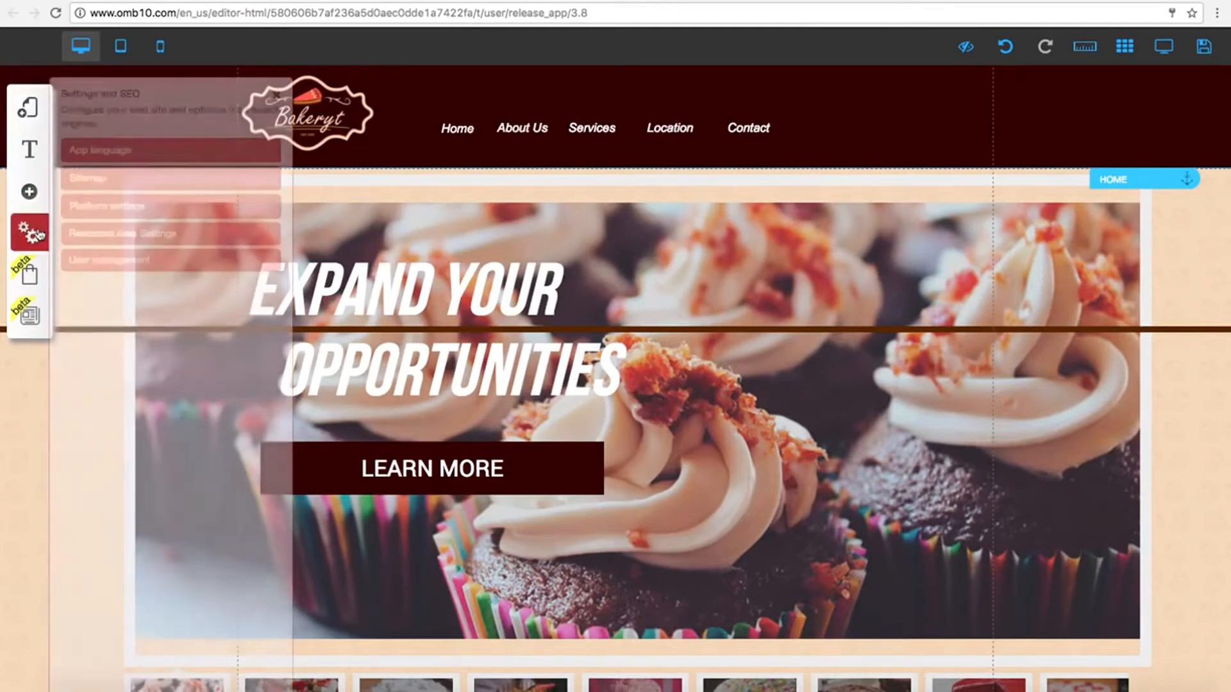
{"action": "left_click", "coordinate": [103, 233]}
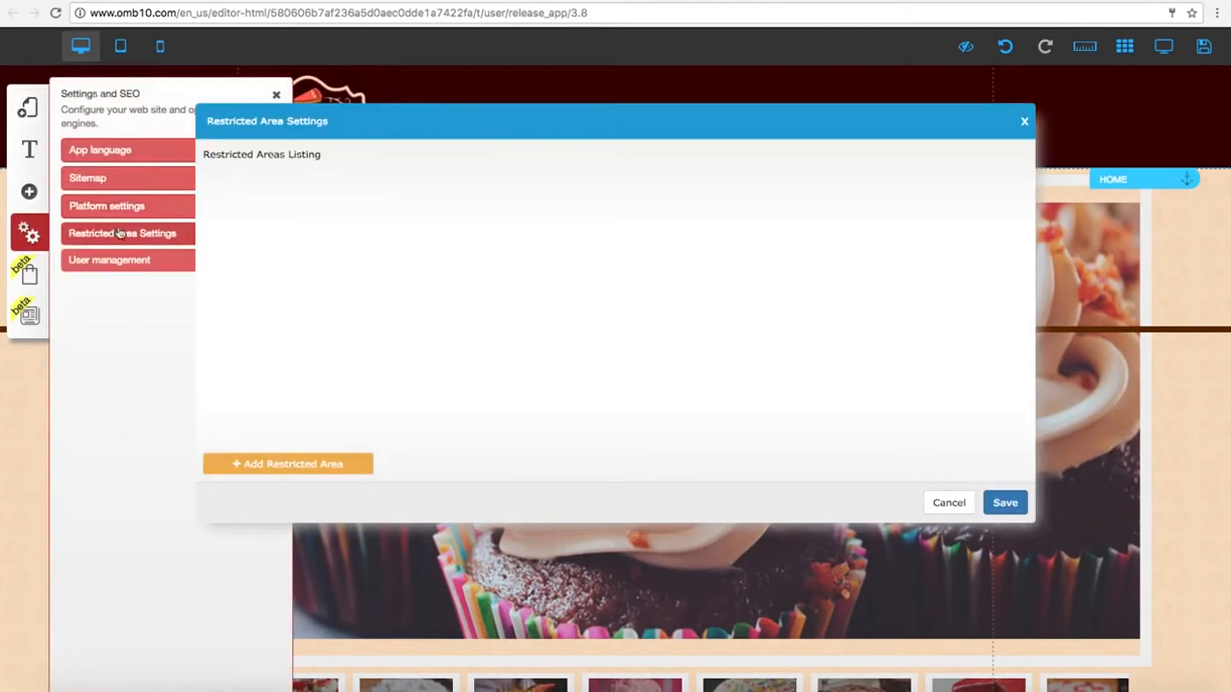
{"action": "left_click", "coordinate": [1025, 121]}
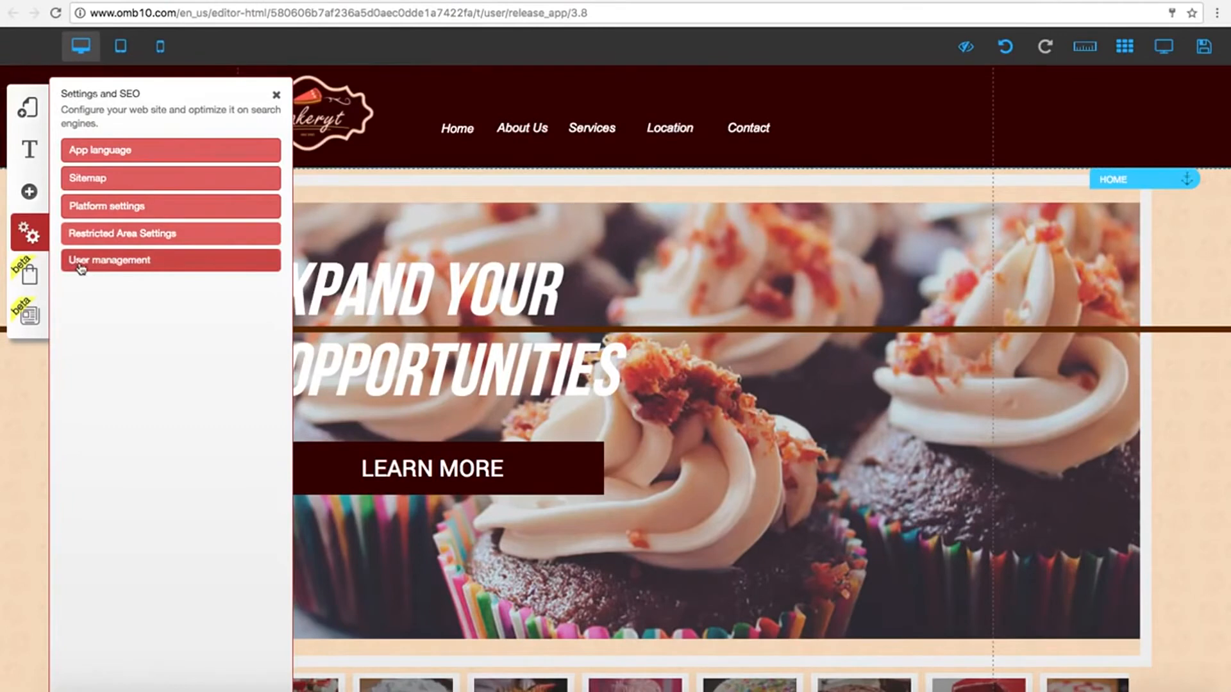
{"action": "left_click", "coordinate": [92, 206]}
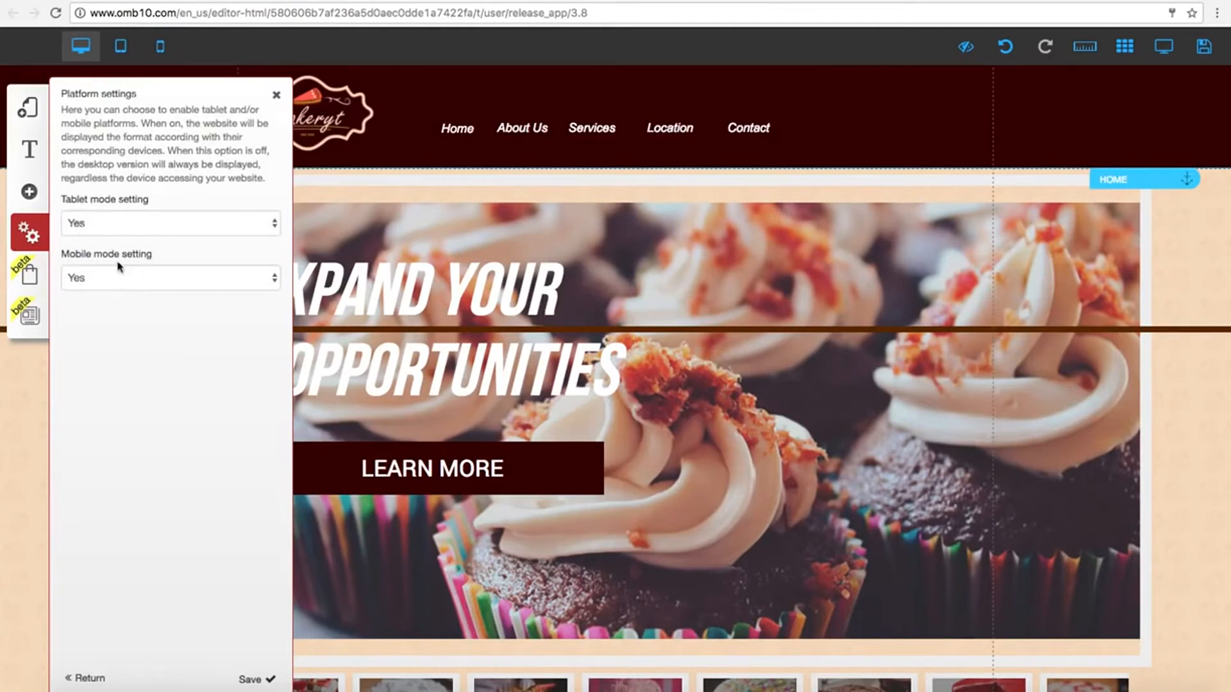
{"action": "left_click", "coordinate": [276, 95]}
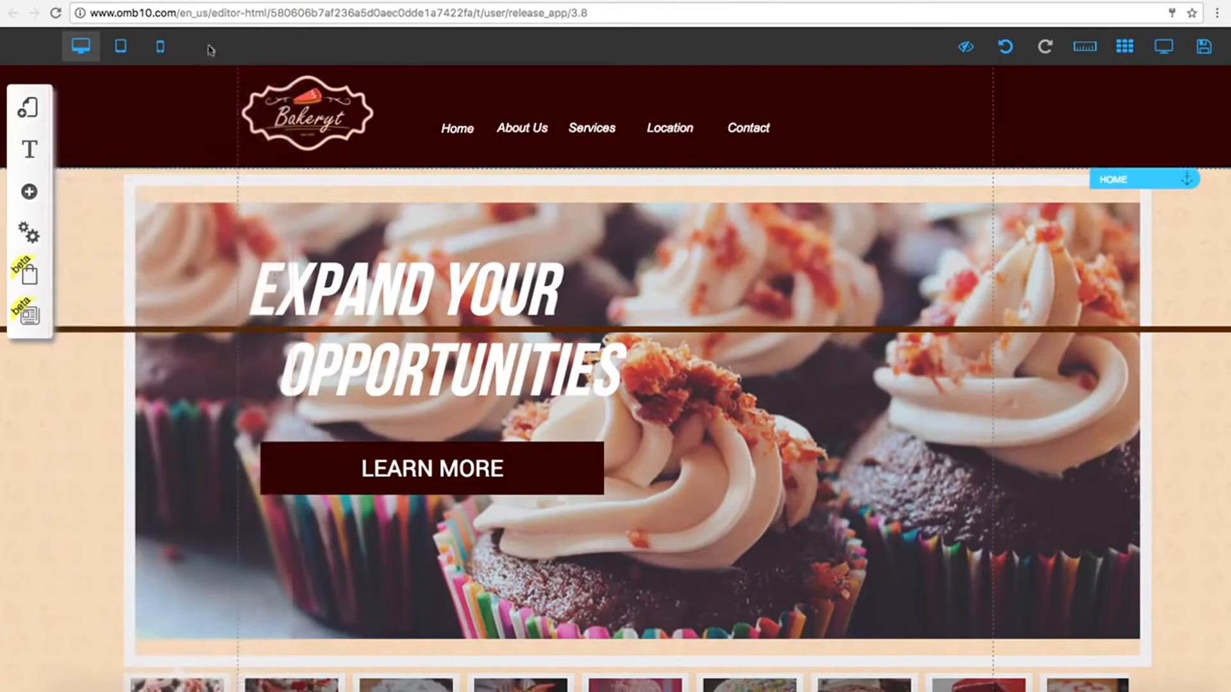
Switch to the tablet version, view the header banner's options and close them without changes
{"action": "left_click", "coordinate": [121, 47]}
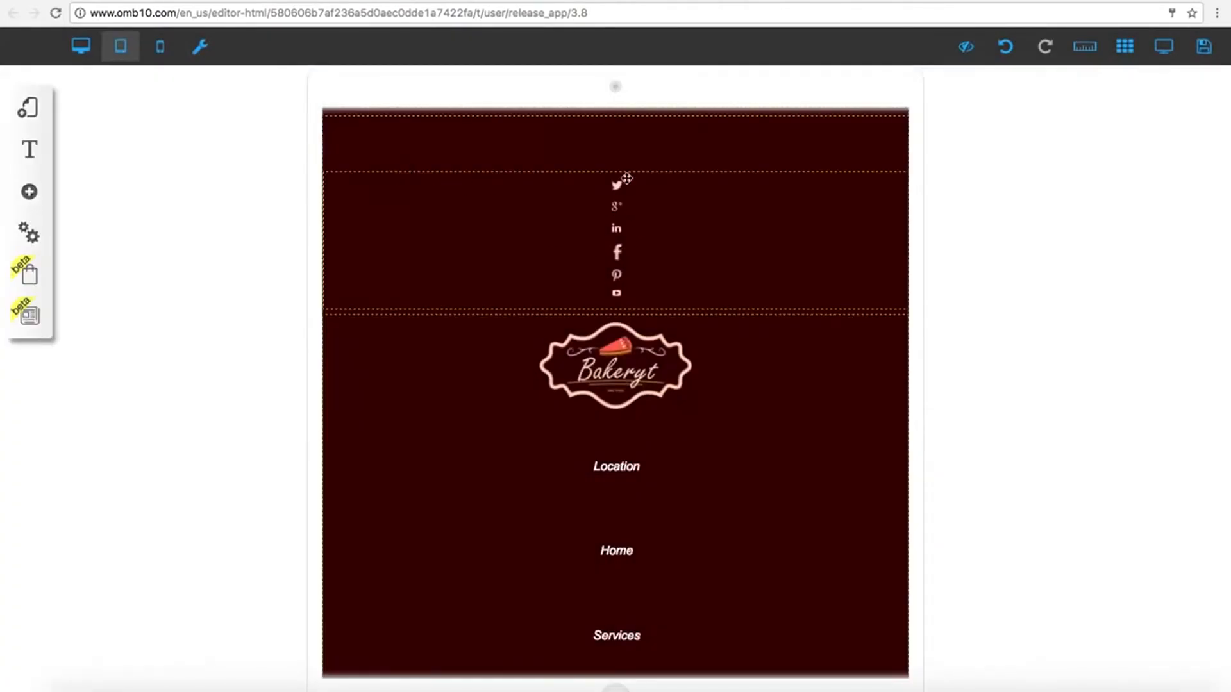
{"action": "left_click", "coordinate": [493, 230]}
{"action": "left_click", "coordinate": [494, 229]}
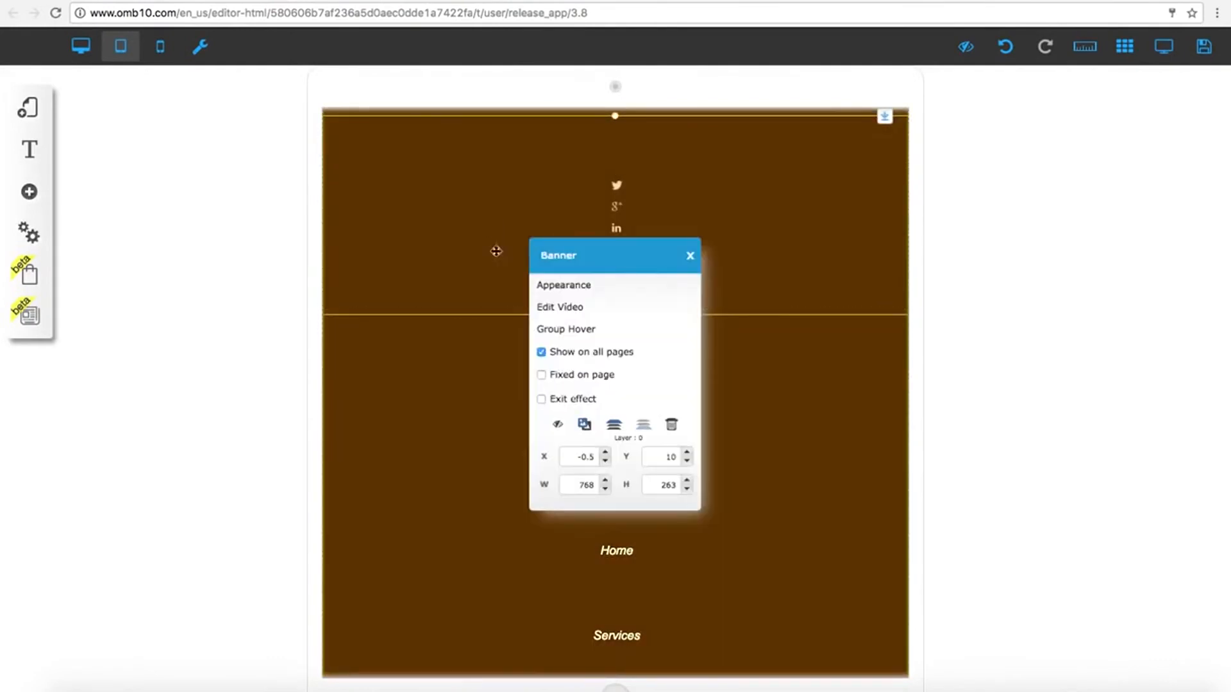
{"action": "scroll", "coordinate": [415, 354], "scroll_direction": "down", "scroll_amount": 6}
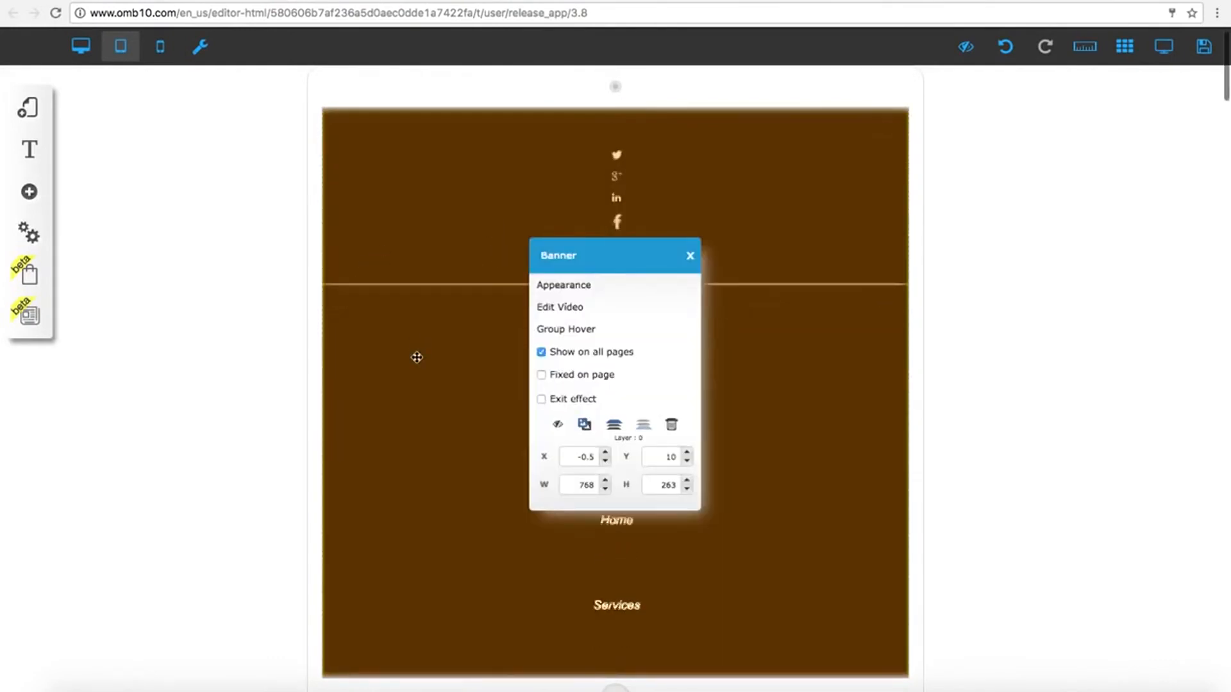
{"action": "left_click", "coordinate": [690, 256]}
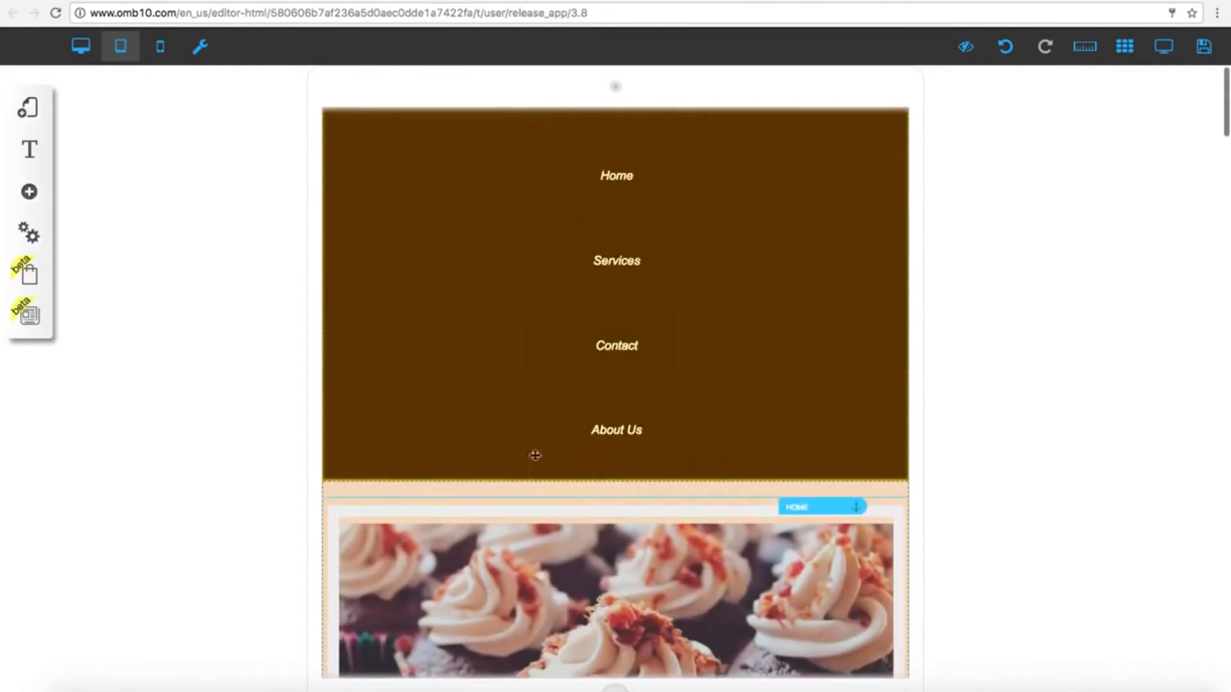
Move the cupcake gallery outside the tablet frame and dismiss the root element alert so it is not shown again
{"action": "left_click_drag", "start_coordinate": [656, 495], "coordinate": [975, 361]}
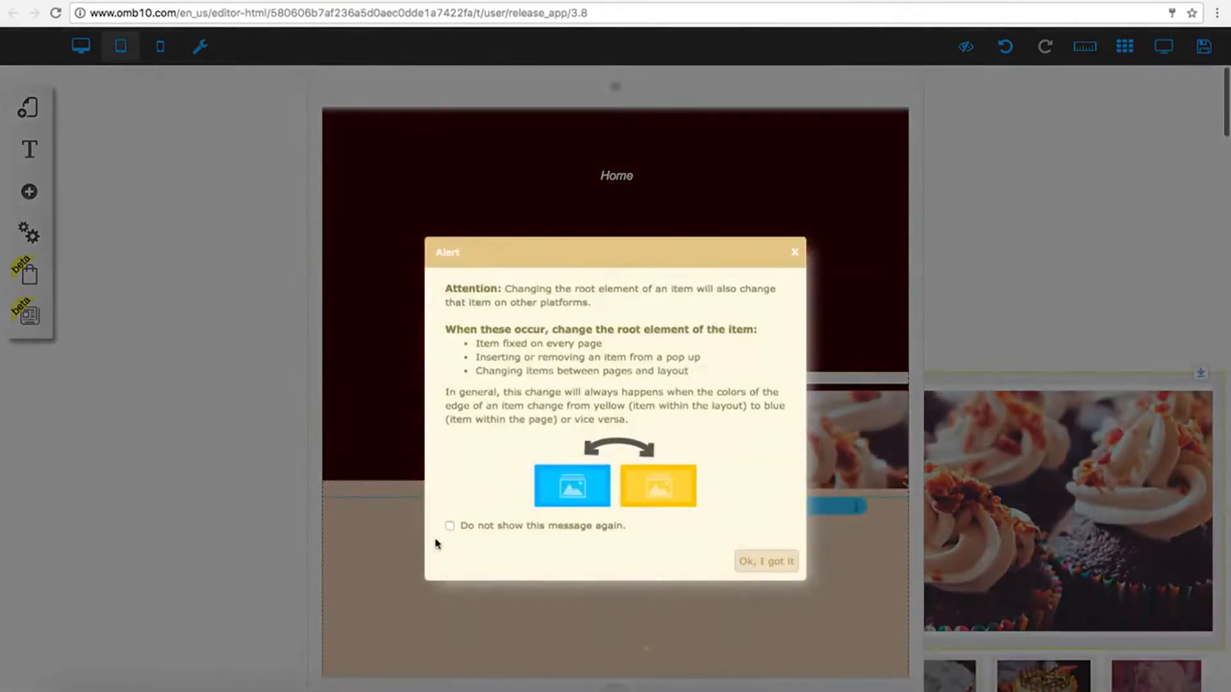
{"action": "left_click", "coordinate": [449, 527]}
{"action": "left_click", "coordinate": [769, 563]}
Shift the cupcake gallery and nearby page elements out of place in the tablet version, and automatically rearrange the layout
{"action": "left_click_drag", "start_coordinate": [788, 462], "coordinate": [481, 595]}
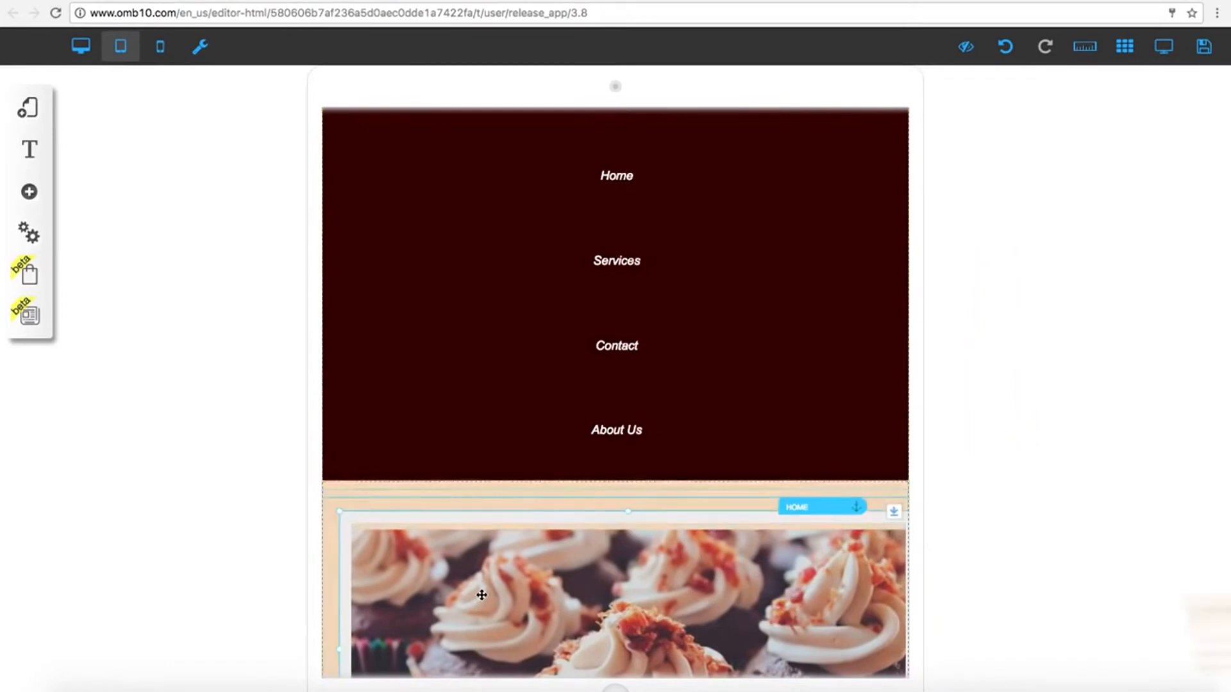
{"action": "scroll", "coordinate": [481, 595], "scroll_direction": "down", "scroll_amount": 2}
{"action": "left_click_drag", "start_coordinate": [386, 490], "coordinate": [635, 428]}
{"action": "scroll", "coordinate": [380, 483], "scroll_direction": "down", "scroll_amount": 2}
{"action": "left_click_drag", "start_coordinate": [476, 603], "coordinate": [260, 496]}
{"action": "left_click_drag", "start_coordinate": [496, 333], "coordinate": [505, 302]}
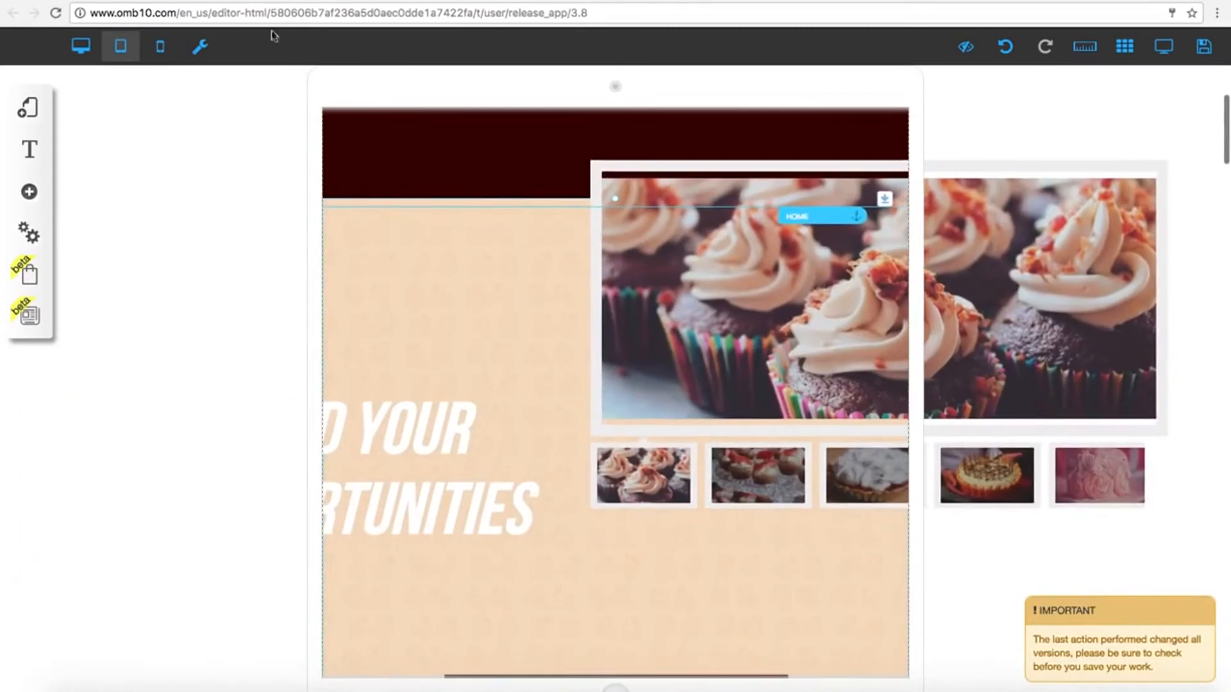
{"action": "left_click", "coordinate": [197, 50]}
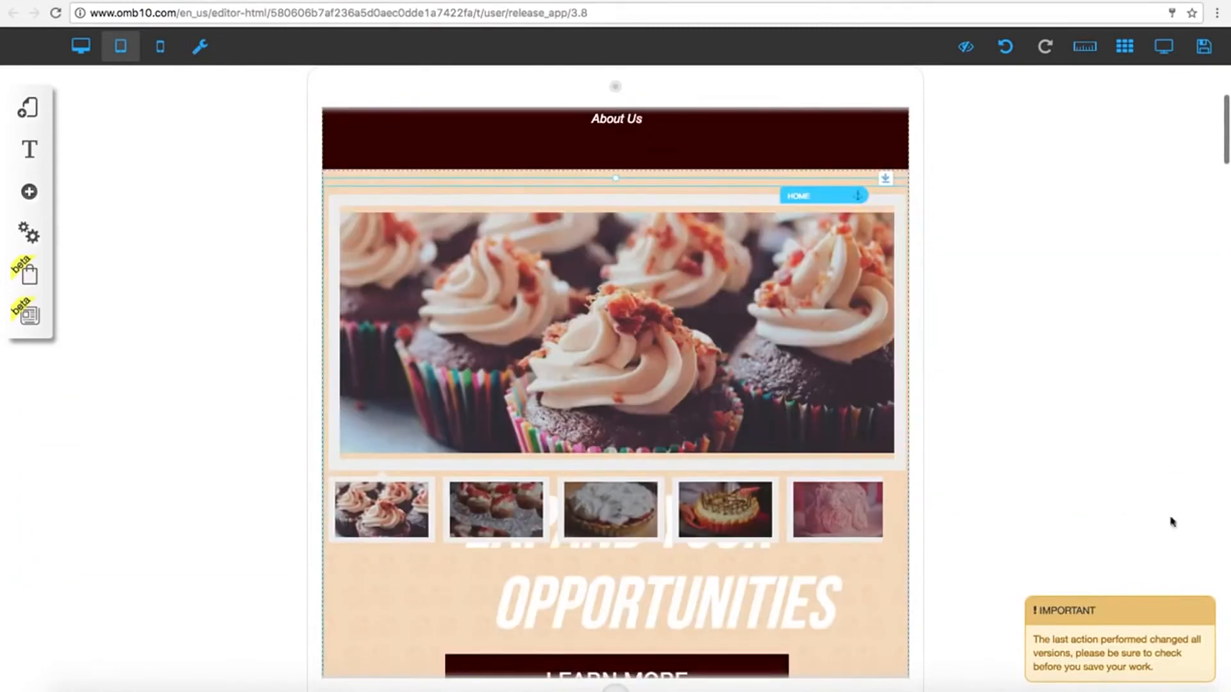
Push the "Expand Your Opportunities" text and everything under it down, clear of the gallery thumbnails, in the tablet version
{"action": "scroll", "coordinate": [680, 423], "scroll_direction": "down", "scroll_amount": 4}
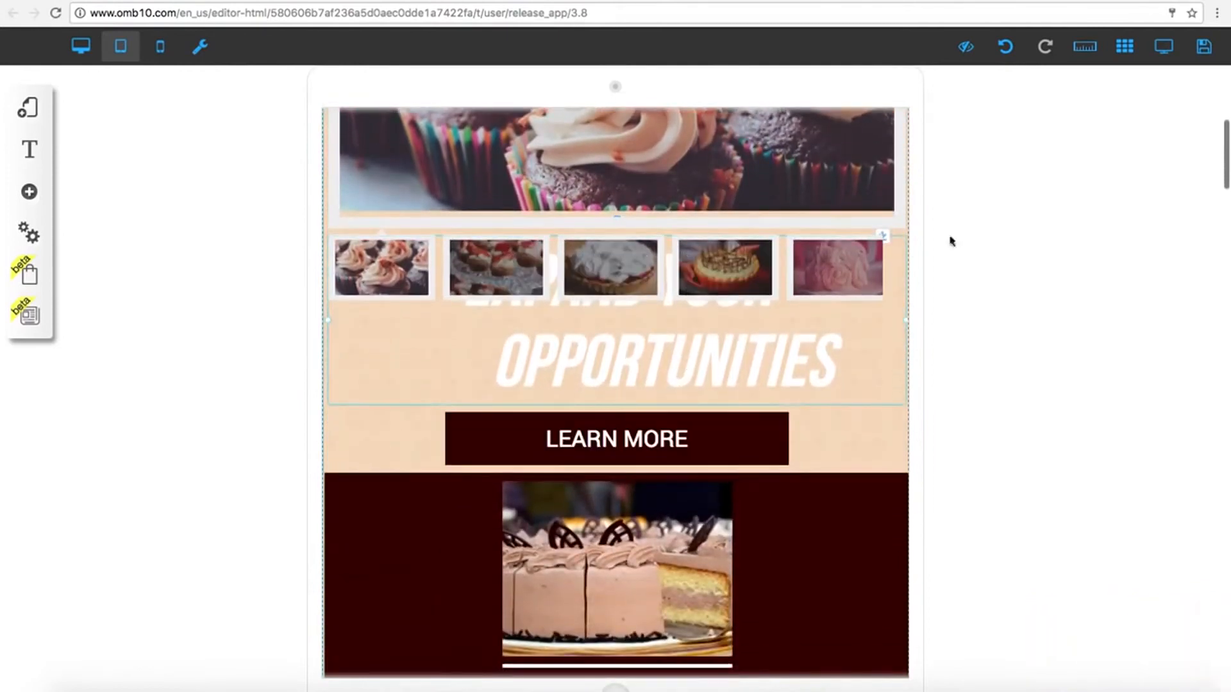
{"action": "left_click_drag", "start_coordinate": [887, 235], "coordinate": [879, 326]}
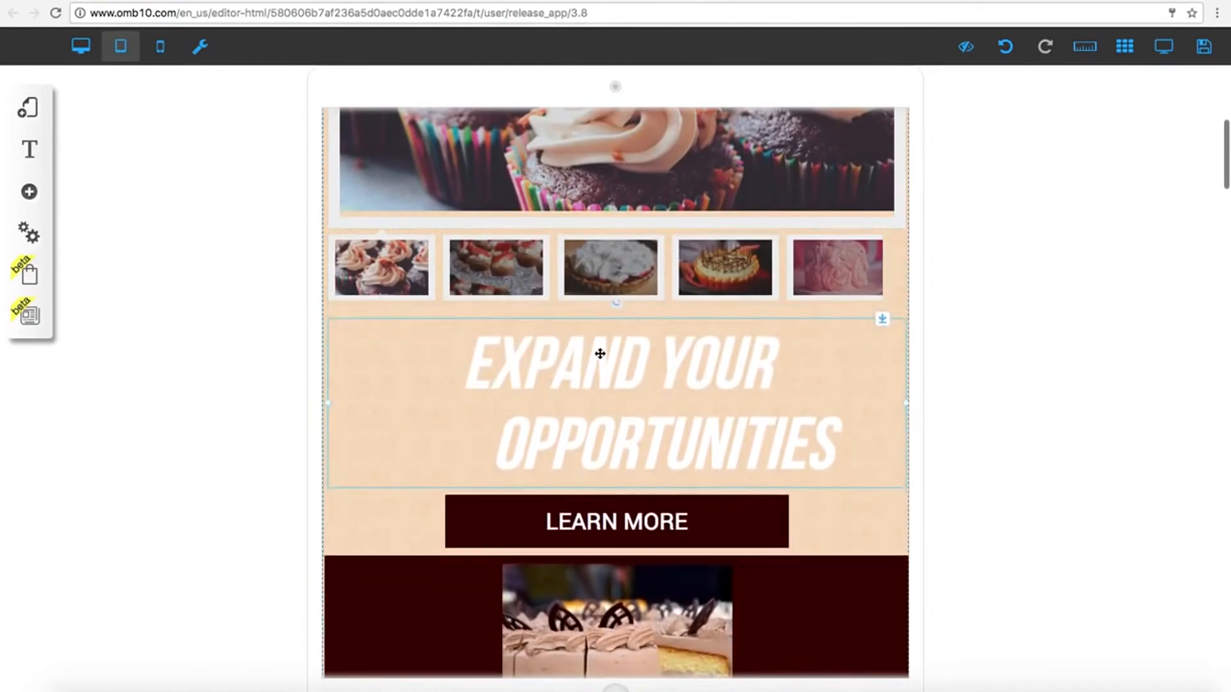
In the mobile version, pull the logo, social icons and header banner out of place and automatically rearrange the layout
{"action": "left_click", "coordinate": [167, 59]}
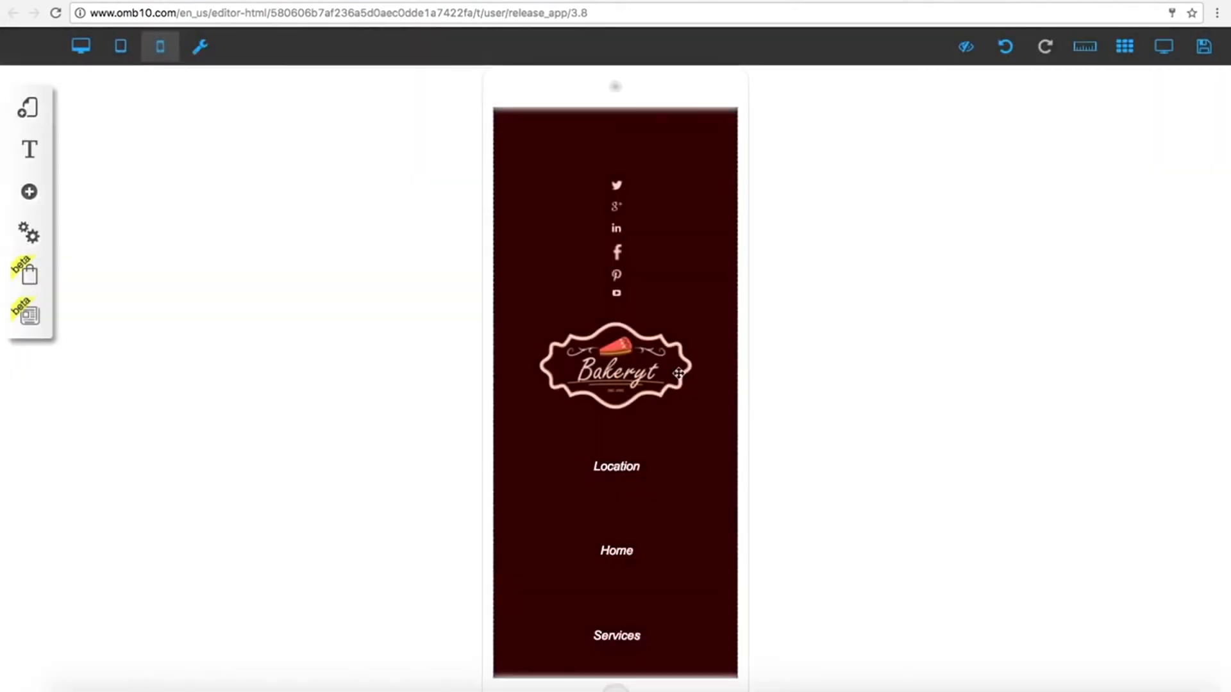
{"action": "left_click_drag", "start_coordinate": [679, 373], "coordinate": [918, 374]}
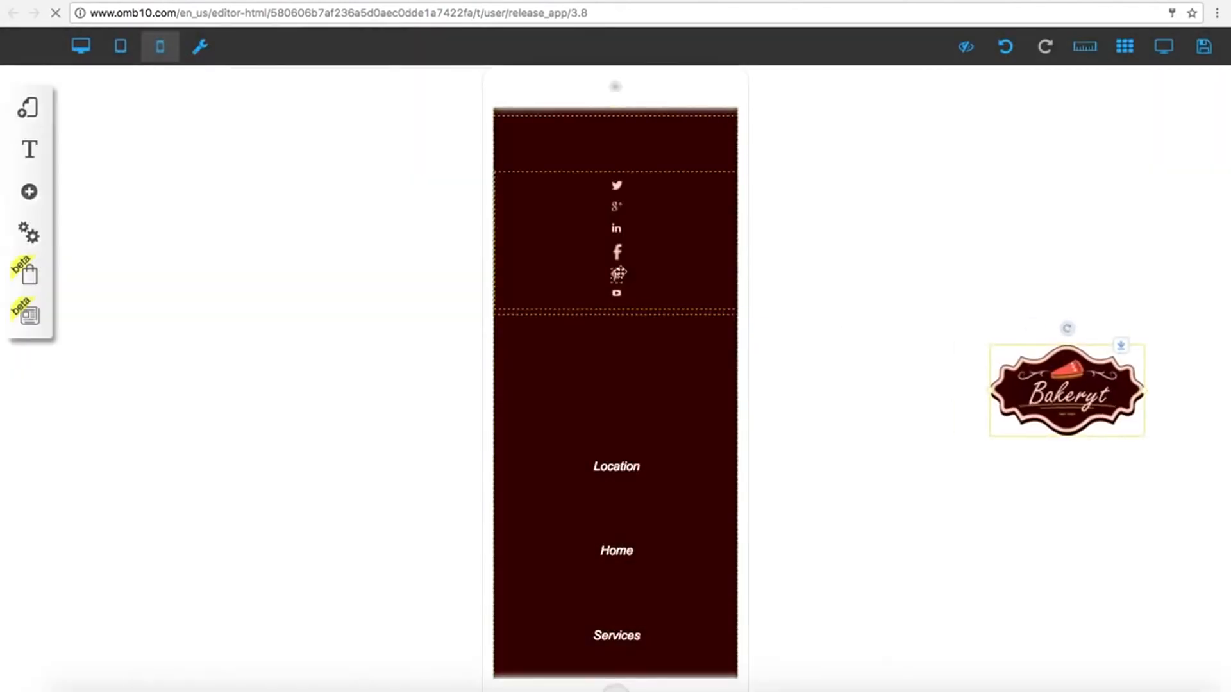
{"action": "left_click_drag", "start_coordinate": [613, 198], "coordinate": [922, 275]}
{"action": "left_click_drag", "start_coordinate": [675, 180], "coordinate": [648, 400]}
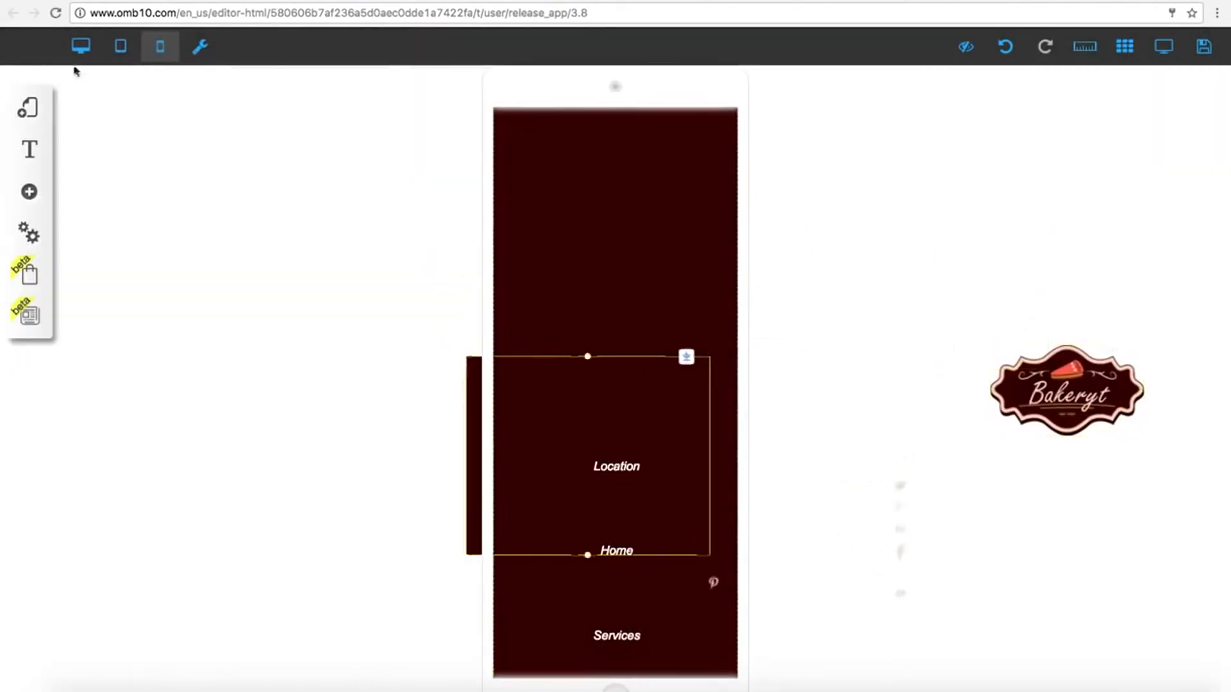
{"action": "left_click", "coordinate": [206, 57]}
{"action": "scroll", "coordinate": [775, 350], "scroll_direction": "down", "scroll_amount": 2}
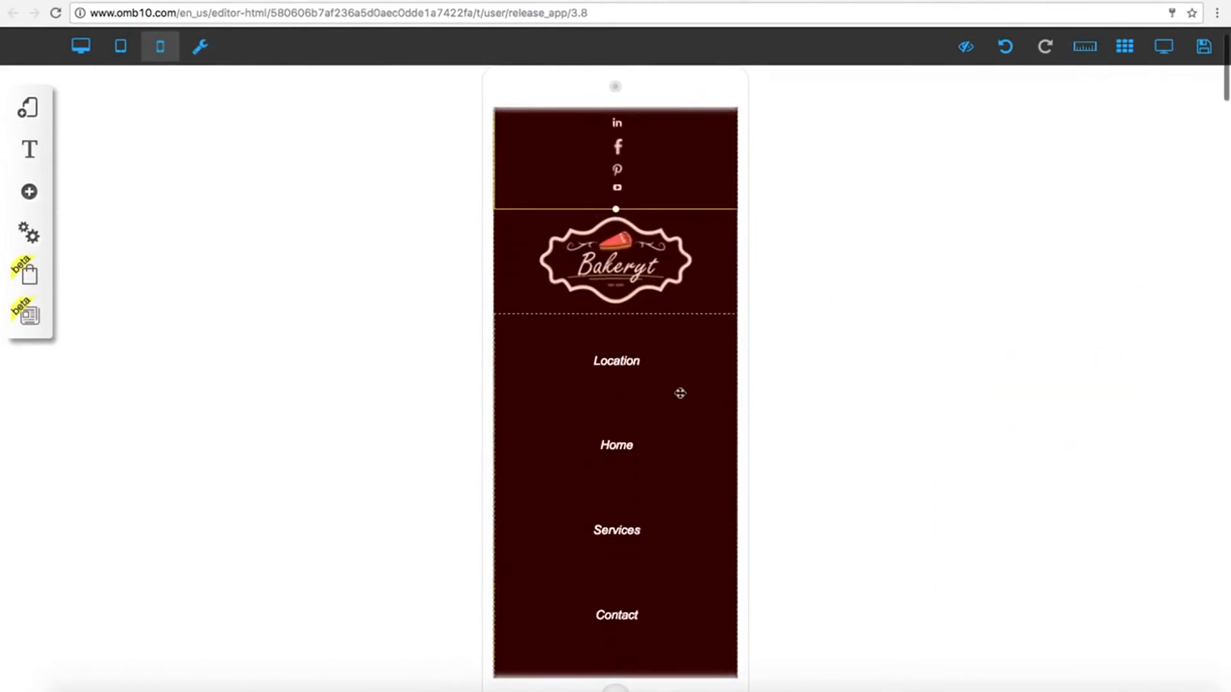
Set the mobile "Expand Your Opportunities" text to a 70px font size and about 105px line spacing
{"action": "scroll", "coordinate": [680, 393], "scroll_direction": "down", "scroll_amount": 10}
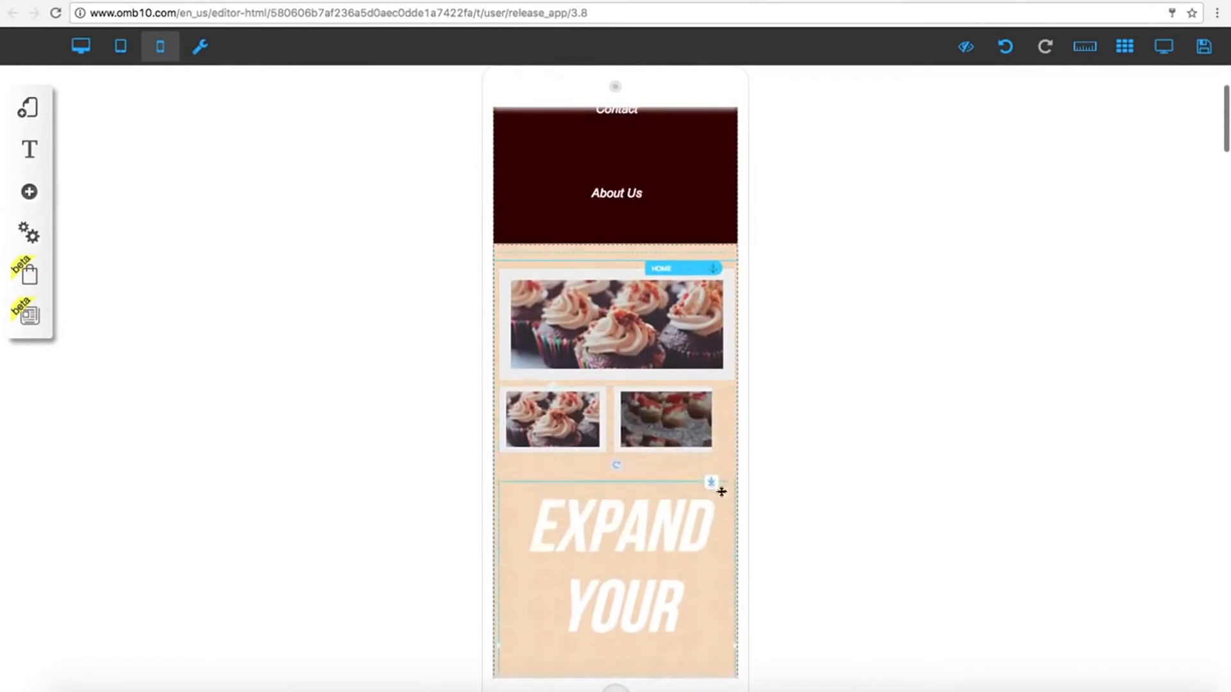
{"action": "scroll", "coordinate": [670, 490], "scroll_direction": "down", "scroll_amount": 5}
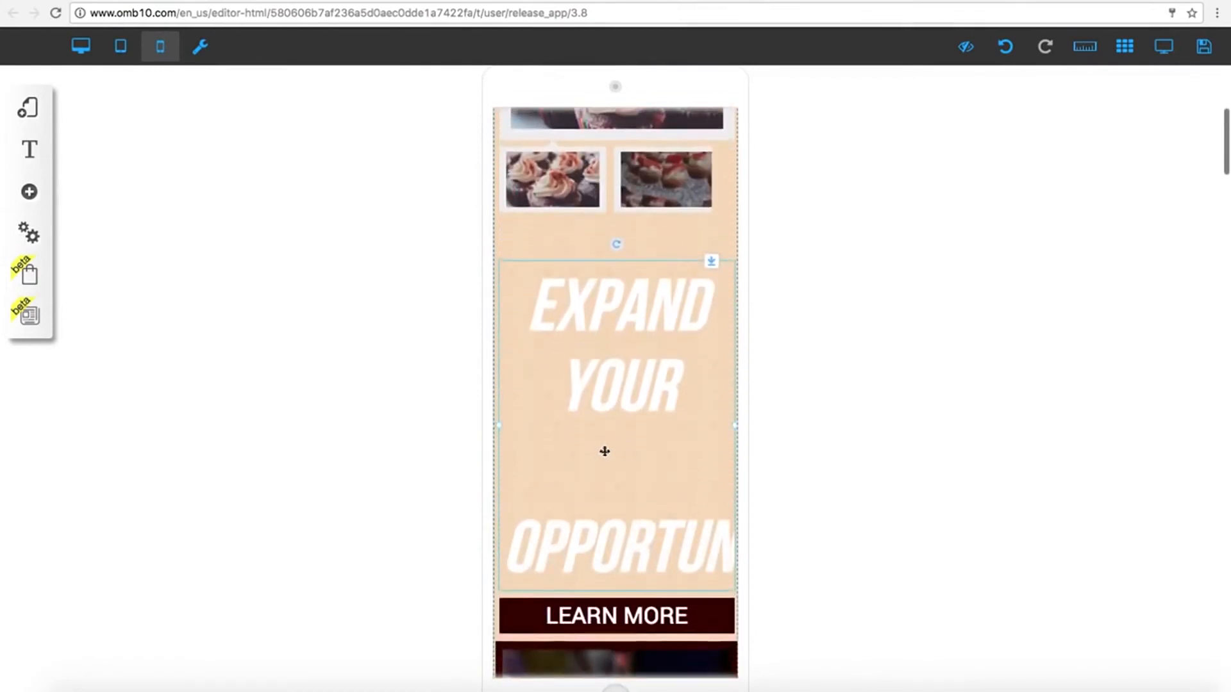
{"action": "left_click", "coordinate": [610, 402]}
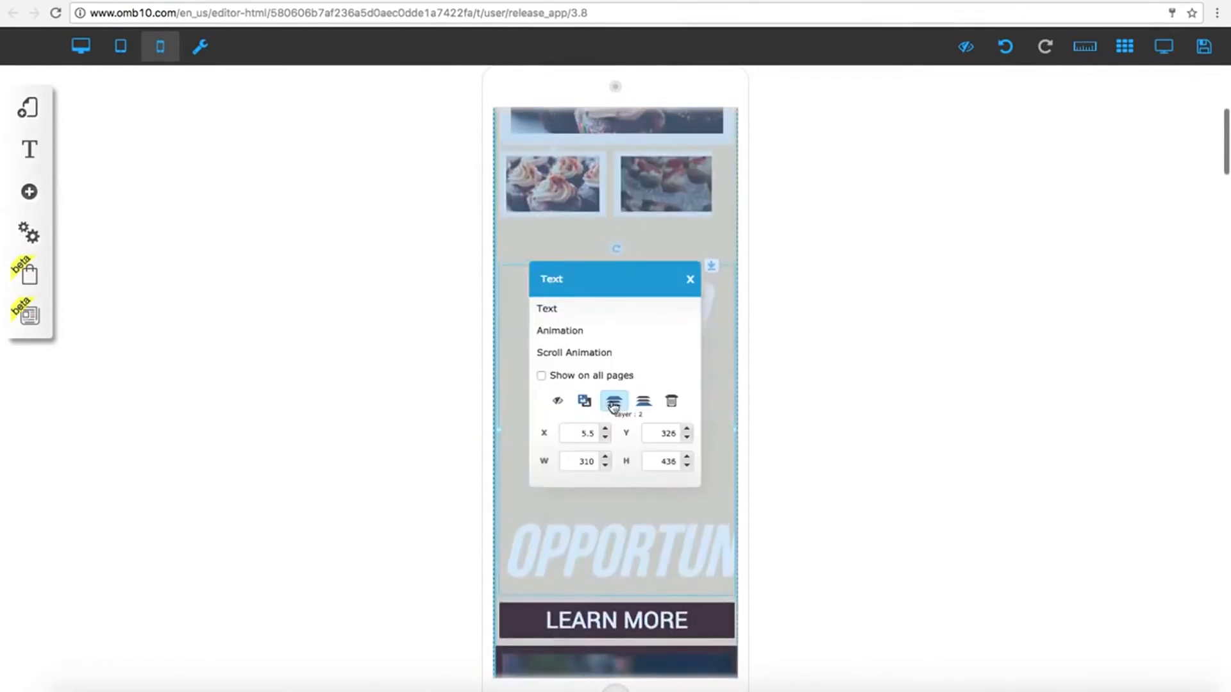
{"action": "left_click", "coordinate": [565, 313]}
{"action": "left_click_drag", "start_coordinate": [539, 385], "coordinate": [543, 434]}
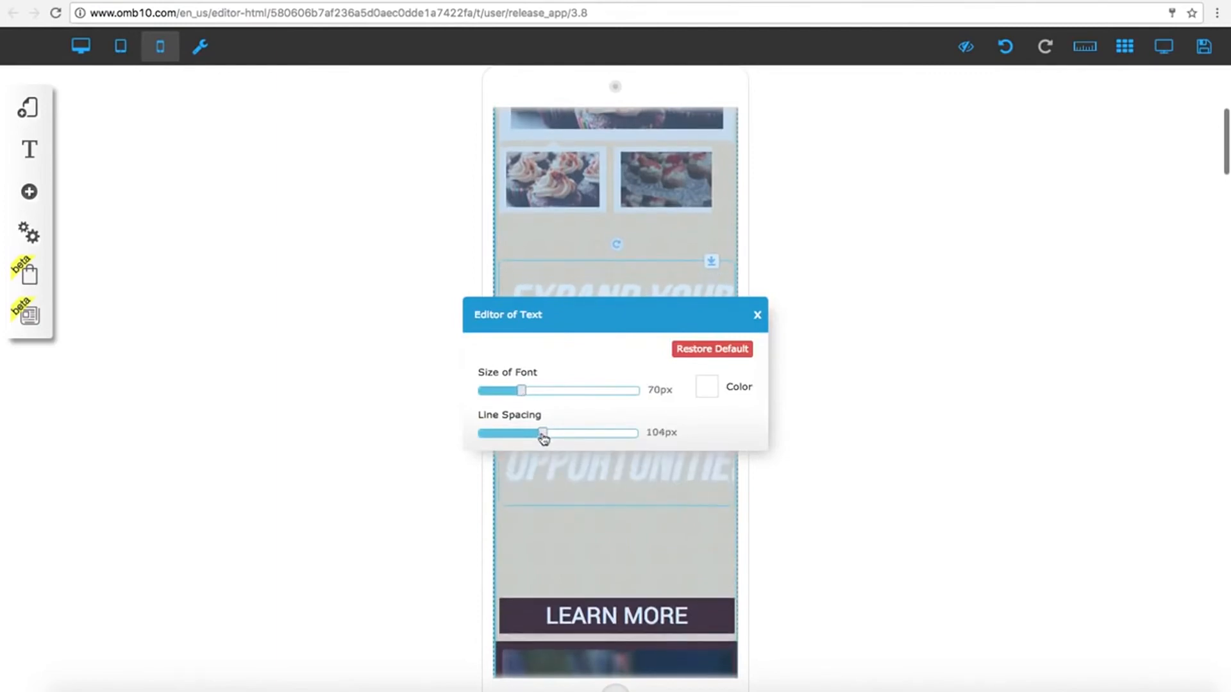
View the color choices for the mobile headline text and close the text editor without picking a color
{"action": "left_click", "coordinate": [706, 390]}
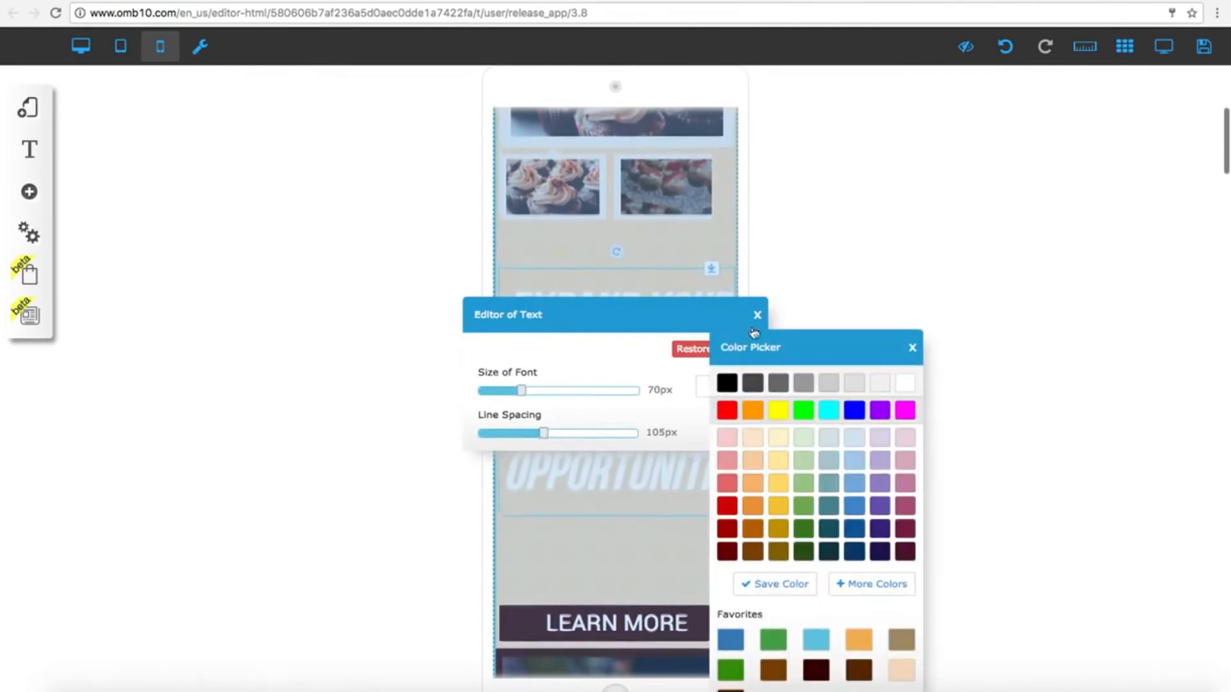
{"action": "left_click", "coordinate": [757, 315]}
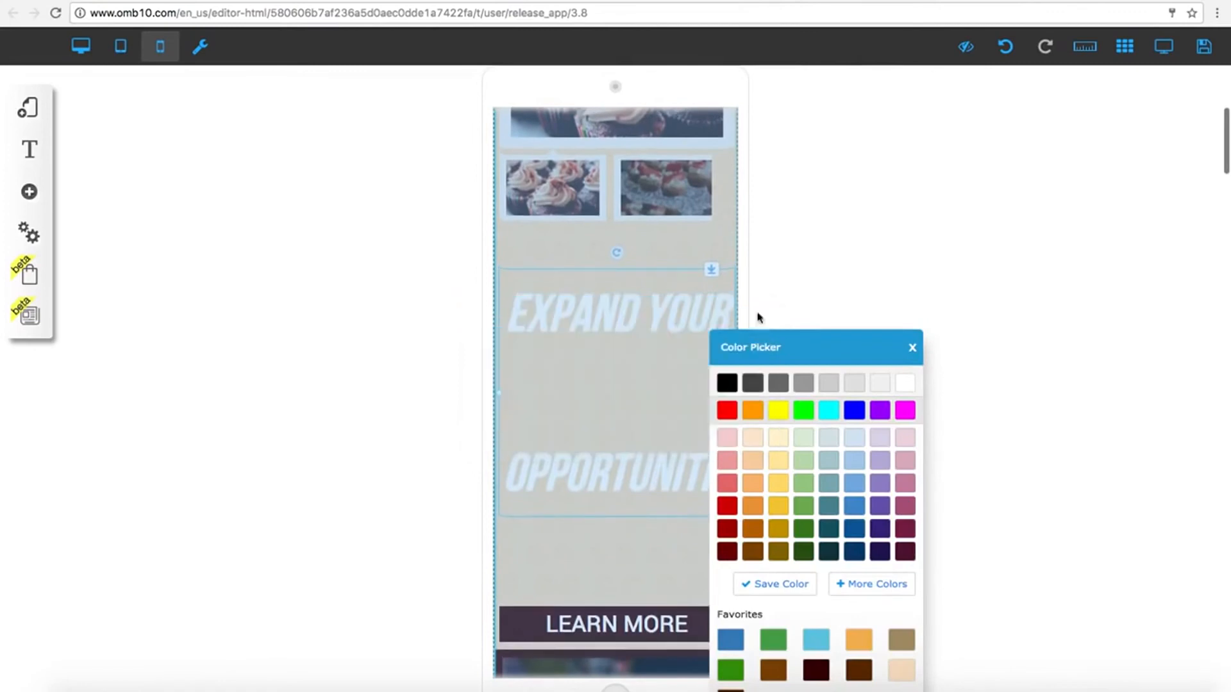
{"action": "left_click", "coordinate": [913, 348]}
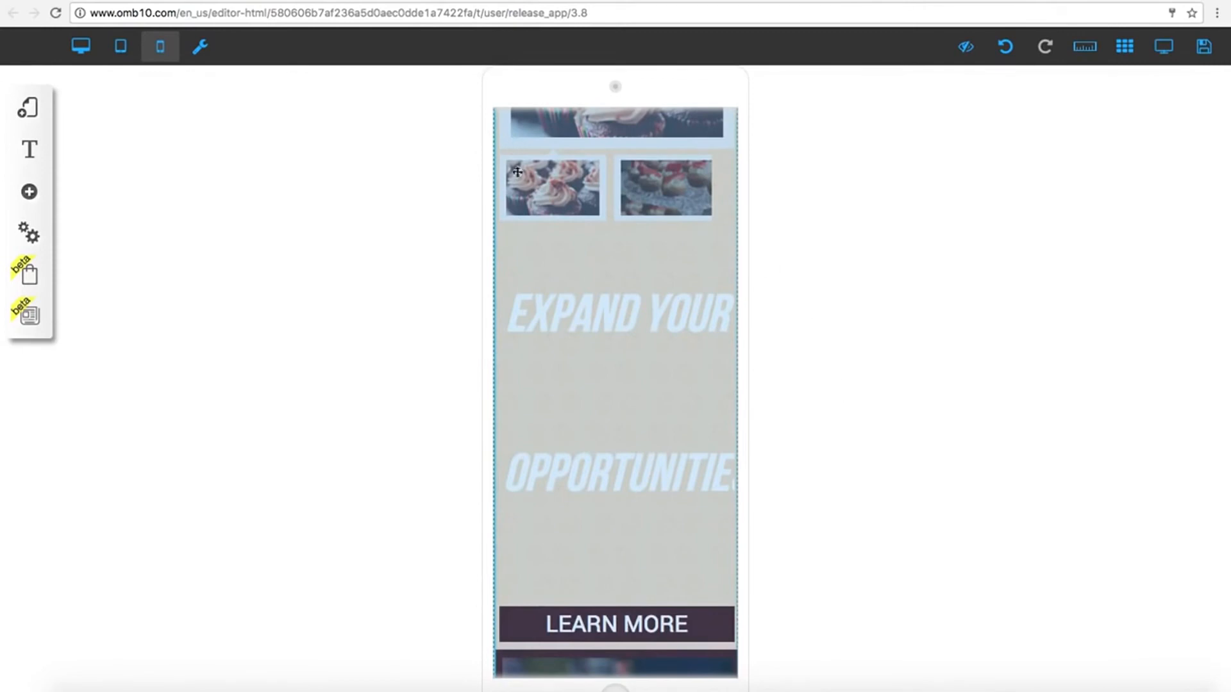
Hide the Bakeryt logo in the tablet version and return to the desktop version to check its header
{"action": "left_click", "coordinate": [82, 49]}
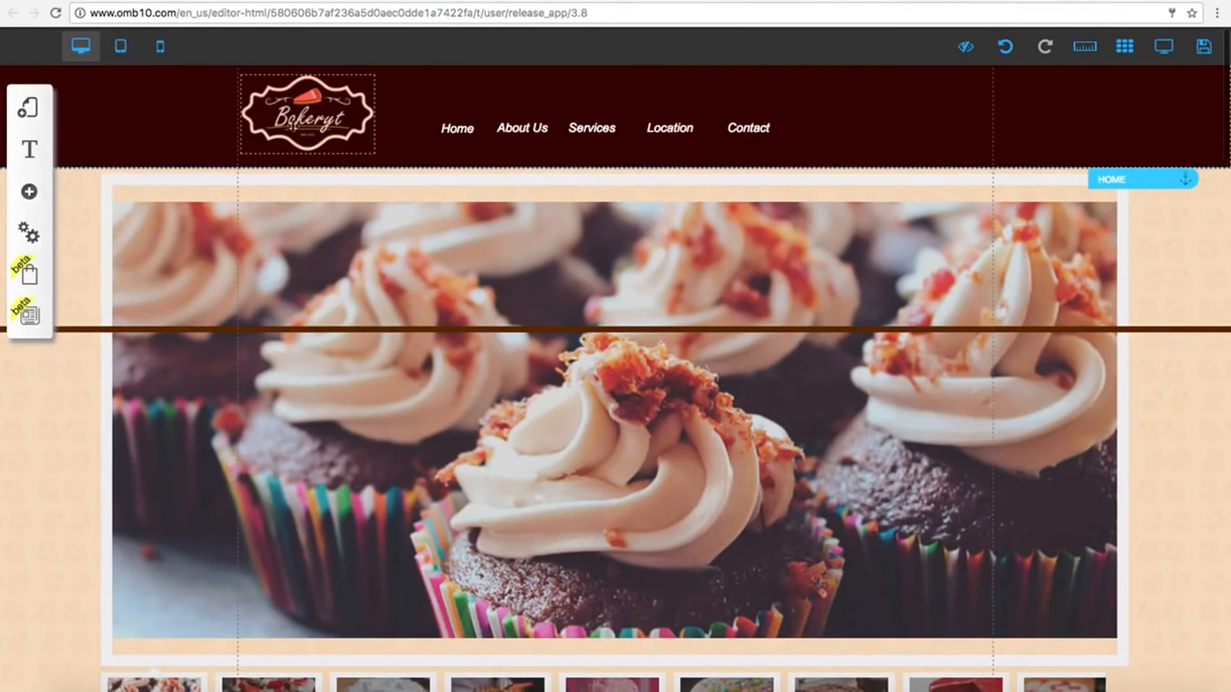
{"action": "left_click", "coordinate": [134, 49]}
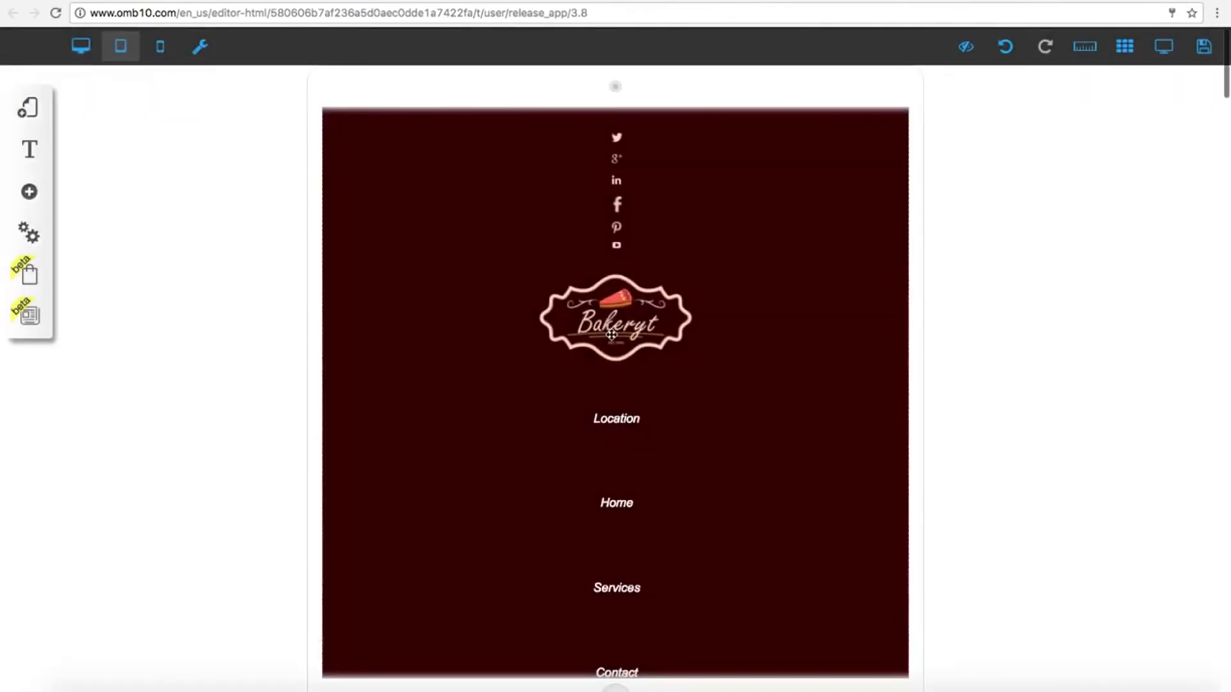
{"action": "left_click", "coordinate": [611, 334]}
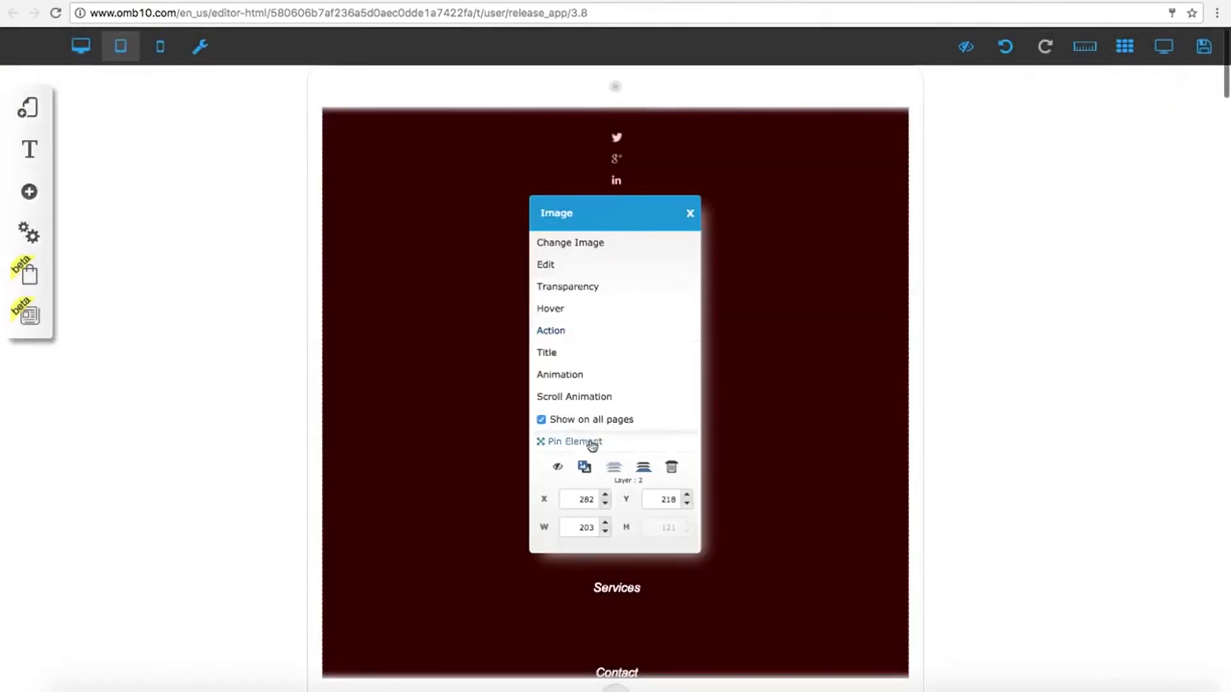
{"action": "left_click", "coordinate": [555, 467]}
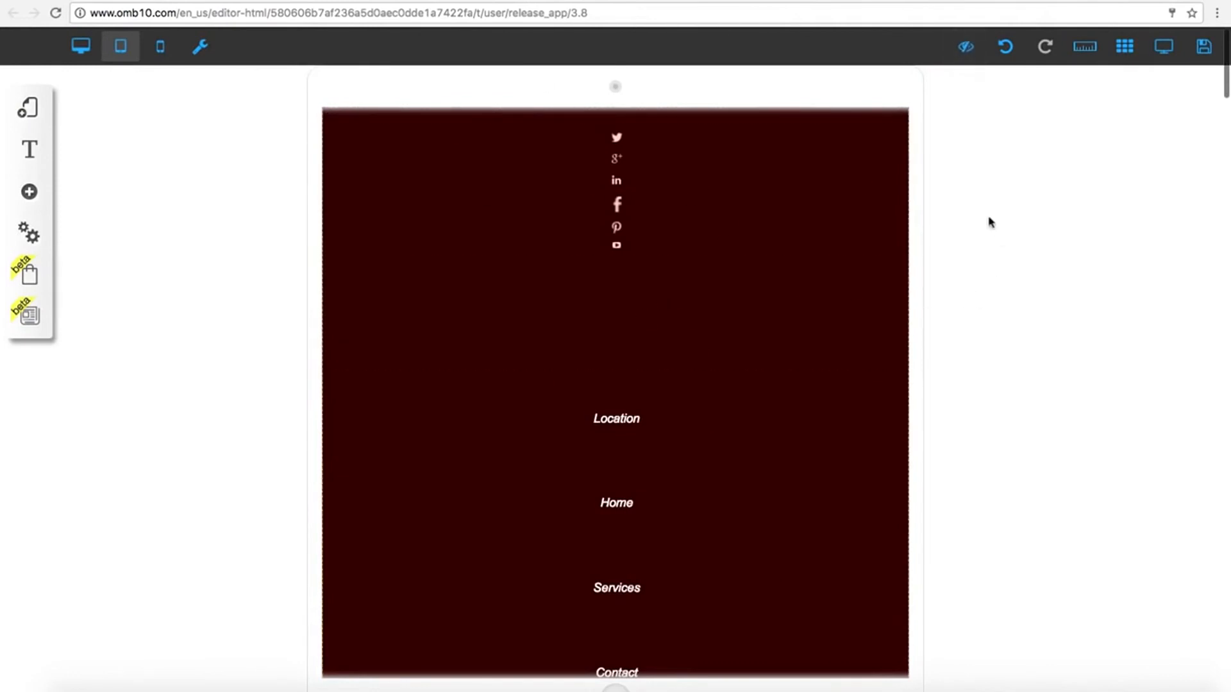
{"action": "left_click", "coordinate": [90, 50]}
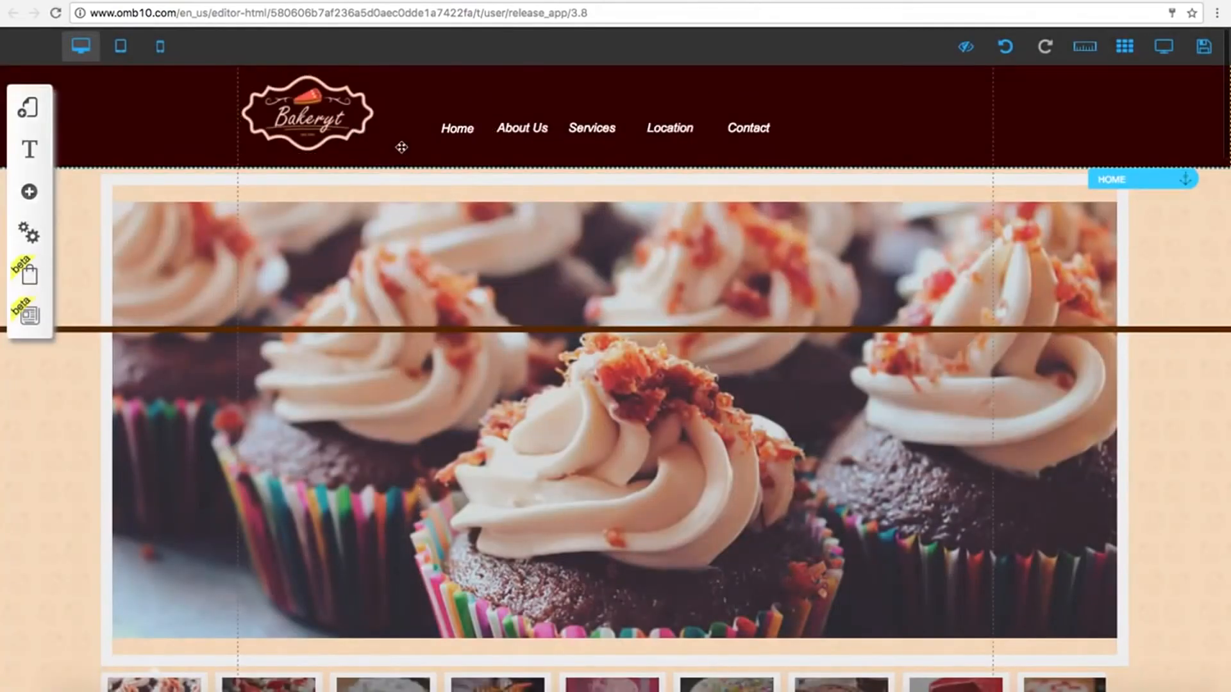
Register the site under the name "bakery" and save the changes to the Site Bakery Express layout and Home page
{"action": "left_click", "coordinate": [1201, 51]}
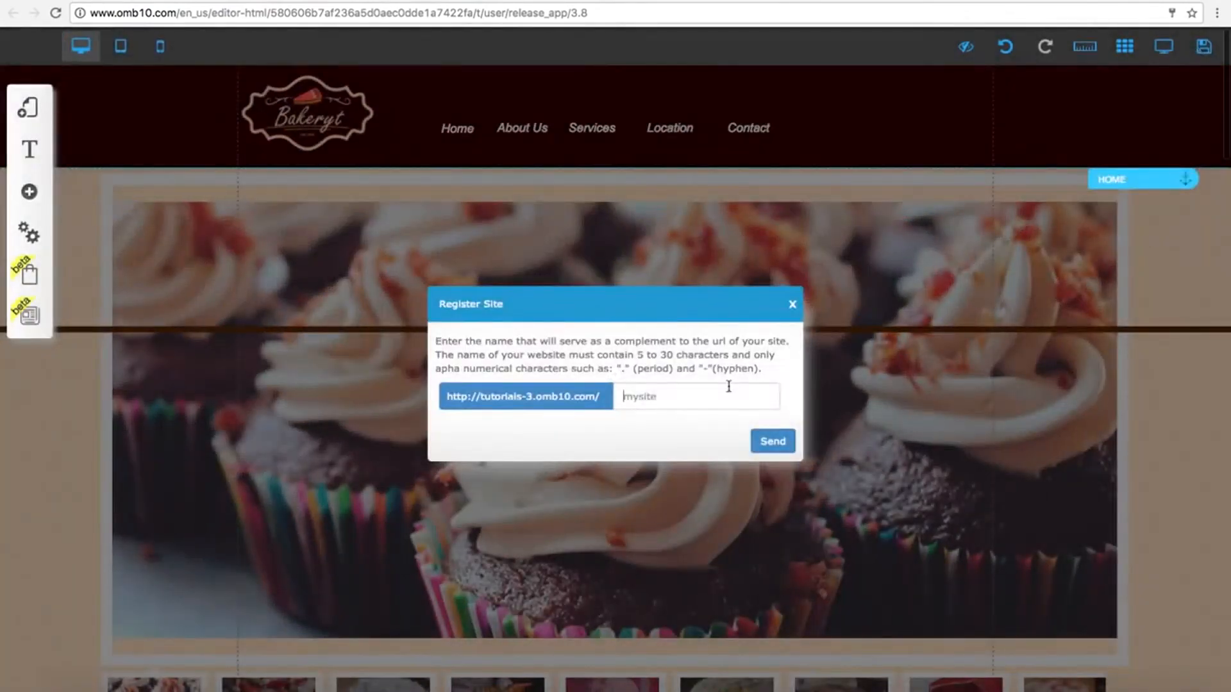
{"action": "left_click", "coordinate": [729, 386]}
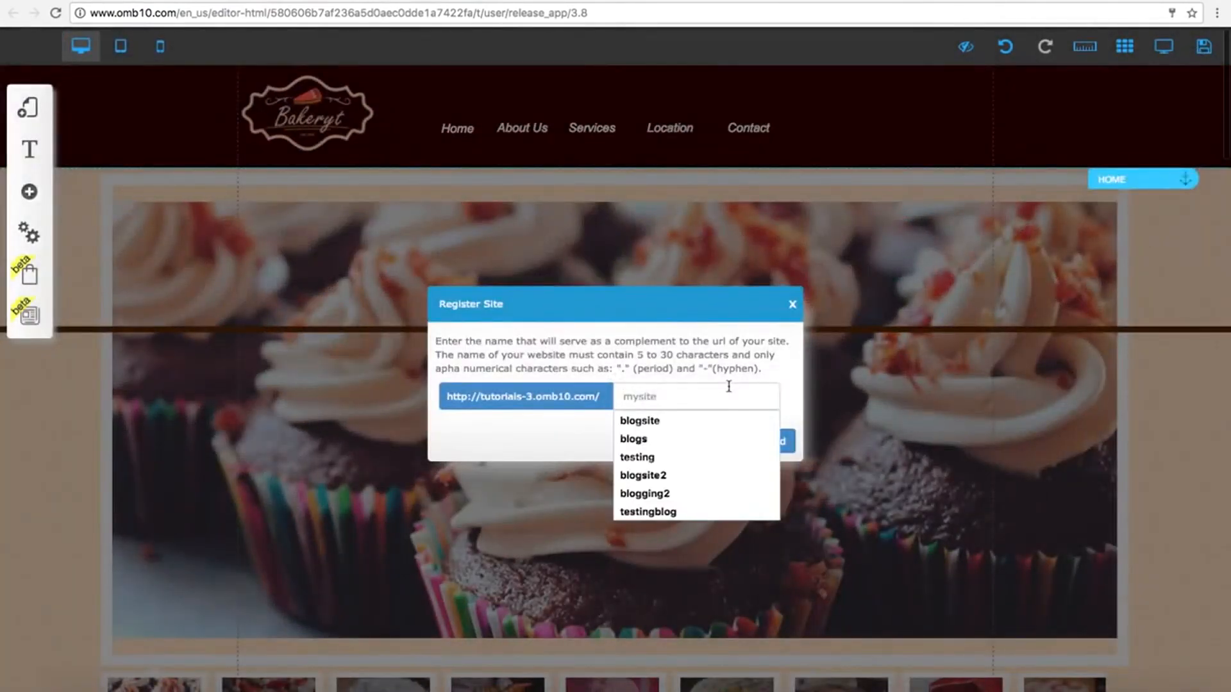
{"action": "type", "text": "bakery"}
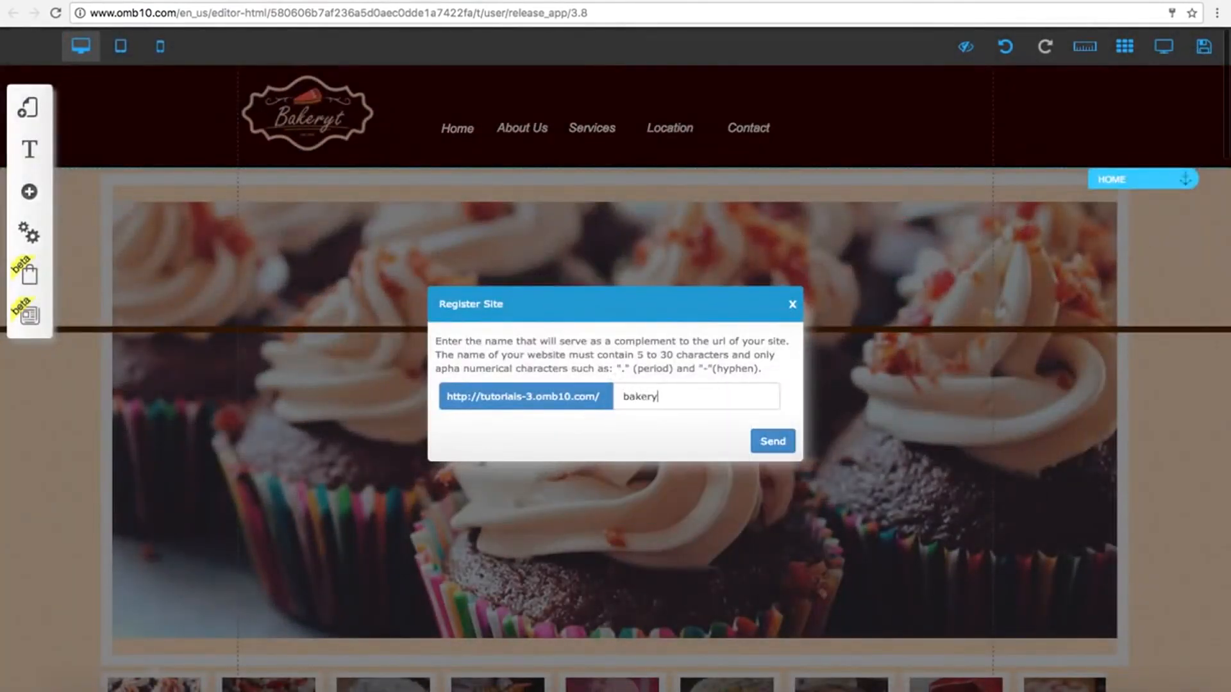
{"action": "left_click", "coordinate": [791, 441]}
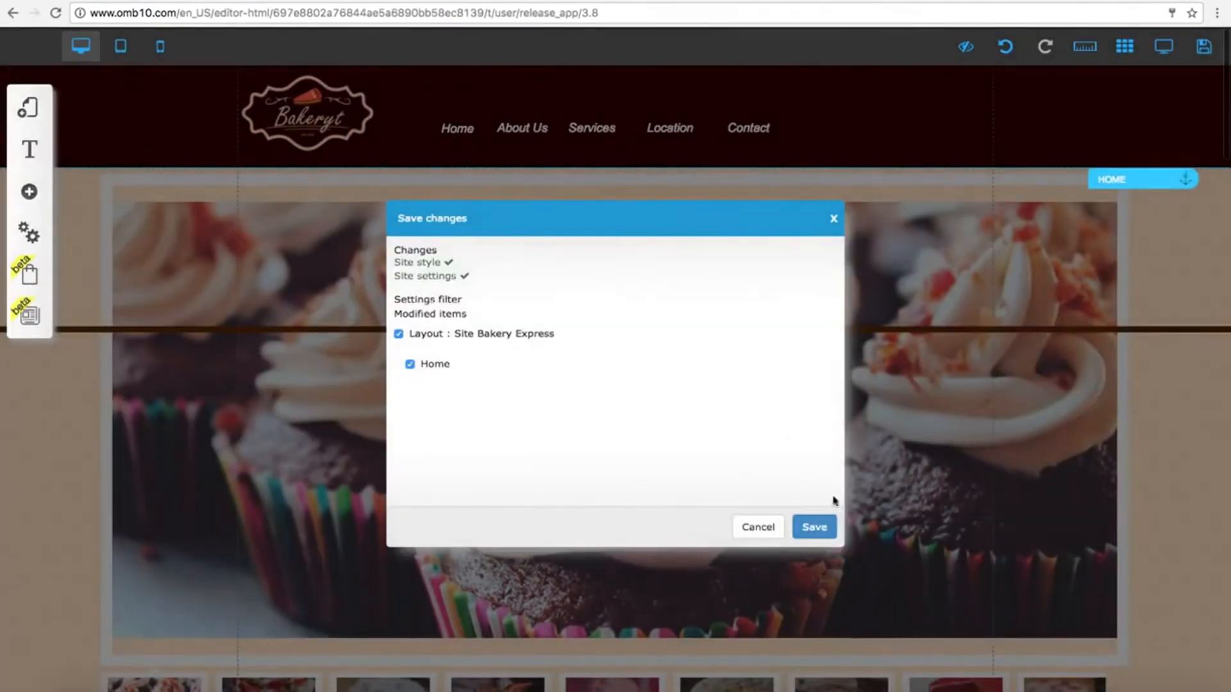
{"action": "left_click", "coordinate": [820, 525]}
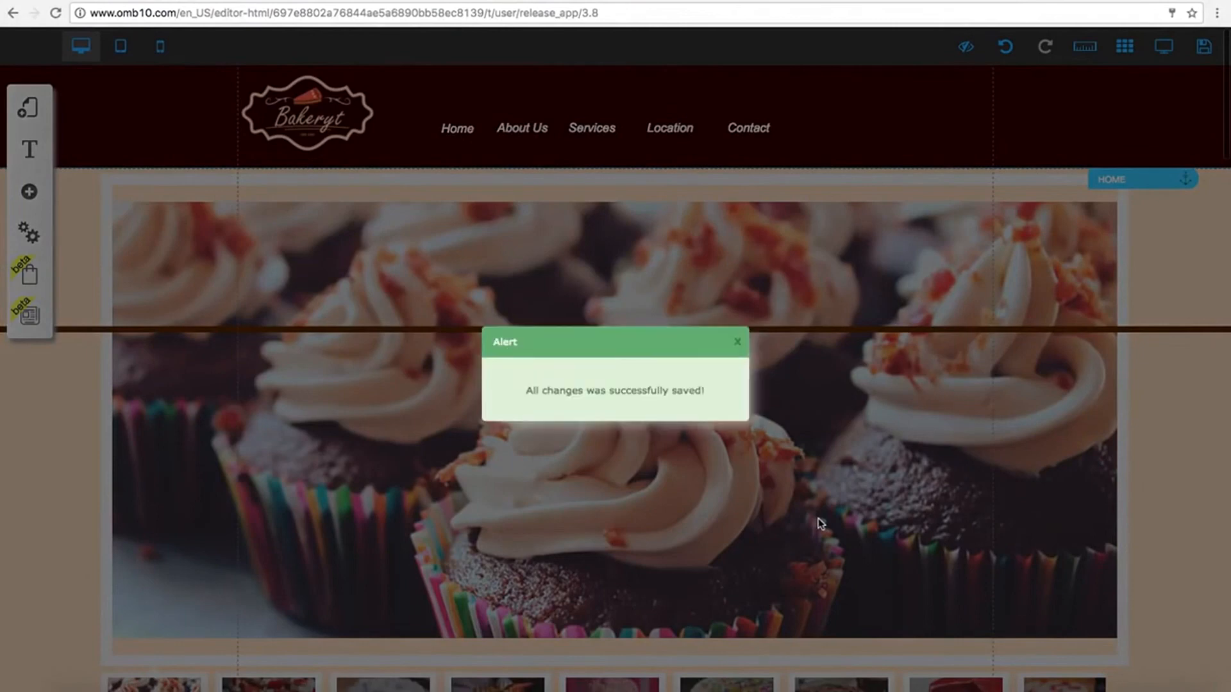
{"action": "left_click", "coordinate": [738, 343]}
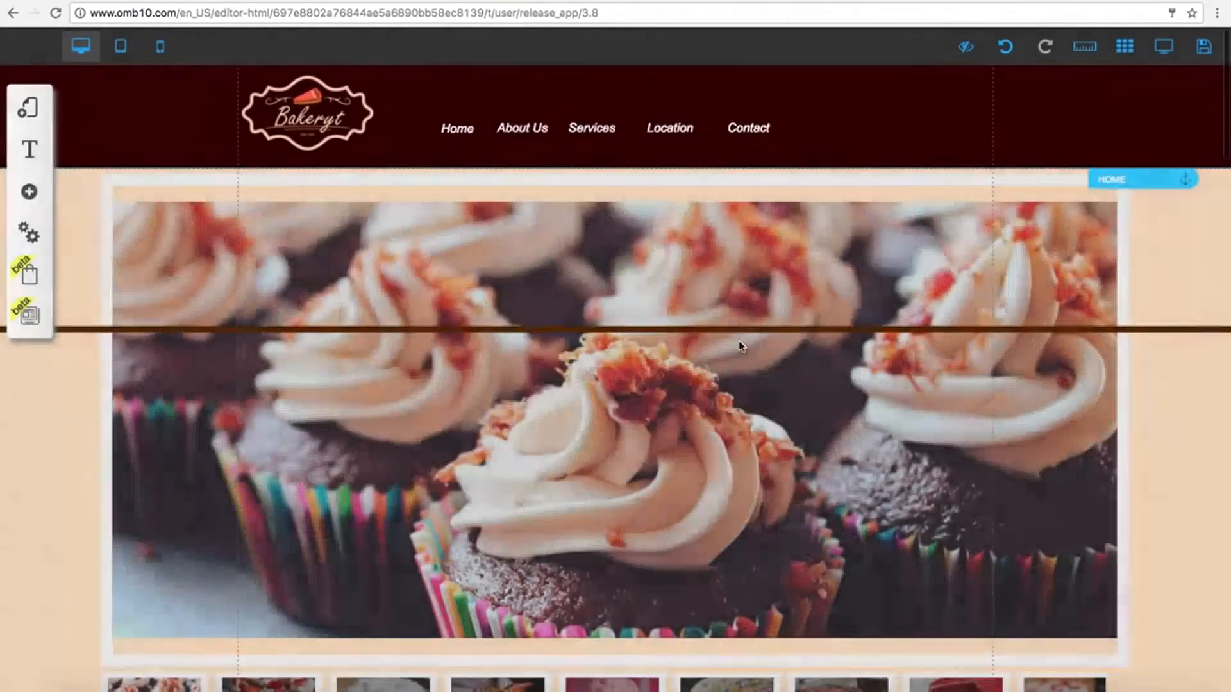
Leave the bakery site editor and open the list of own drag-and-drop sites in the Builderall office
{"action": "key", "text": "super+w"}
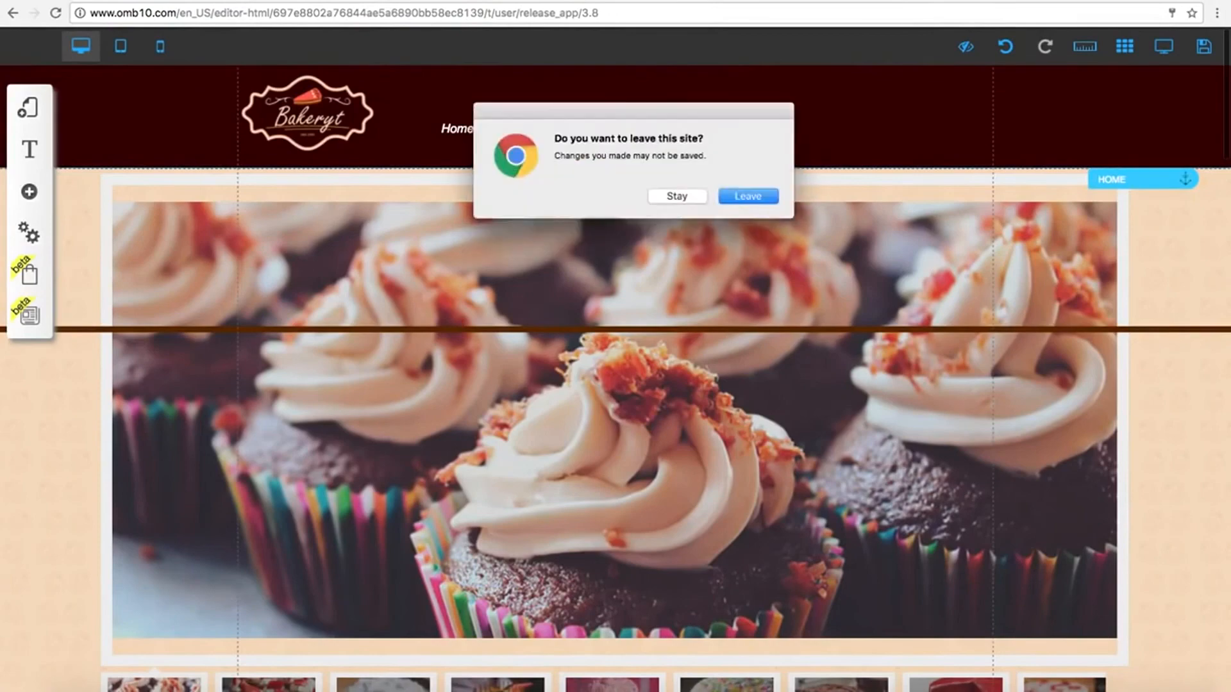
{"action": "left_click", "coordinate": [749, 194]}
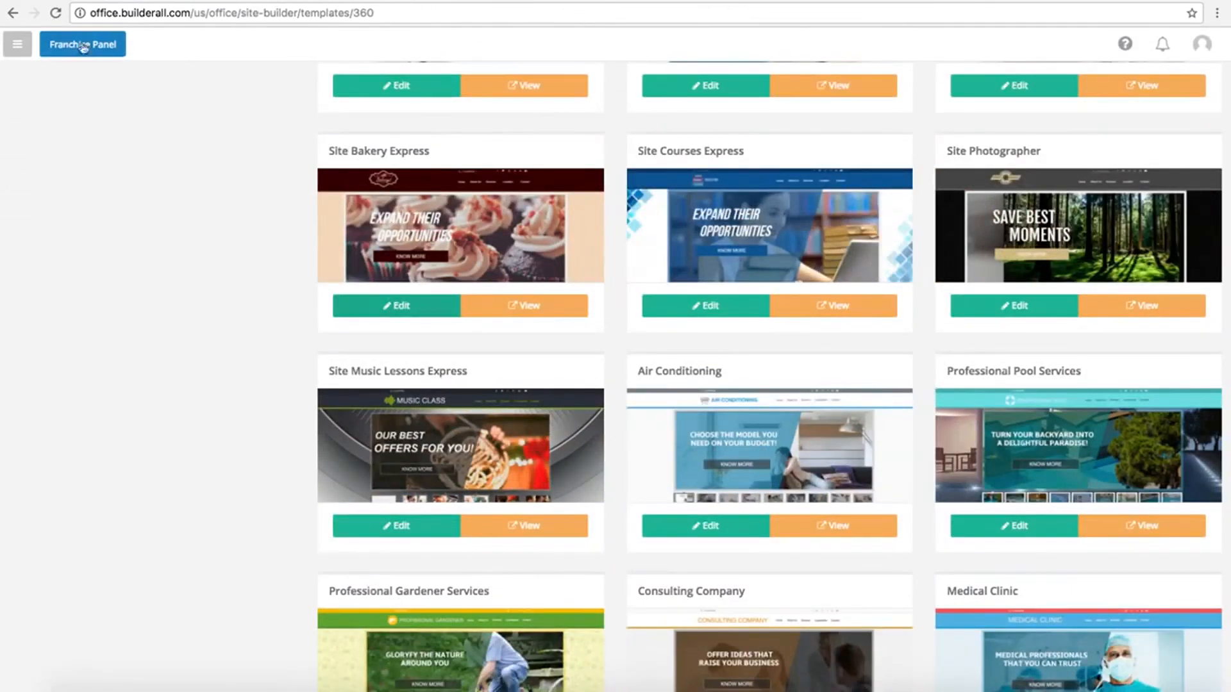
{"action": "left_click", "coordinate": [17, 45]}
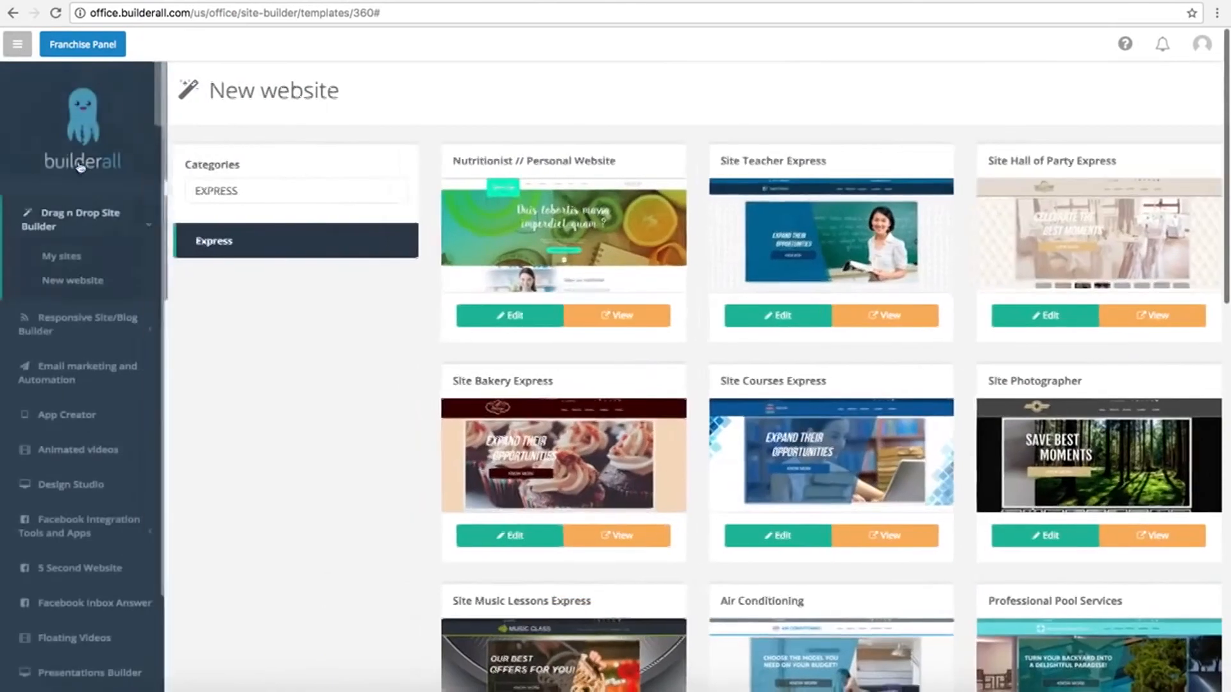
{"action": "left_click", "coordinate": [81, 263]}
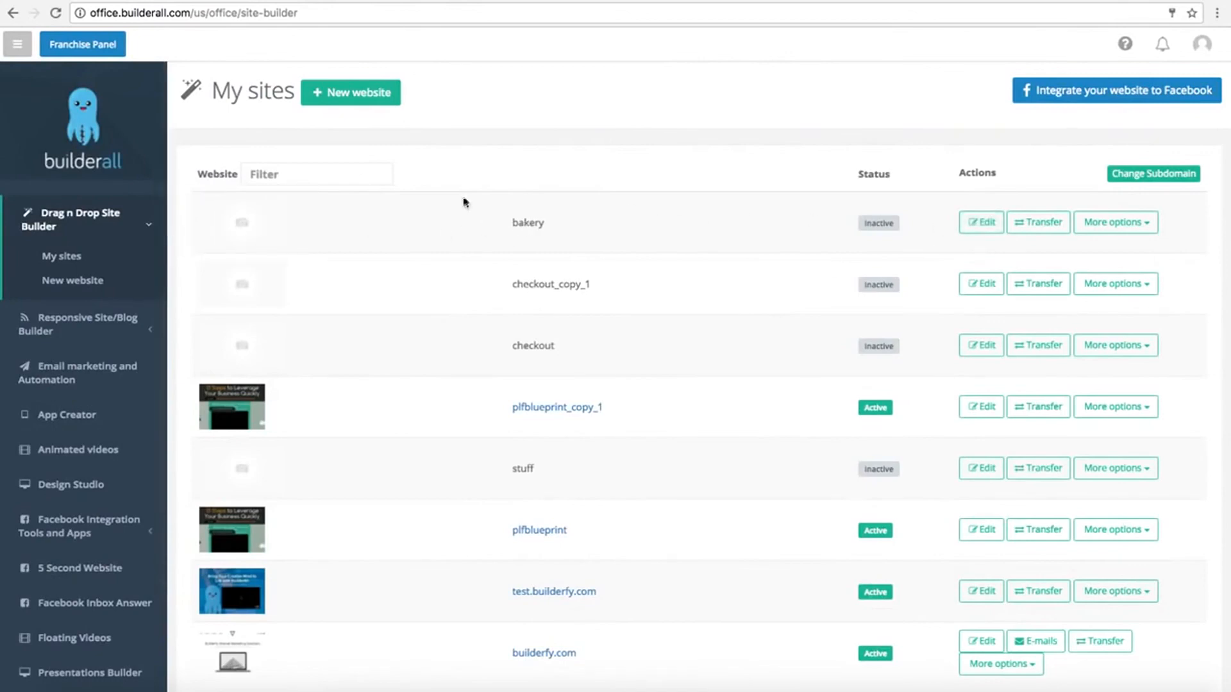
Publish the inactive "bakery" website from the site list and confirm the publication
{"action": "double_click", "coordinate": [536, 223]}
{"action": "left_click", "coordinate": [546, 224]}
{"action": "left_click", "coordinate": [1097, 223]}
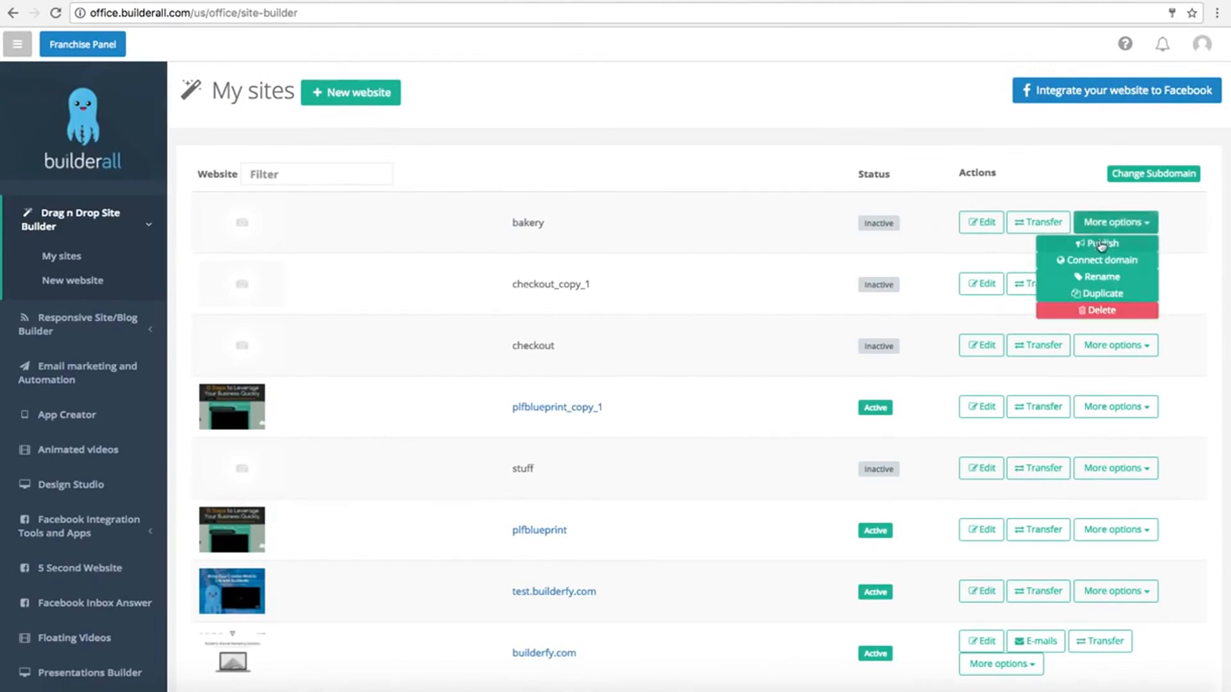
{"action": "left_click", "coordinate": [1099, 245]}
{"action": "left_click", "coordinate": [738, 194]}
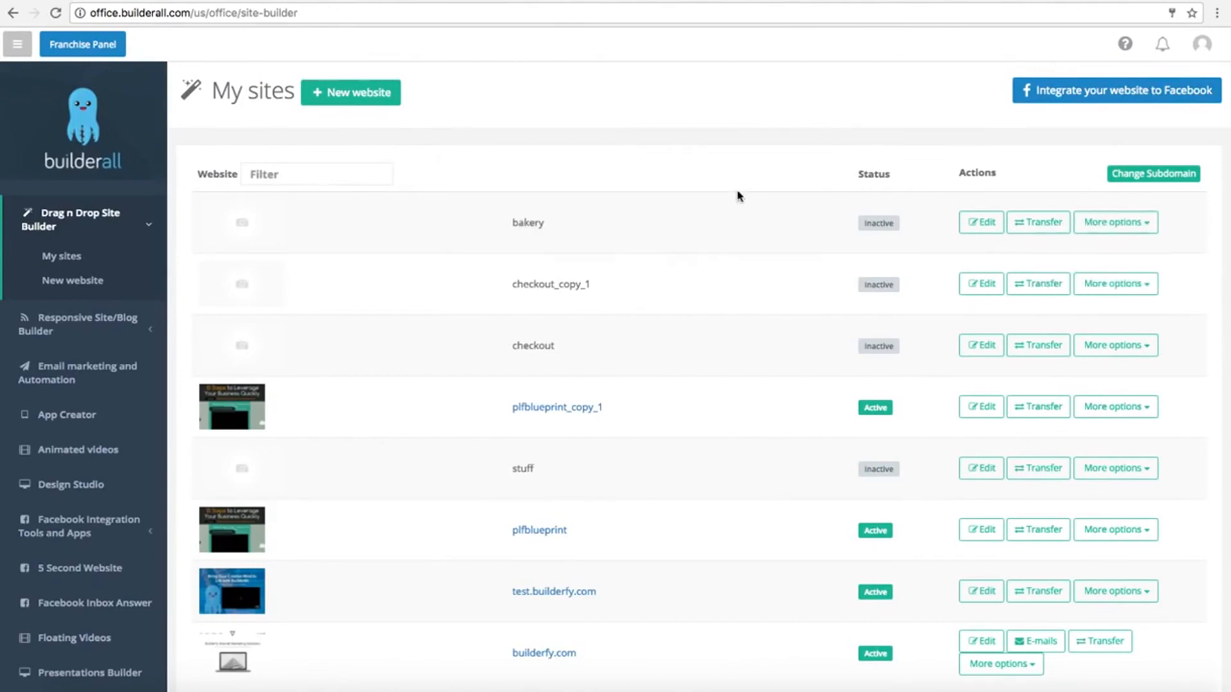
Open the live bakery site, dismiss the translation offer, and view the meringue pie image in the slideshow
{"action": "left_click", "coordinate": [527, 224]}
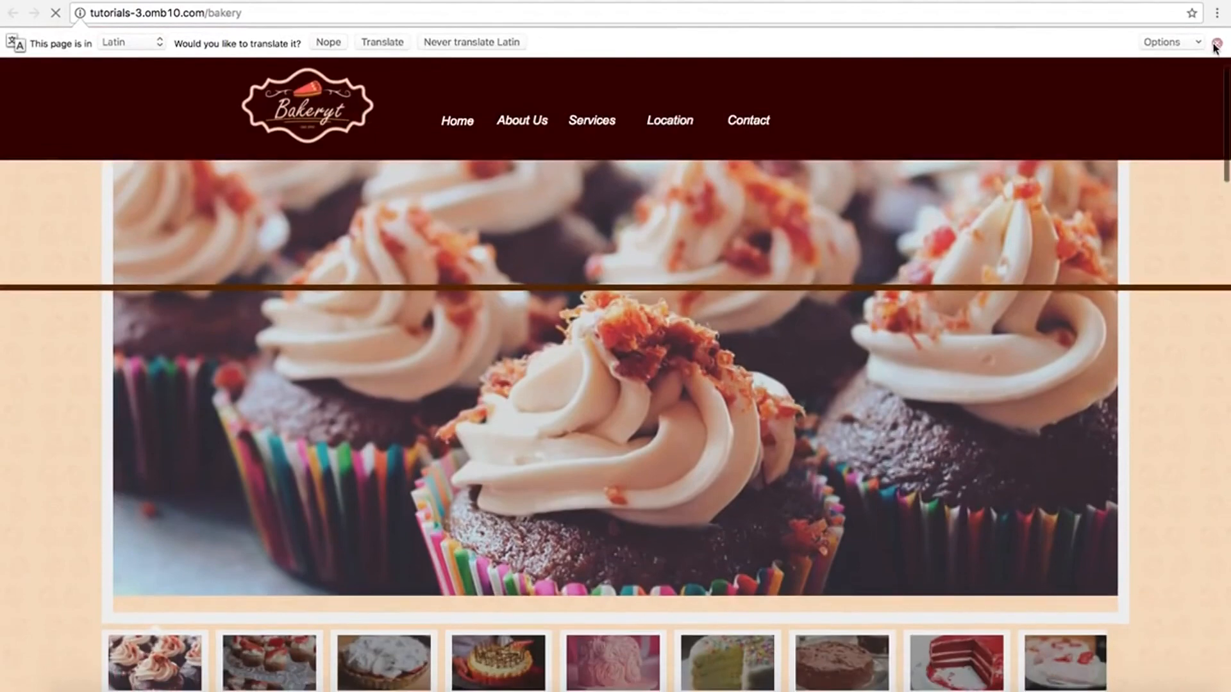
{"action": "left_click", "coordinate": [1217, 43]}
{"action": "scroll", "coordinate": [310, 511], "scroll_direction": "down", "scroll_amount": 2}
{"action": "scroll", "coordinate": [310, 511], "scroll_direction": "down", "scroll_amount": 1}
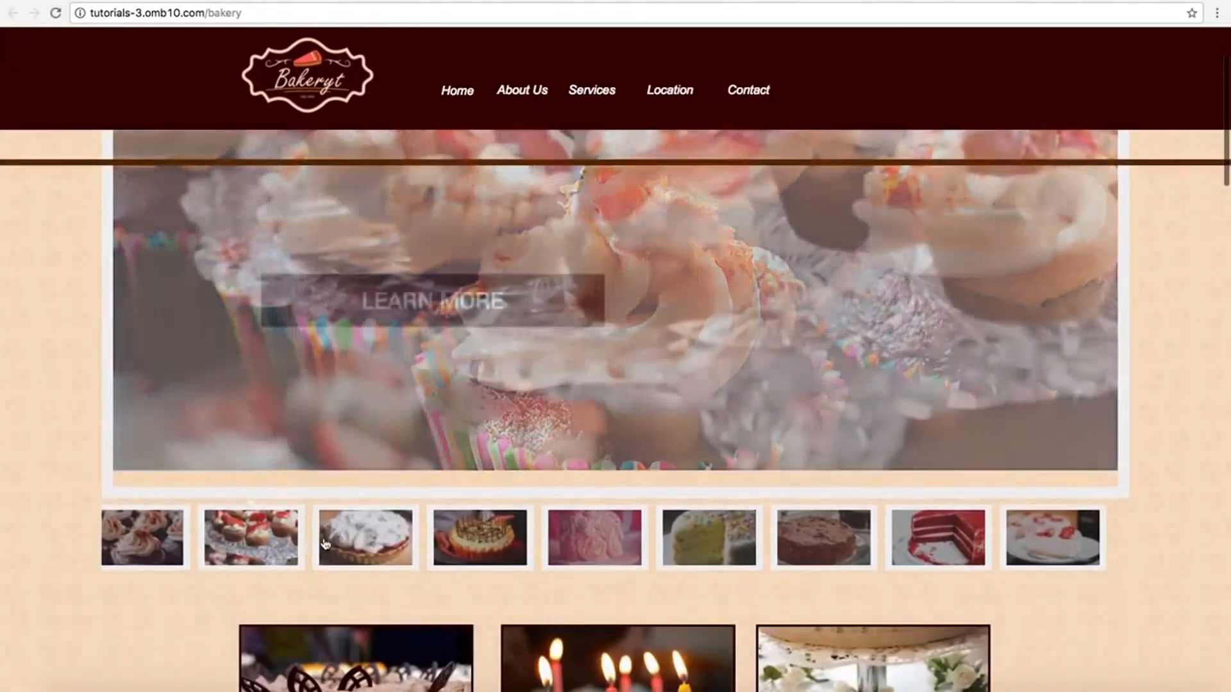
{"action": "left_click", "coordinate": [349, 545]}
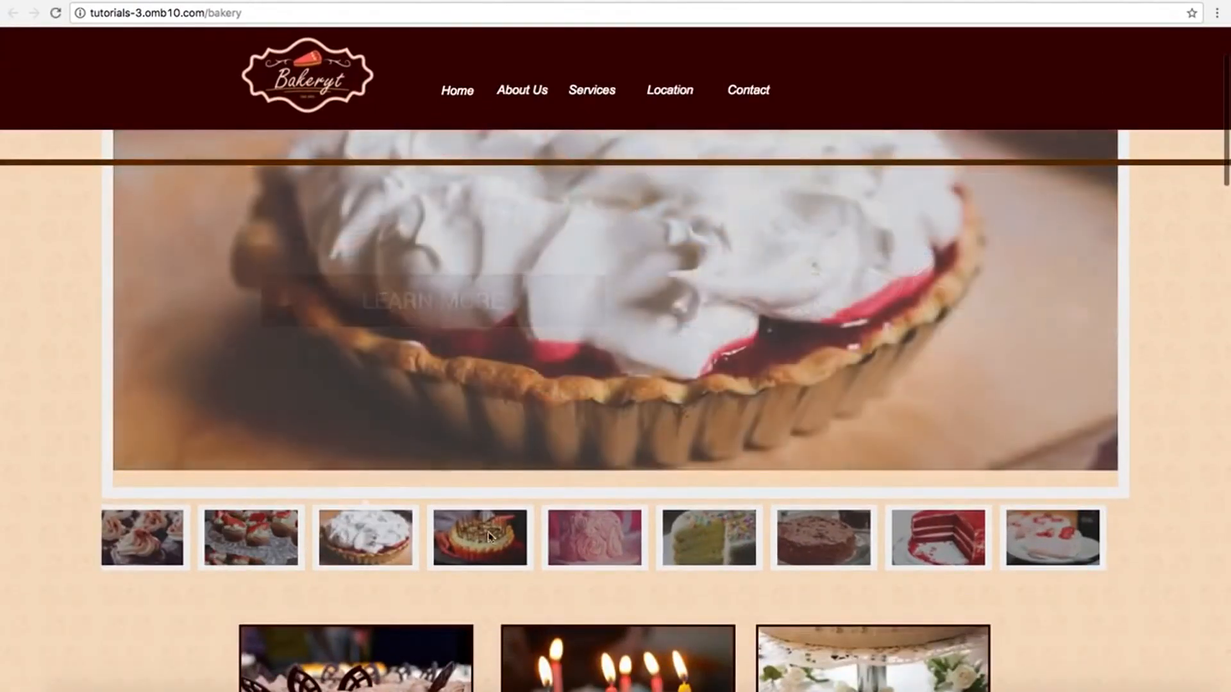